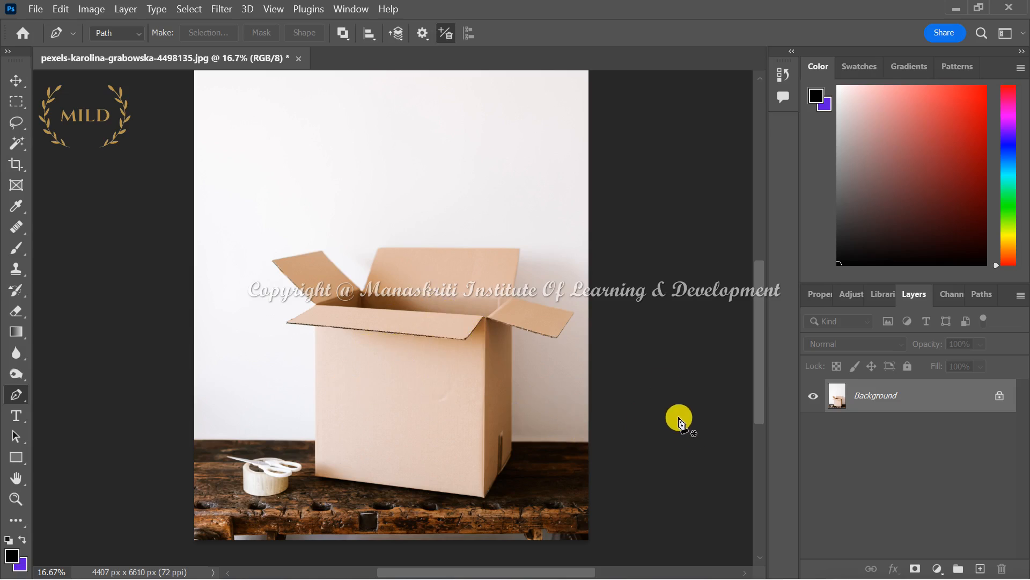
Step: Check that the Rubber Band option is enabled in the Pen tool's path options
{"action": "left_click", "coordinate": [423, 35]}
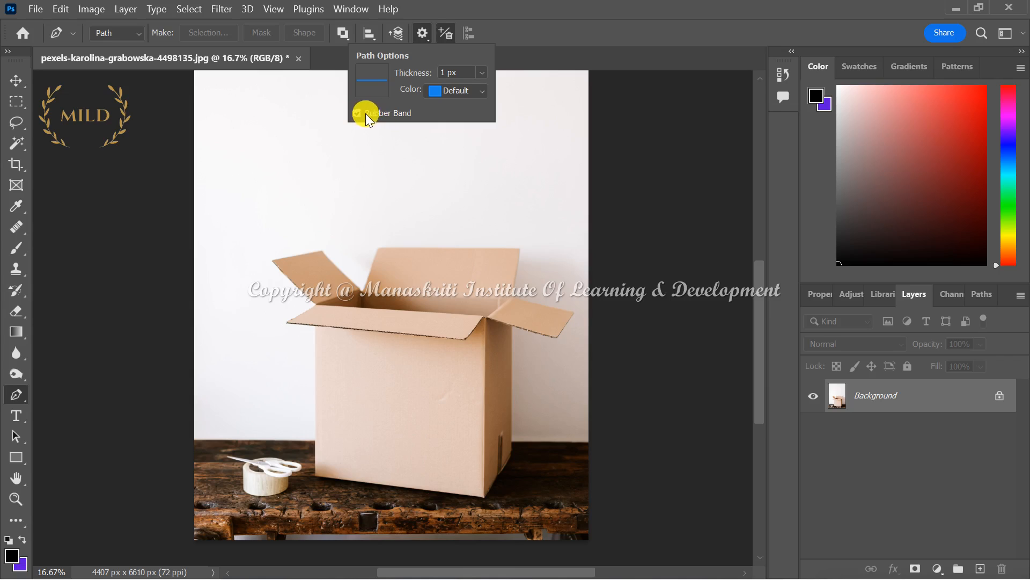
{"action": "left_click", "coordinate": [610, 50]}
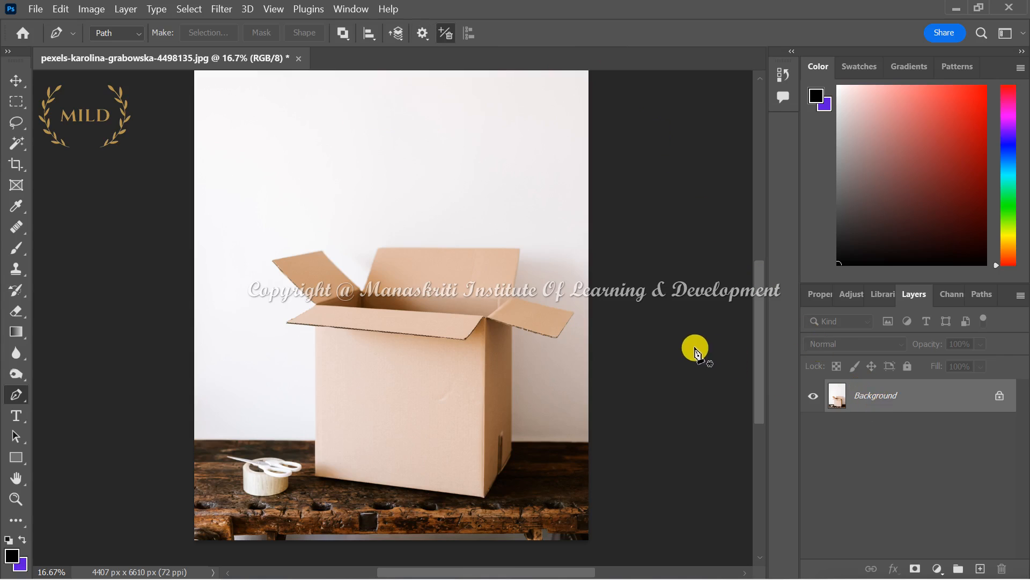
{"action": "left_click", "coordinate": [423, 33]}
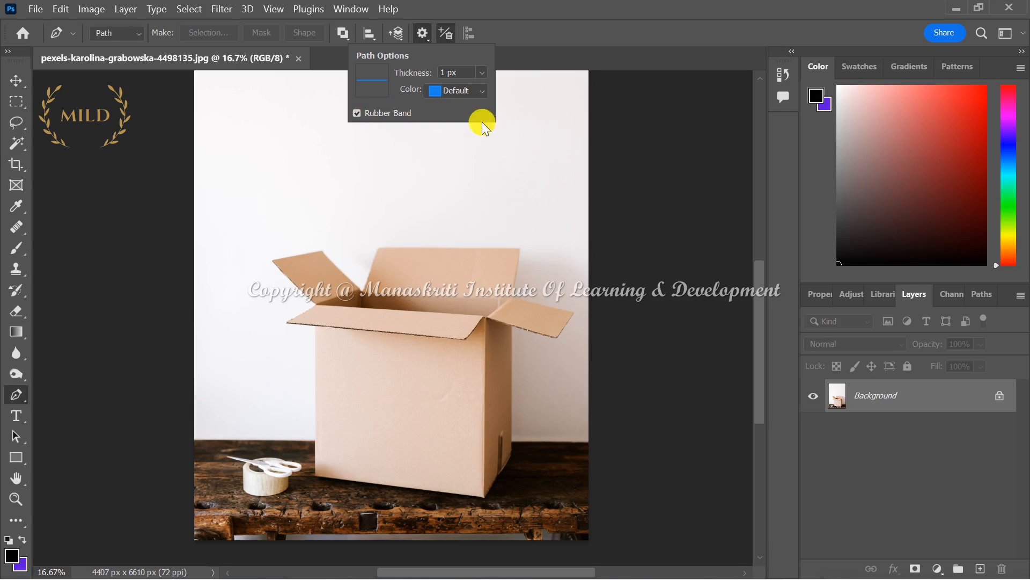
{"action": "left_click", "coordinate": [897, 440]}
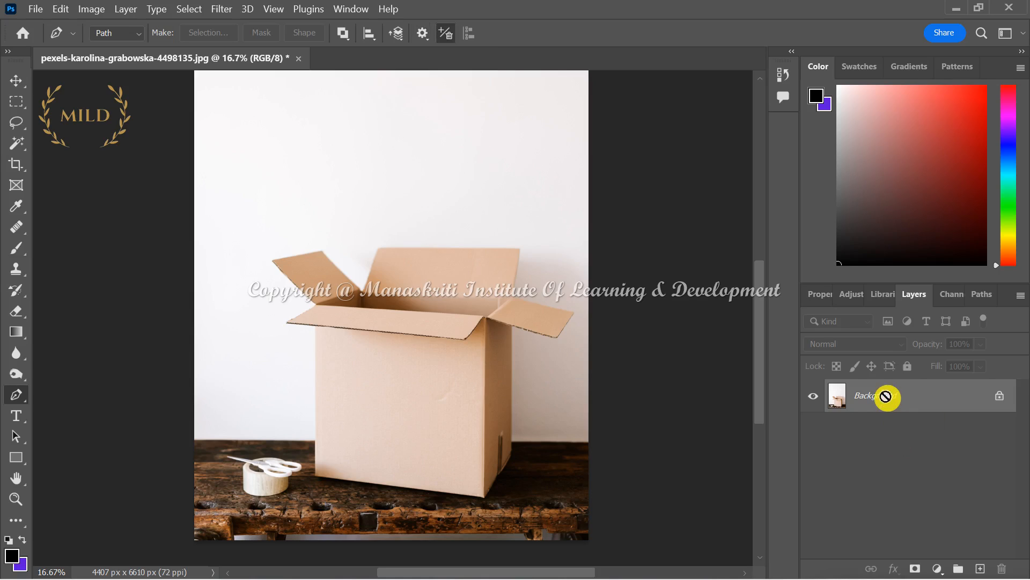
Step: Duplicate the Background layer
{"action": "key", "text": "ctrl+j"}
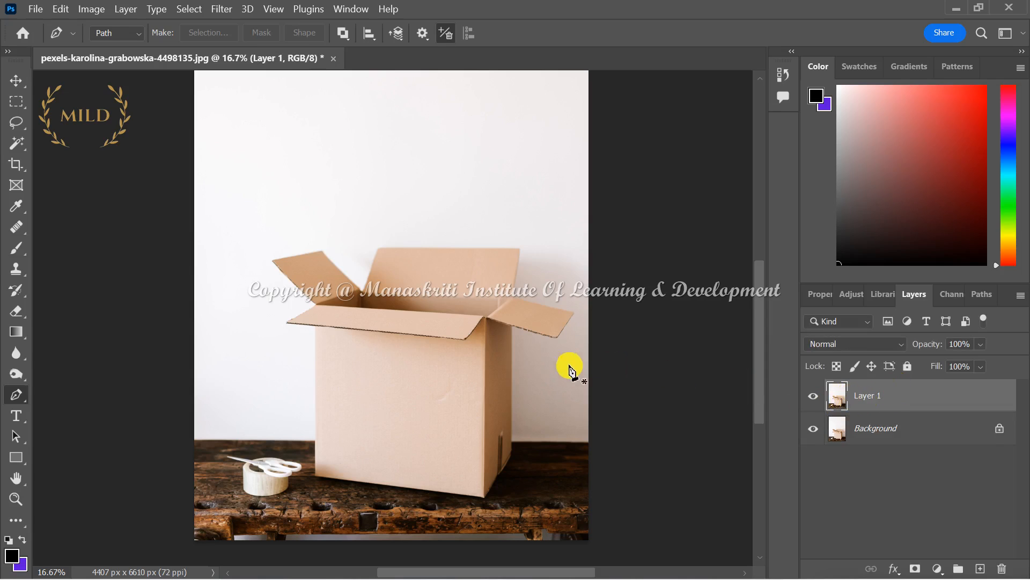
Step: Start a Pen tool path at the base of the box's left flap and trace its outer and upper edges to the top corner
{"action": "left_click", "coordinate": [316, 317], "text": "ctrl"}
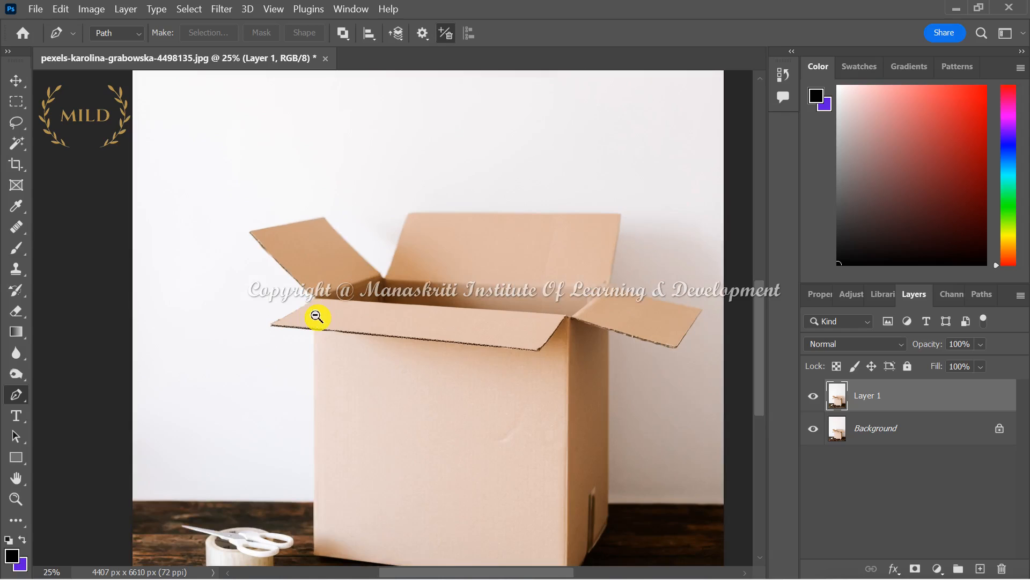
{"action": "left_click", "coordinate": [312, 299], "text": "ctrl+alt"}
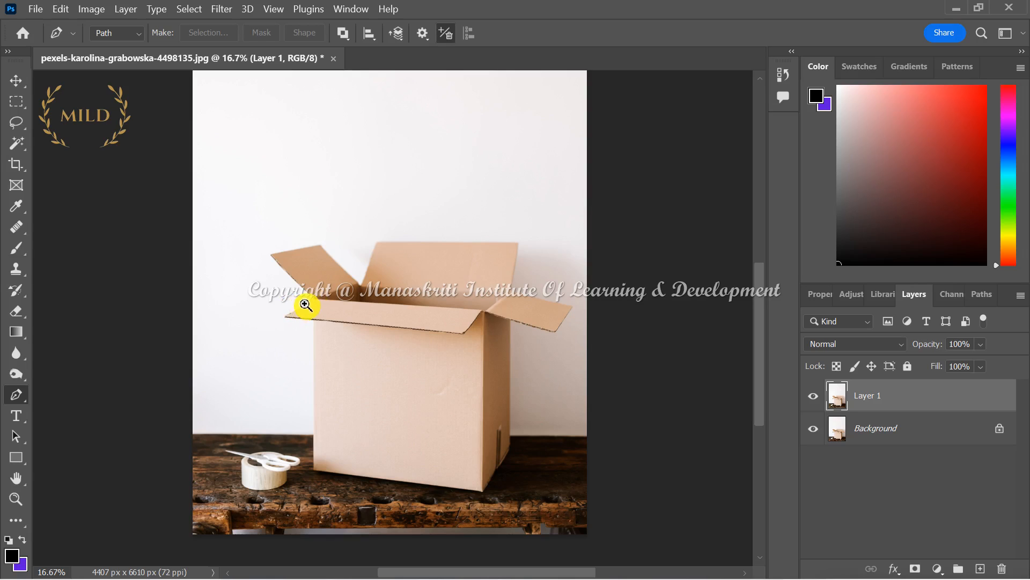
{"action": "left_click", "coordinate": [306, 305], "text": "ctrl"}
{"action": "left_click", "coordinate": [306, 304], "text": "ctrl"}
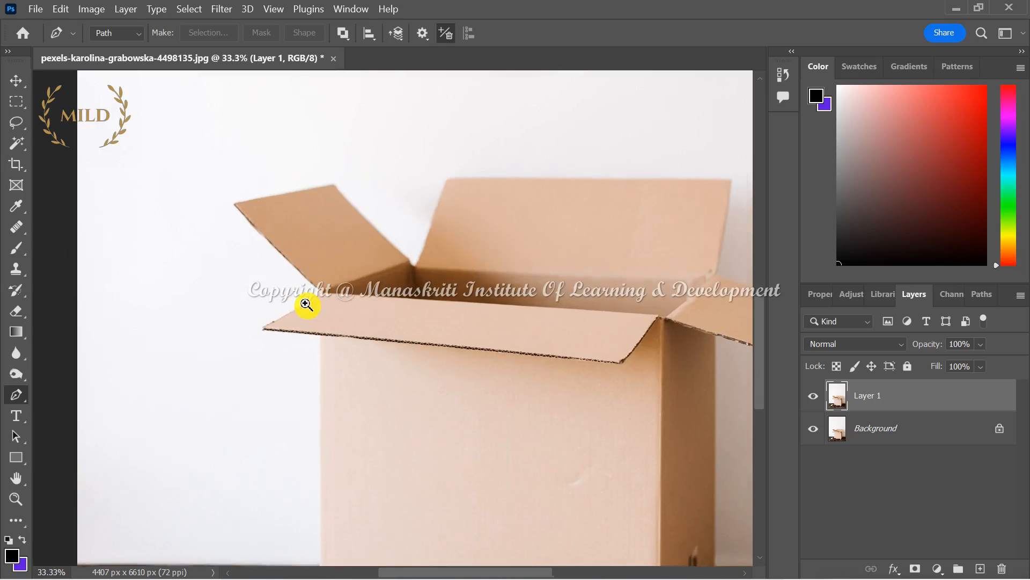
{"action": "left_click", "coordinate": [306, 305], "text": "ctrl"}
{"action": "left_click", "coordinate": [306, 304], "text": "ctrl"}
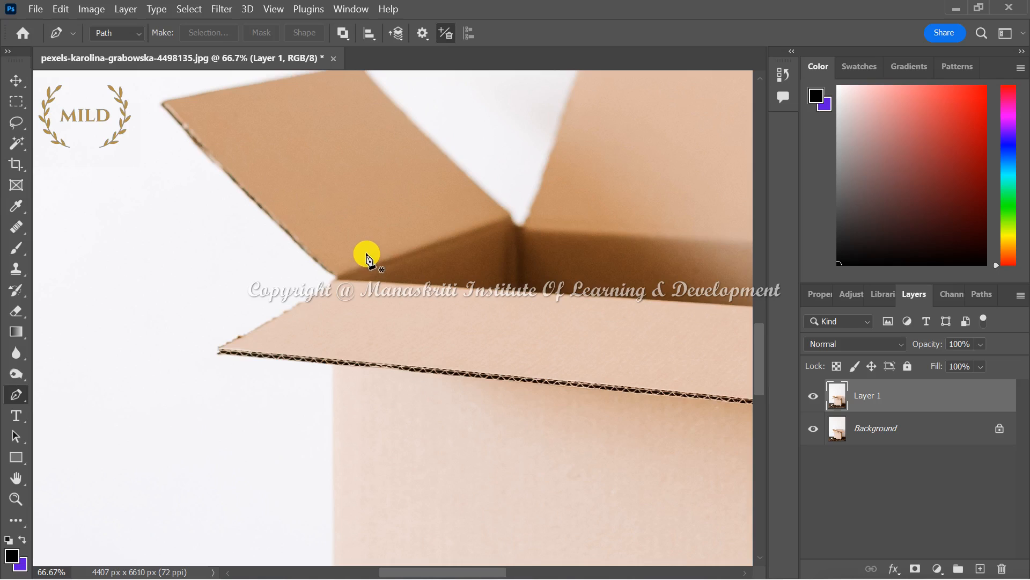
{"action": "key", "text": "space"}
{"action": "left_click_drag", "start_coordinate": [366, 253], "coordinate": [329, 375]}
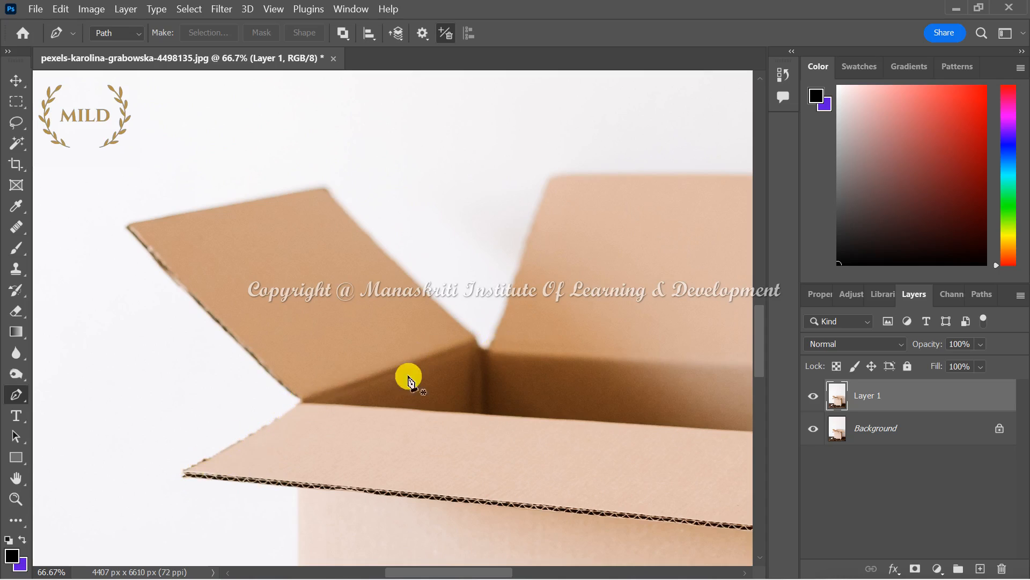
{"action": "left_click", "coordinate": [302, 400]}
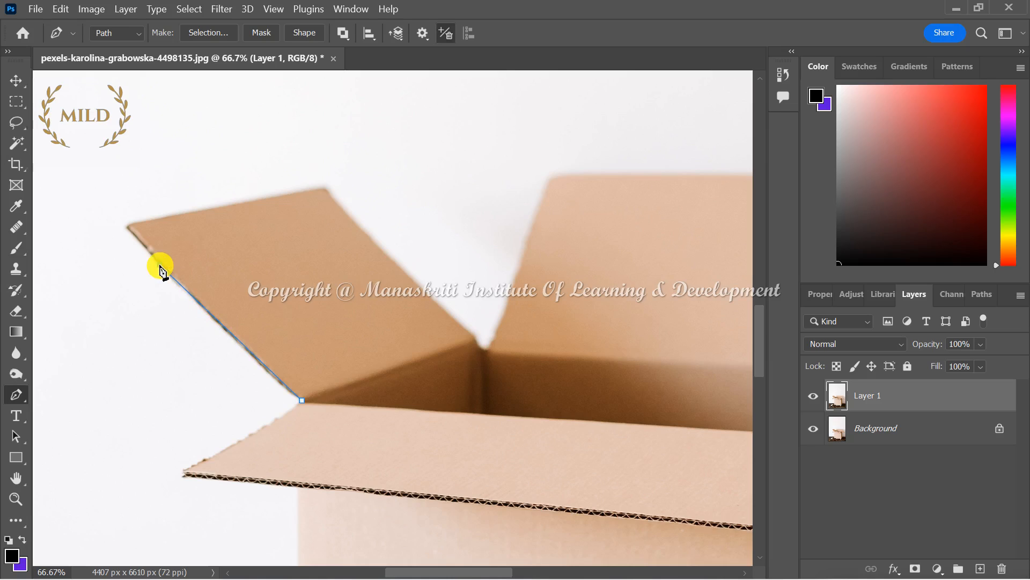
{"action": "left_click_drag", "start_coordinate": [160, 265], "coordinate": [106, 210]}
{"action": "left_click", "coordinate": [128, 228]}
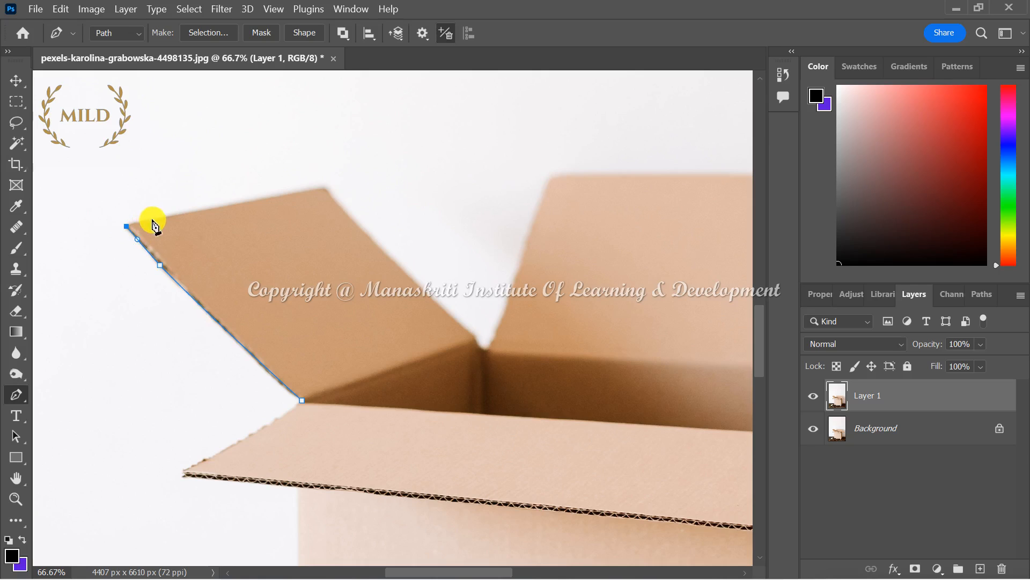
{"action": "left_click", "coordinate": [323, 189]}
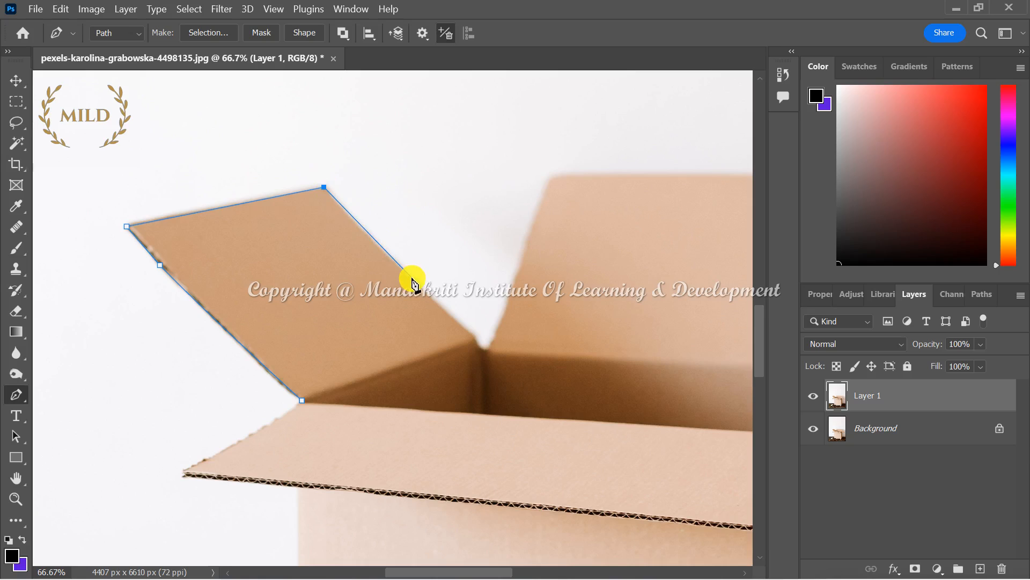
Step: Continue the path down the left flap's inner edge and curve it around the notch beside the back flap
{"action": "left_click_drag", "start_coordinate": [422, 284], "coordinate": [448, 311]}
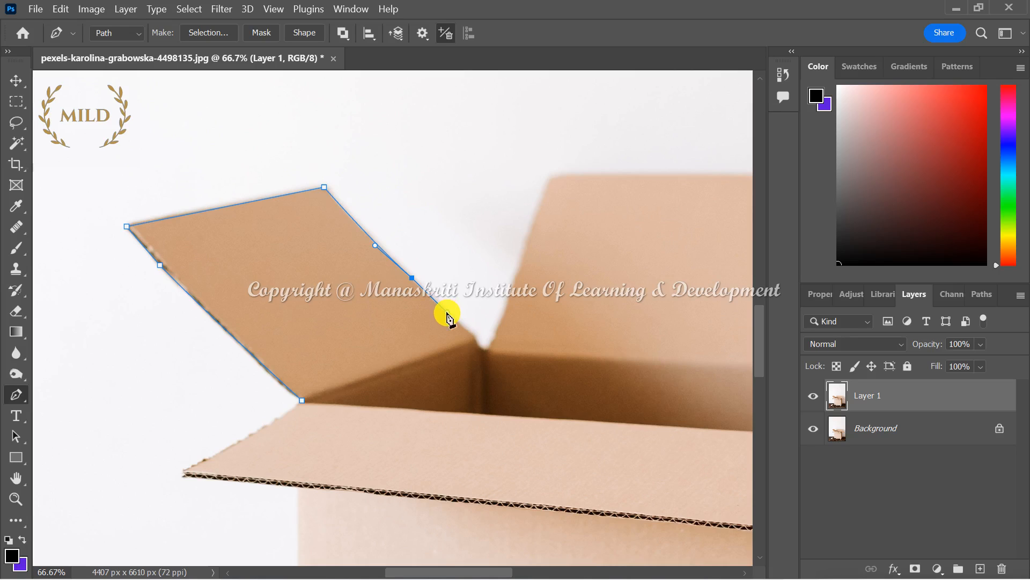
{"action": "left_click_drag", "start_coordinate": [447, 315], "coordinate": [447, 311]}
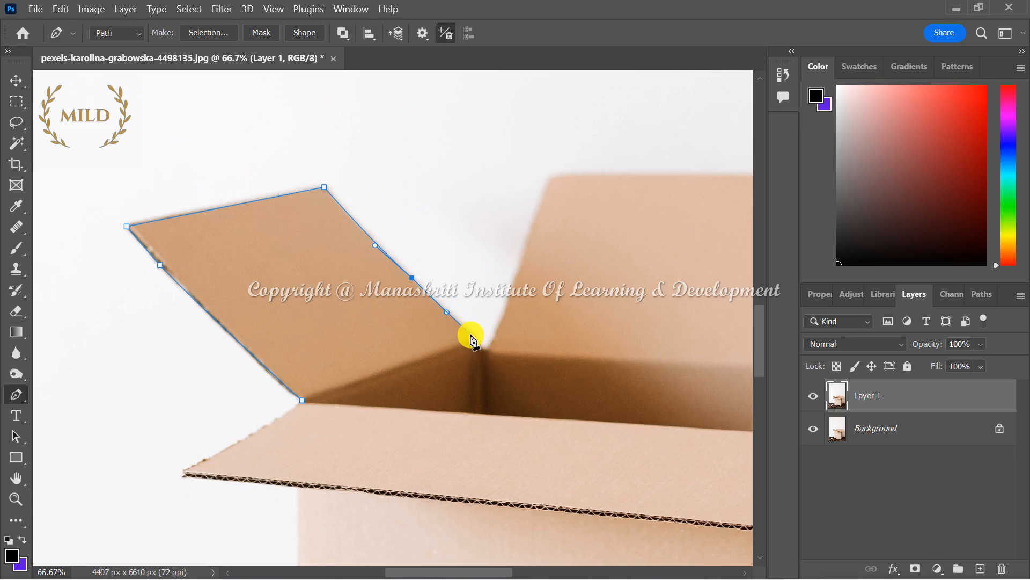
{"action": "left_click", "coordinate": [475, 338]}
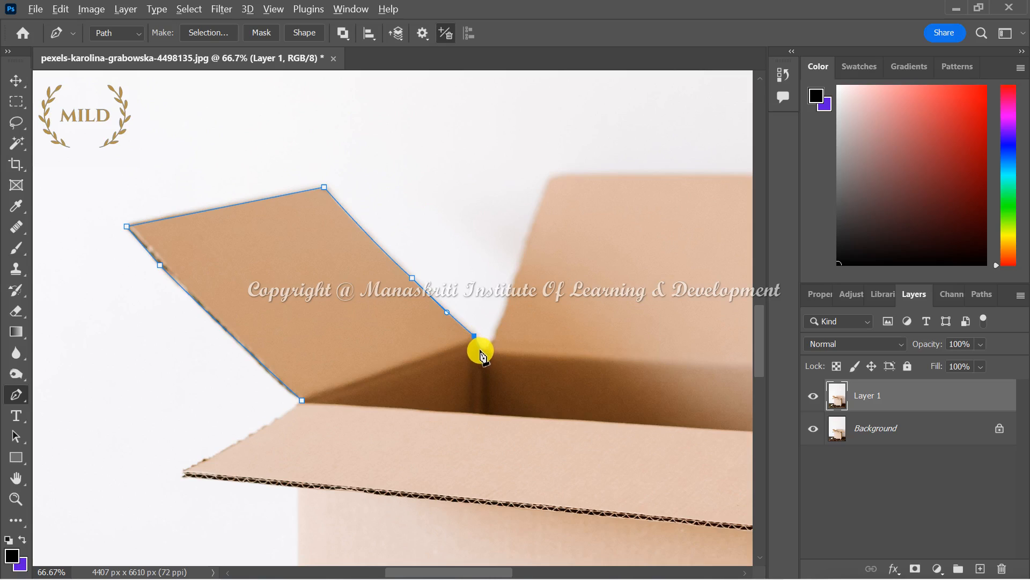
{"action": "key", "text": "alt"}
{"action": "key", "text": "alt"}
{"action": "left_click_drag", "start_coordinate": [494, 337], "coordinate": [505, 312]}
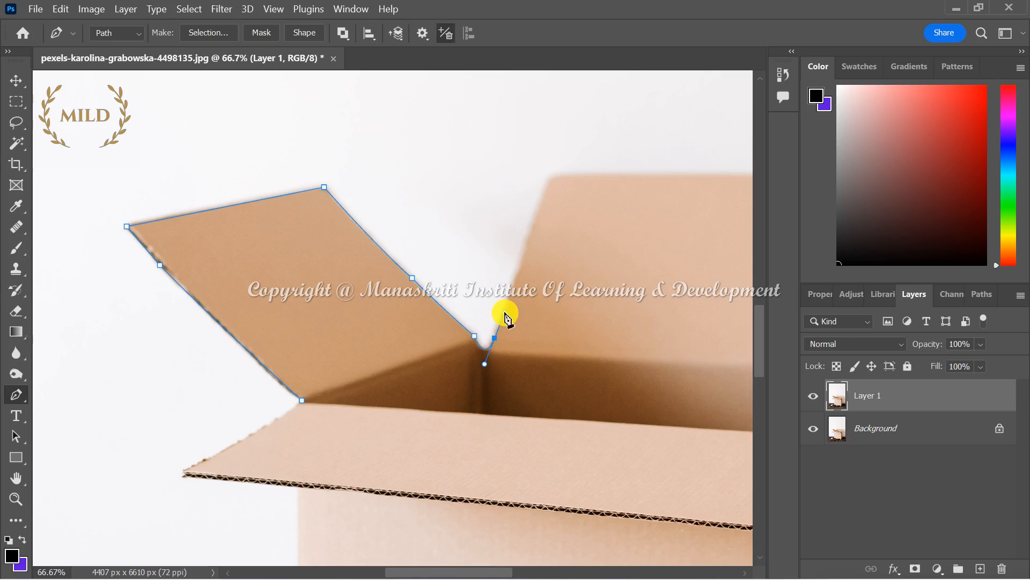
{"action": "left_click", "coordinate": [483, 341]}
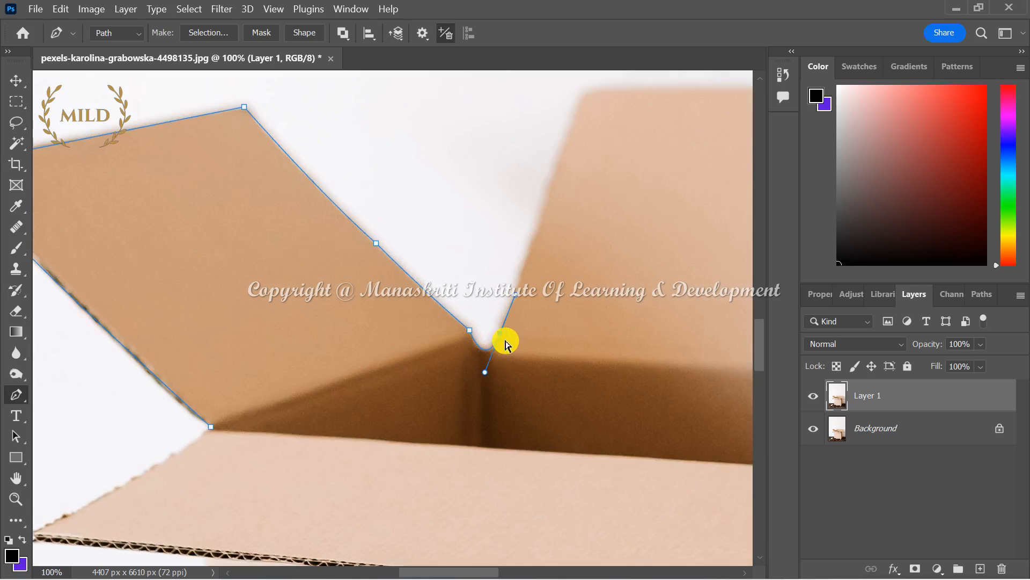
{"action": "left_click", "coordinate": [503, 342], "text": "ctrl+alt"}
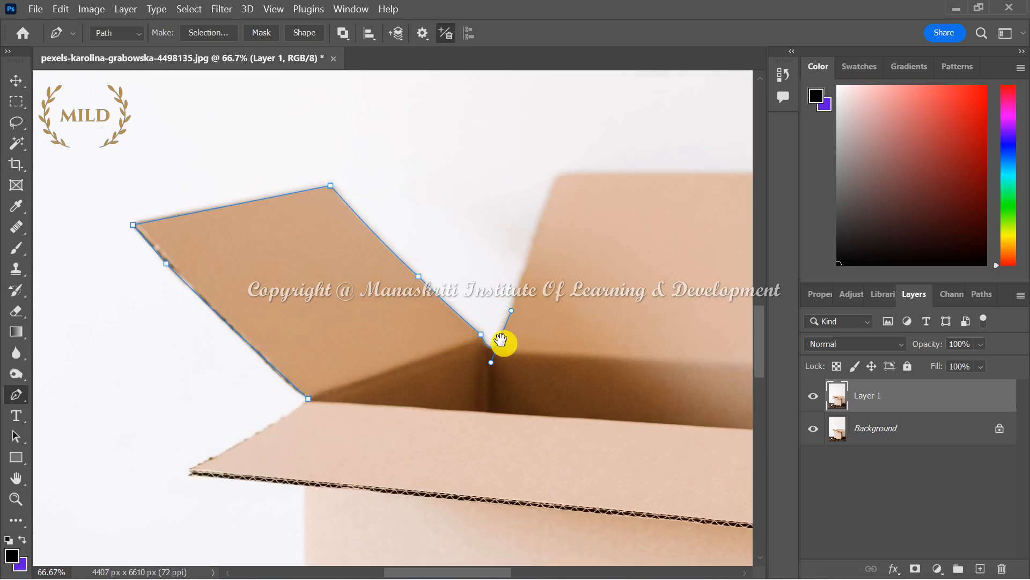
Step: Trace the back flap's left edge, its rounded upper-left corner and its top edge to the upper-right corner
{"action": "left_click", "coordinate": [554, 179]}
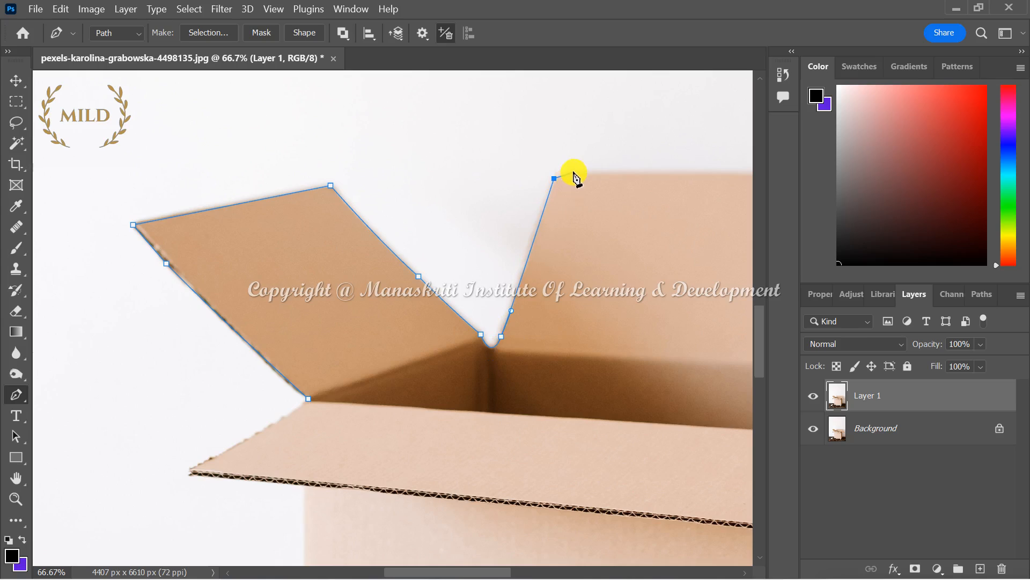
{"action": "left_click_drag", "start_coordinate": [574, 172], "coordinate": [589, 169]}
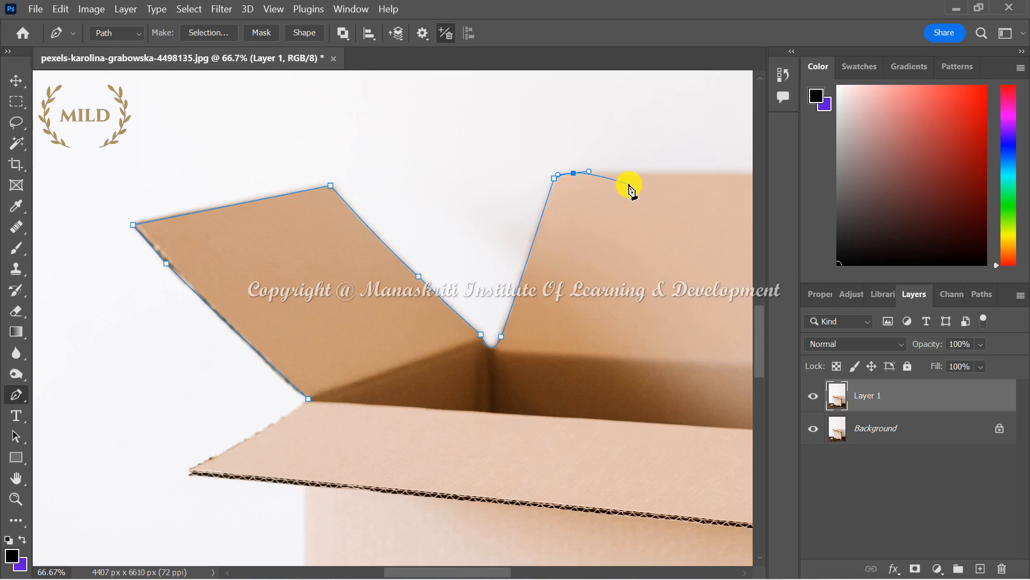
{"action": "scroll", "coordinate": [630, 188], "scroll_direction": "right", "scroll_amount": 5}
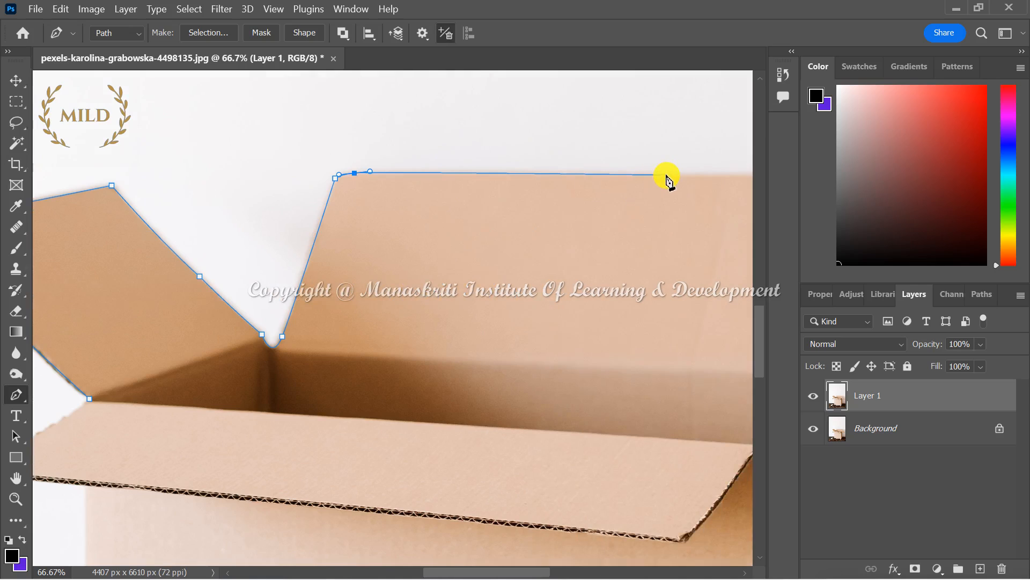
{"action": "scroll", "coordinate": [668, 178], "scroll_direction": "right", "scroll_amount": 5}
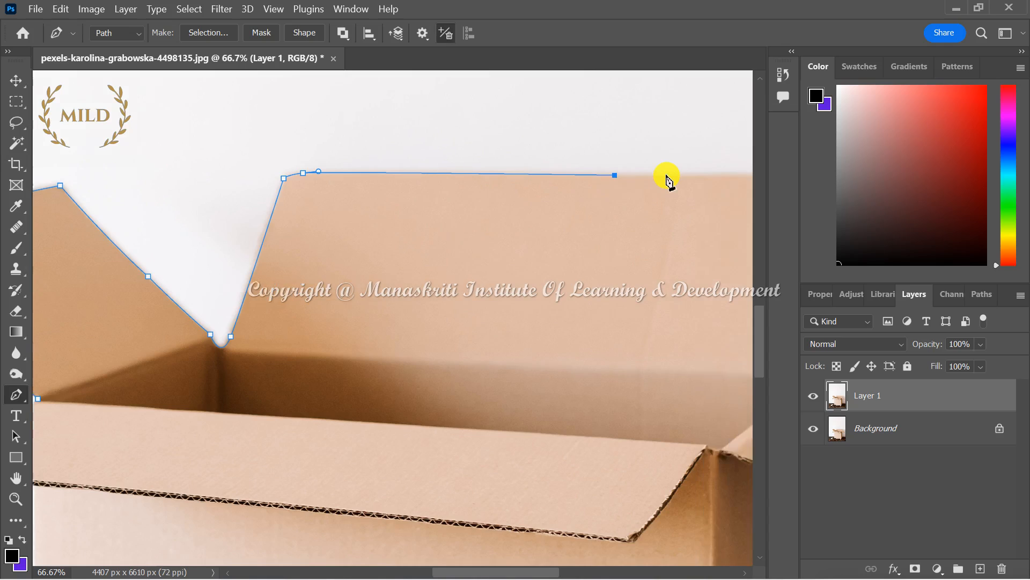
{"action": "left_click", "coordinate": [696, 176]}
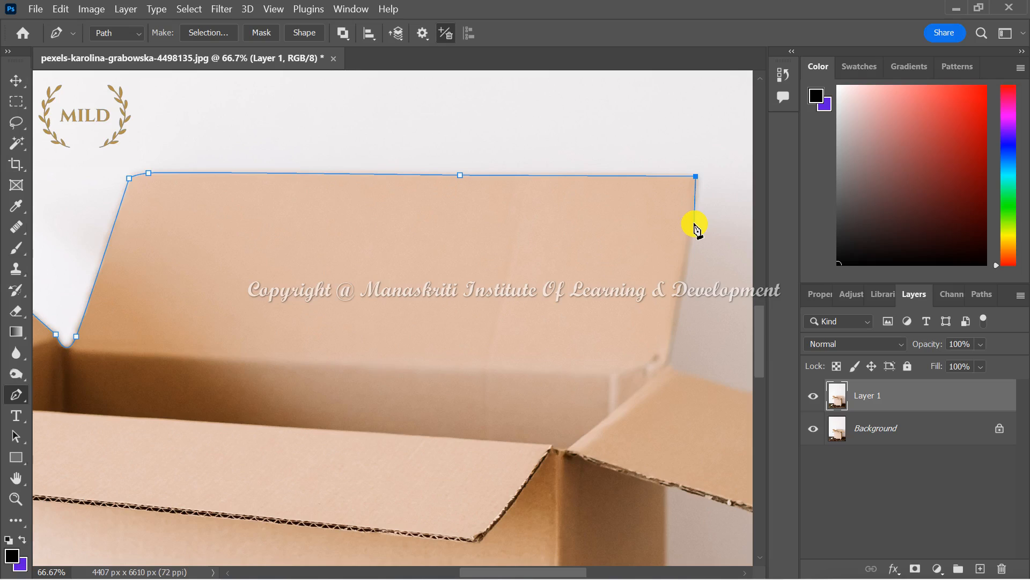
Step: Trace the back flap's right edge to its junction with the right flap and nudge the last anchor point slightly down
{"action": "left_click_drag", "start_coordinate": [694, 225], "coordinate": [691, 258]}
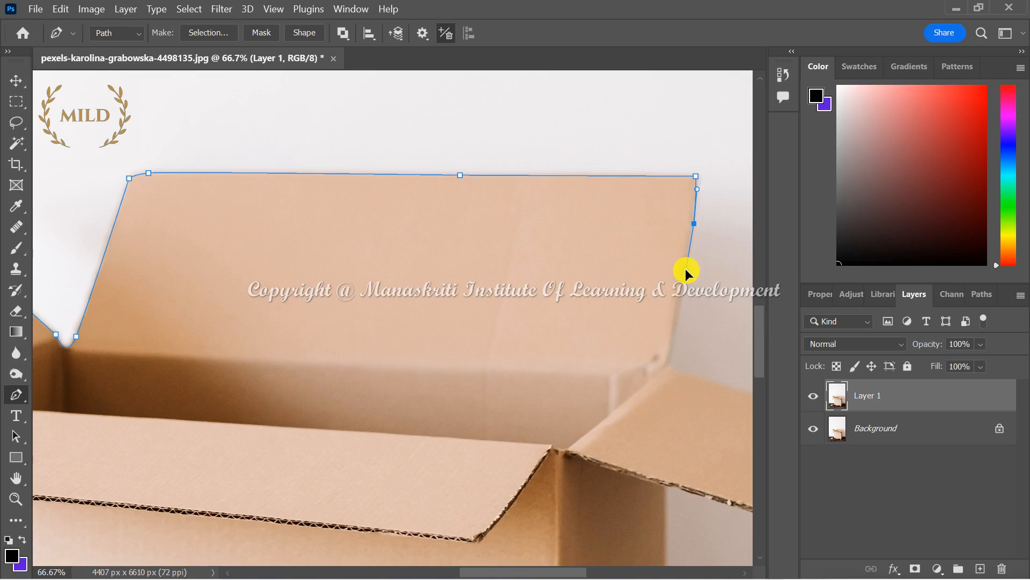
{"action": "left_click_drag", "start_coordinate": [685, 271], "coordinate": [686, 270]}
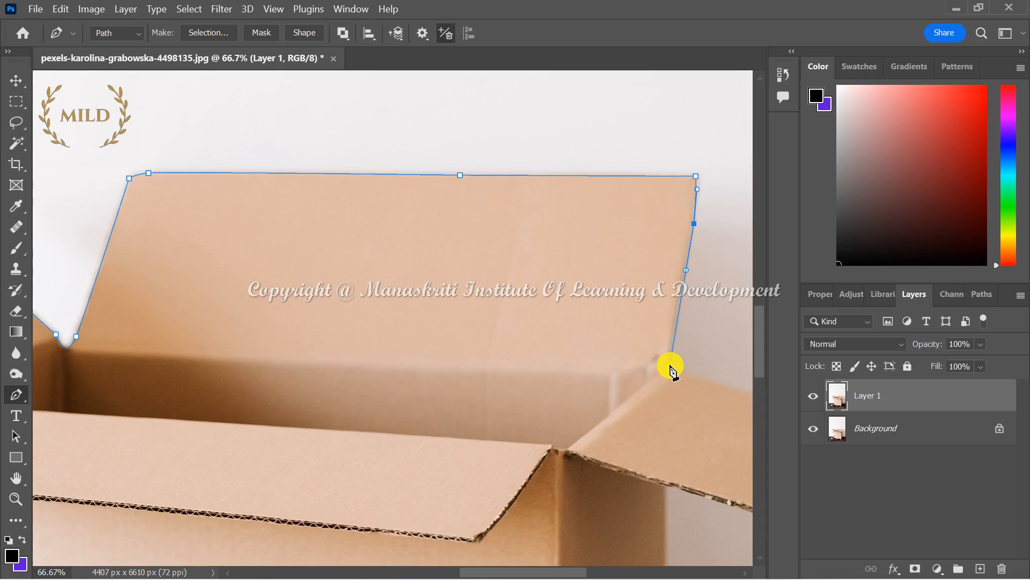
{"action": "scroll", "coordinate": [671, 369], "scroll_direction": "left", "scroll_amount": 2}
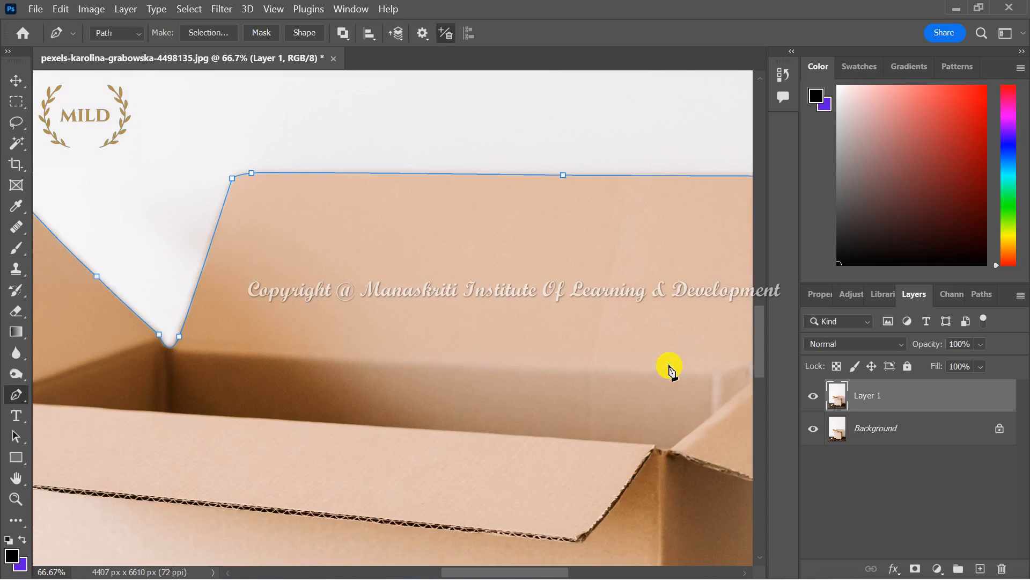
{"action": "scroll", "coordinate": [671, 369], "scroll_direction": "right", "scroll_amount": 6}
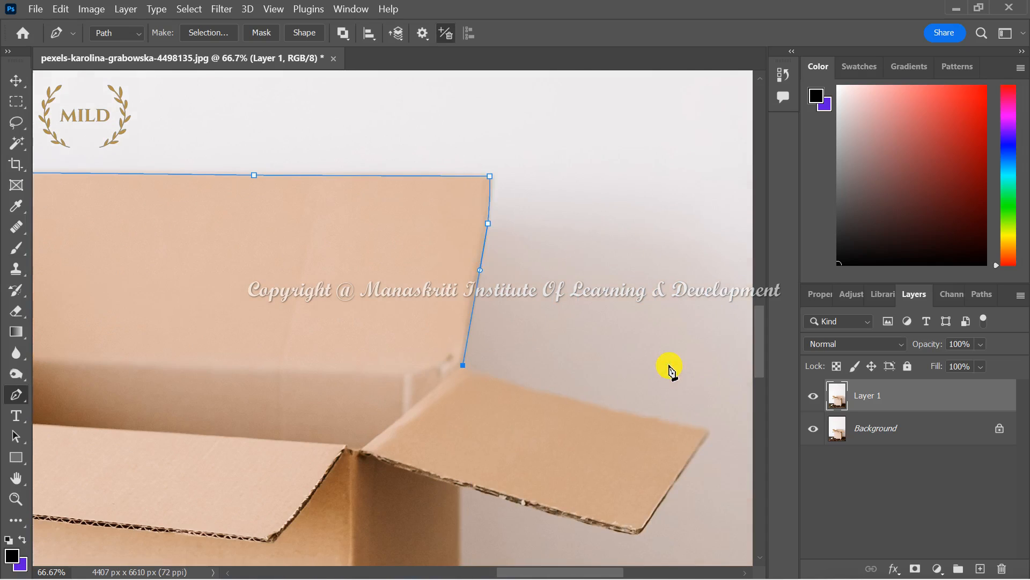
{"action": "key", "text": "Down"}
{"action": "key", "text": "Down"}
{"action": "key", "text": "Down"}
{"action": "key", "text": "Down"}
{"action": "key", "text": "Down"}
{"action": "key", "text": "Down"}
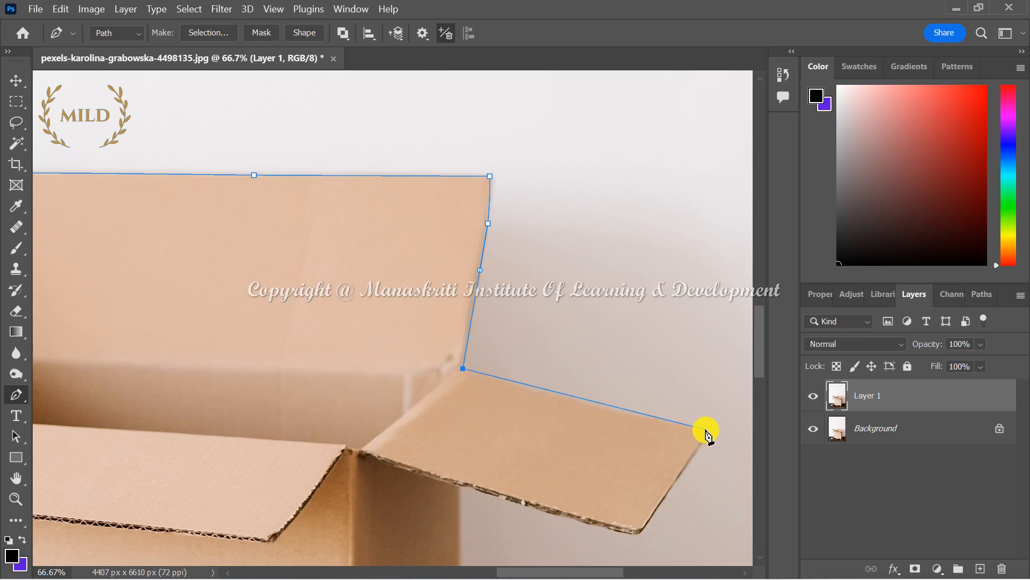
Step: Continue the path along the right flap's upper edge, down its outer edge and around its lower corner
{"action": "left_click_drag", "start_coordinate": [706, 430], "coordinate": [382, 432]}
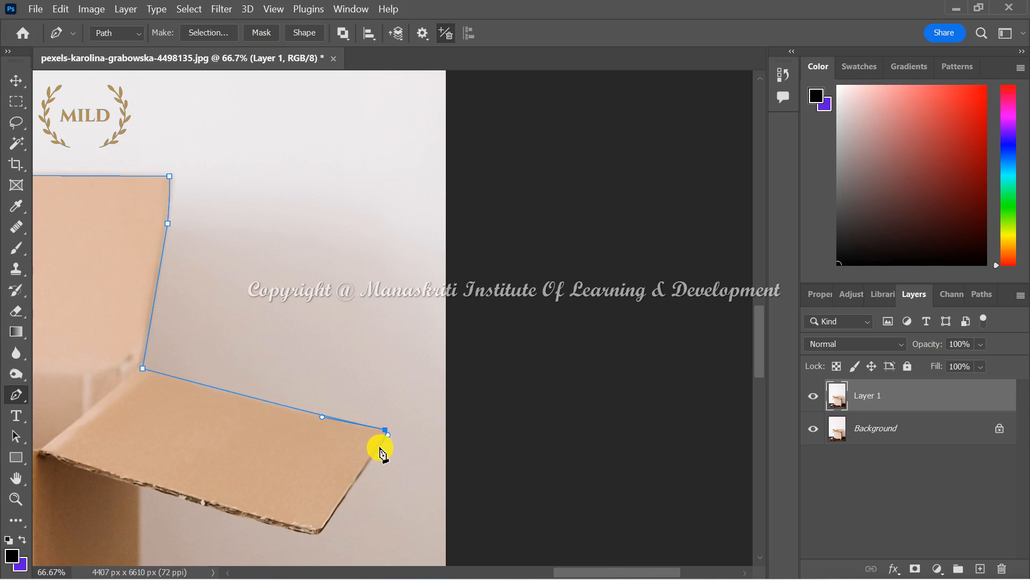
{"action": "left_click", "coordinate": [381, 452], "text": "ctrl"}
{"action": "left_click_drag", "start_coordinate": [371, 454], "coordinate": [373, 457]}
{"action": "left_click", "coordinate": [323, 528]}
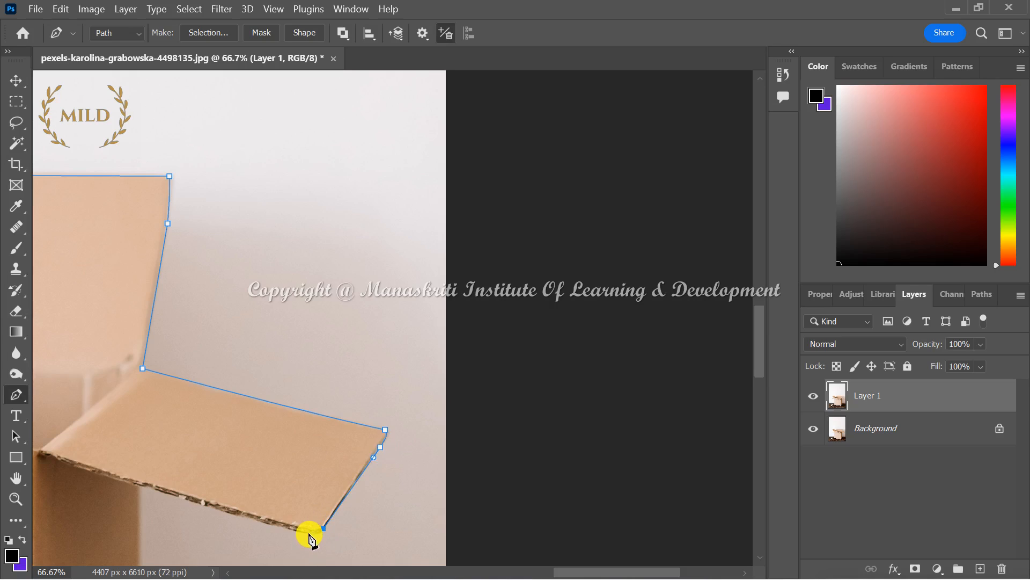
{"action": "left_click_drag", "start_coordinate": [290, 531], "coordinate": [292, 534]}
Step: Trace the right flap's lower edge back to where it meets the side of the box body
{"action": "scroll", "coordinate": [300, 529], "scroll_direction": "down", "scroll_amount": 1}
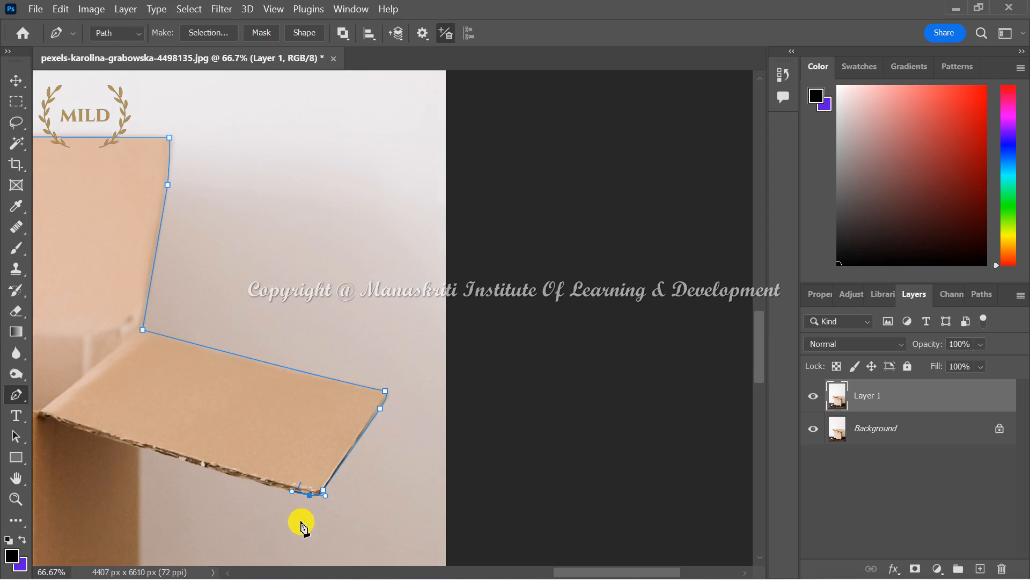
{"action": "scroll", "coordinate": [301, 526], "scroll_direction": "down", "scroll_amount": 5}
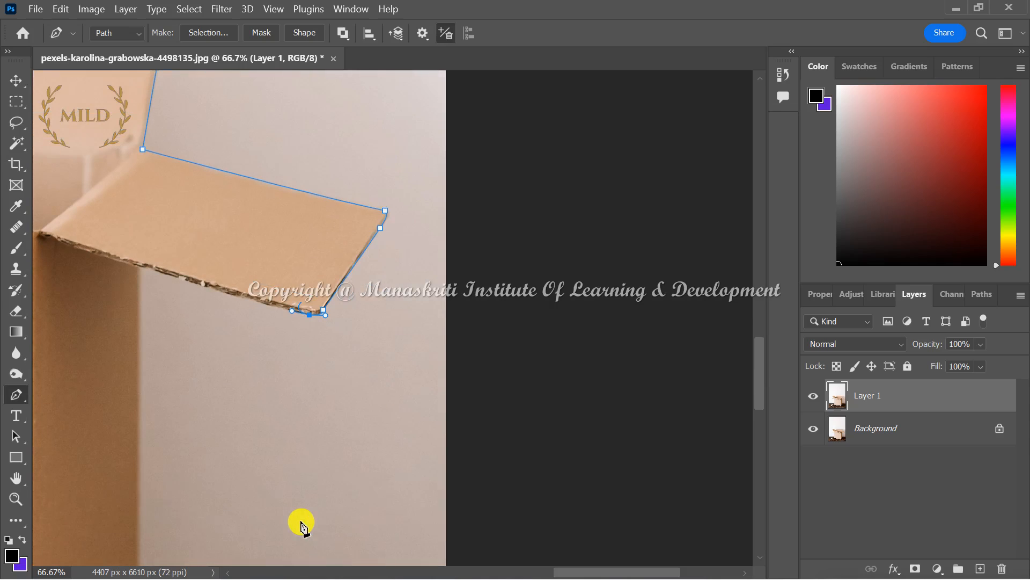
{"action": "scroll", "coordinate": [301, 526], "scroll_direction": "right", "scroll_amount": 3}
{"action": "scroll", "coordinate": [301, 526], "scroll_direction": "left", "scroll_amount": 6}
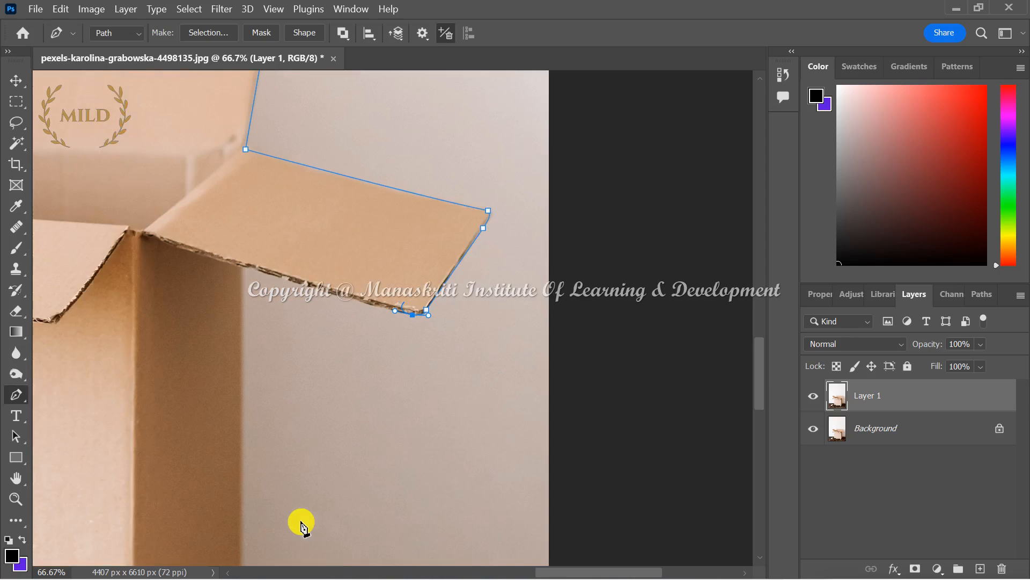
{"action": "left_click", "coordinate": [240, 269]}
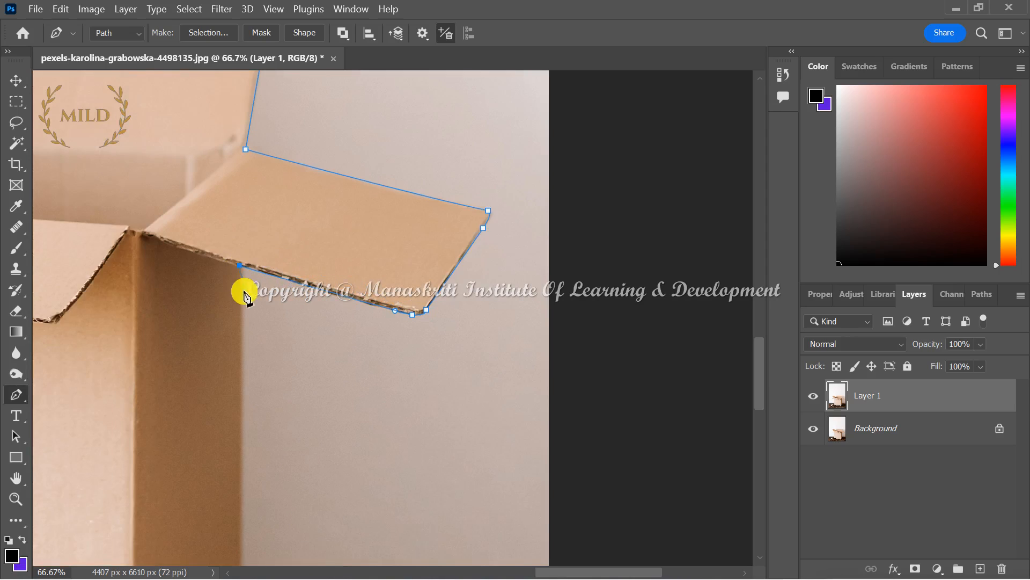
Step: Continue the path down the vertical right edge of the box's side face to just below the floor line
{"action": "left_click", "coordinate": [242, 388]}
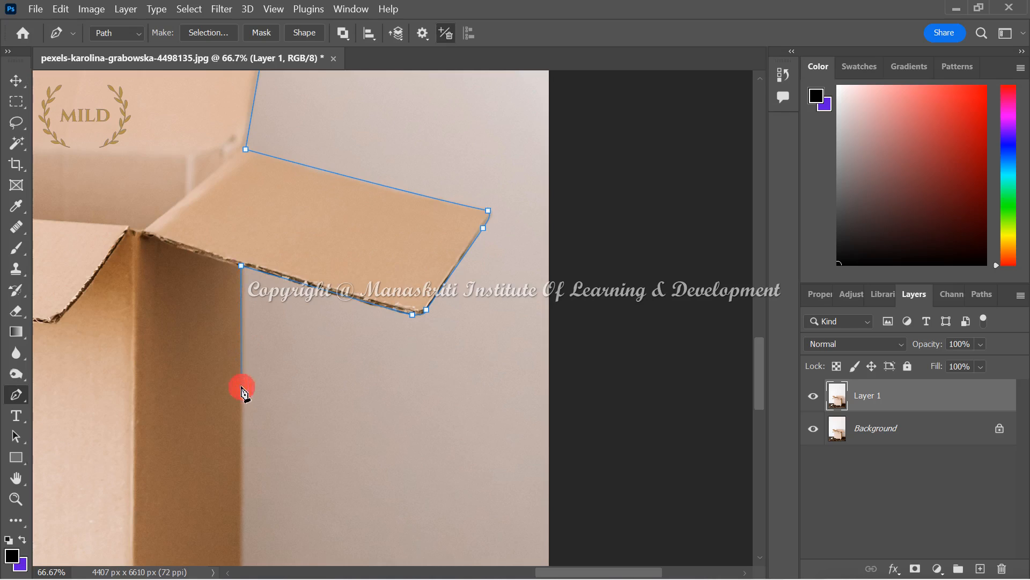
{"action": "scroll", "coordinate": [242, 393], "scroll_direction": "down", "scroll_amount": 5}
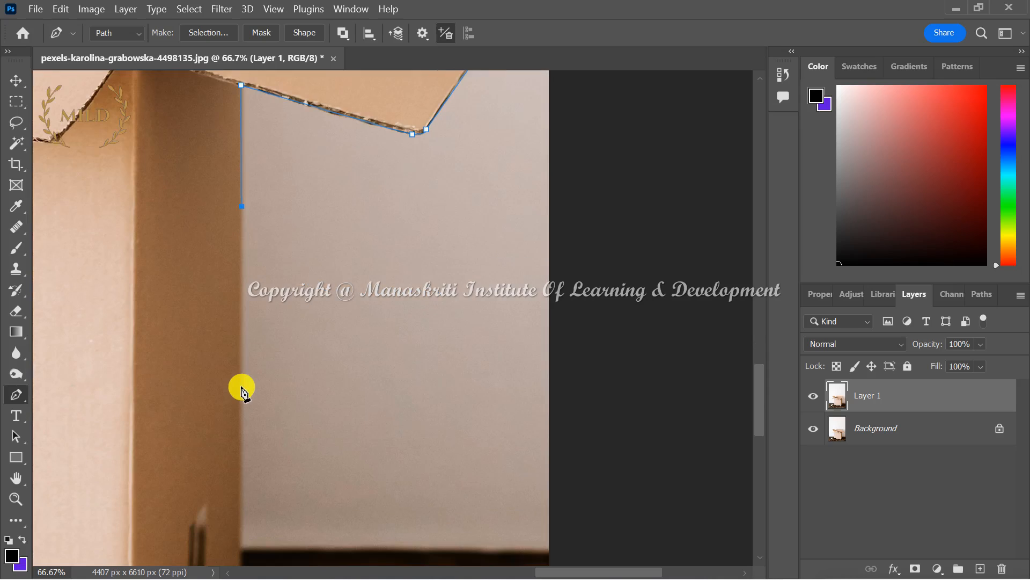
{"action": "left_click", "coordinate": [240, 404]}
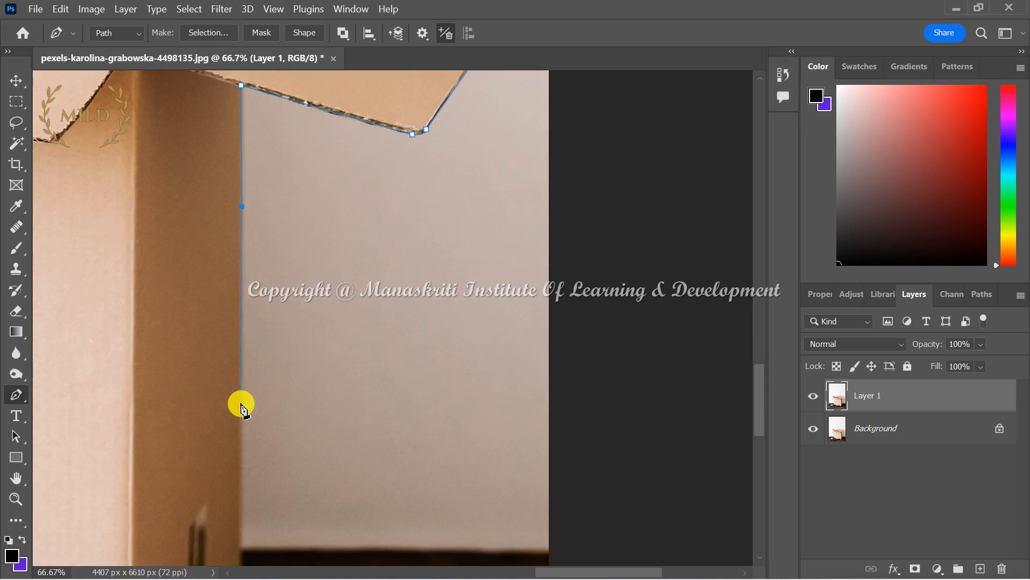
{"action": "scroll", "coordinate": [242, 406], "scroll_direction": "down", "scroll_amount": 4}
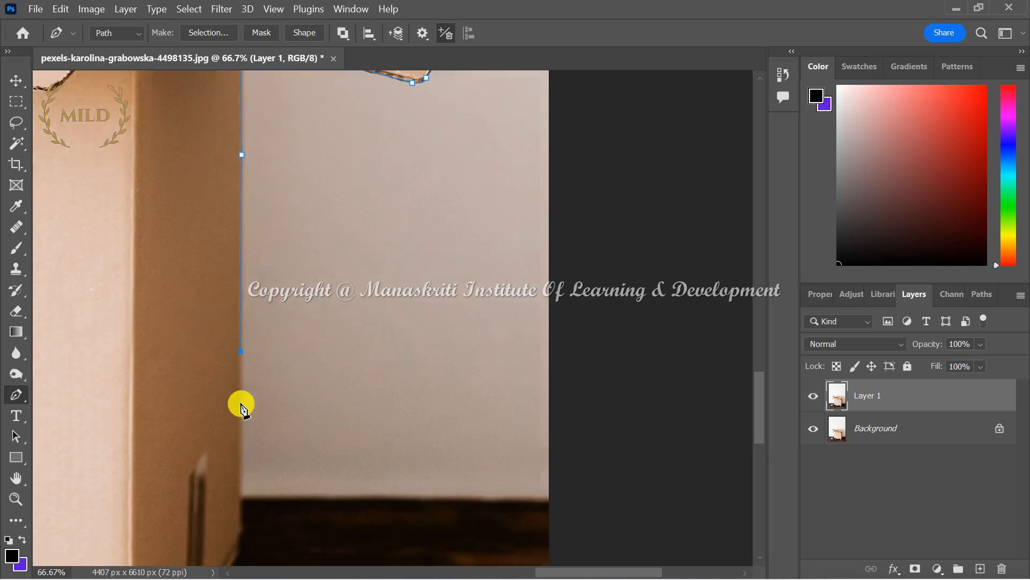
{"action": "left_click", "coordinate": [241, 429]}
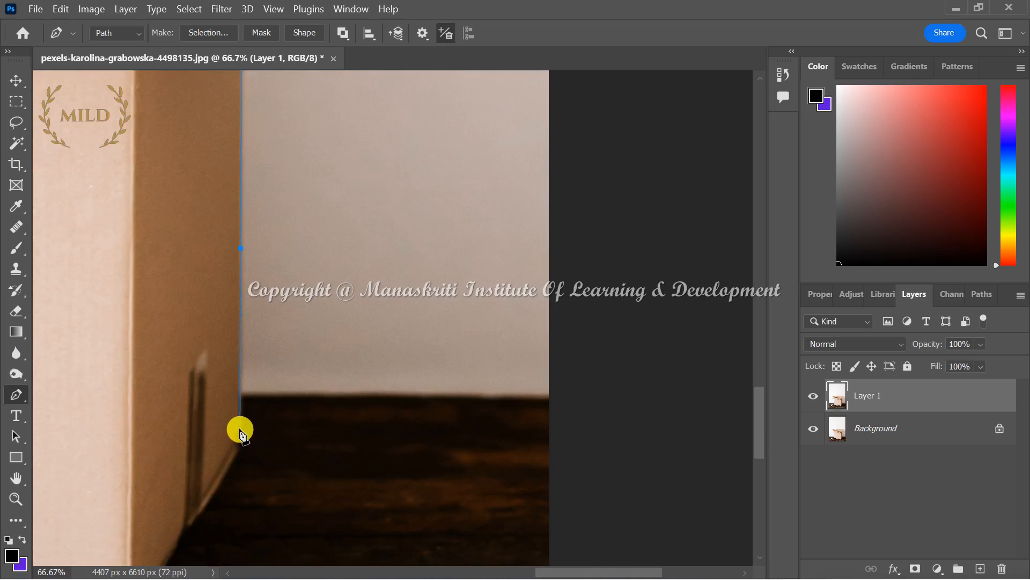
Step: Curve the path around the side face's lower rear corner and trace its bottom edge past the tape to the front corner
{"action": "mouse_move", "coordinate": [241, 433]}
{"action": "left_mouse_down"}
{"action": "mouse_move", "coordinate": [240, 466]}
{"action": "mouse_move", "coordinate": [236, 438]}
{"action": "left_mouse_up"}
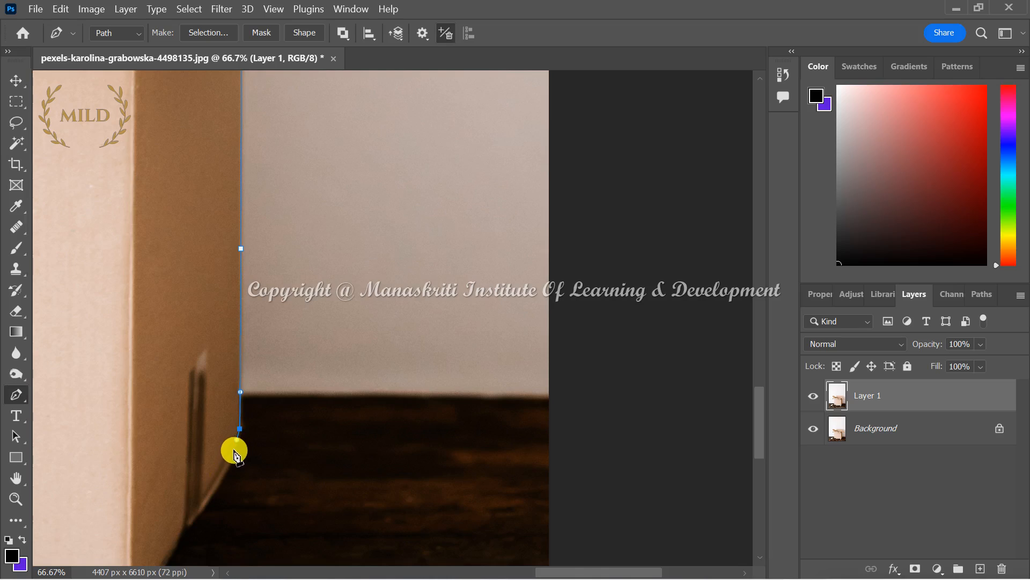
{"action": "left_click_drag", "start_coordinate": [237, 453], "coordinate": [229, 465]}
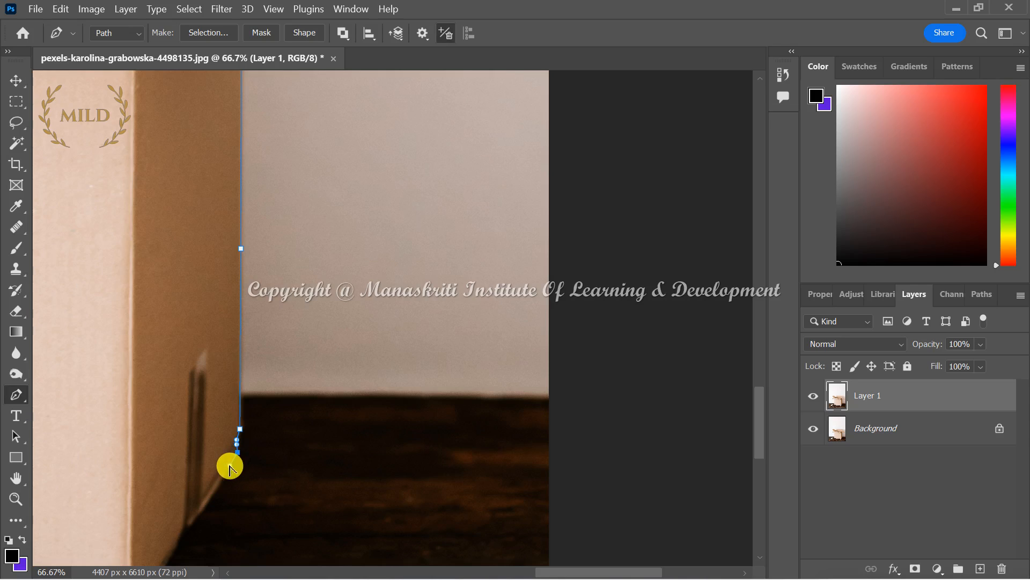
{"action": "left_click", "coordinate": [195, 515]}
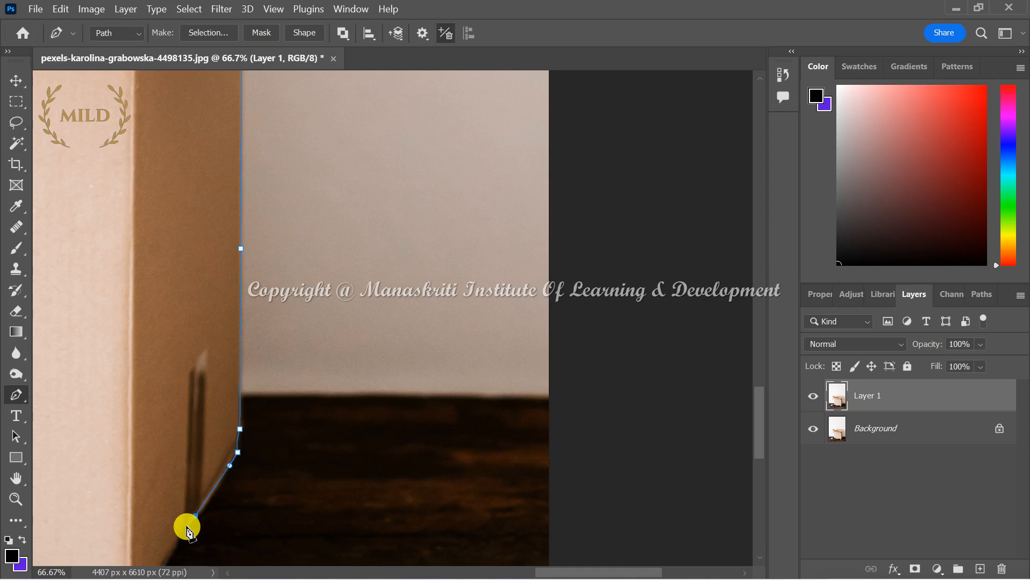
{"action": "left_click", "coordinate": [187, 526]}
{"action": "scroll", "coordinate": [188, 531], "scroll_direction": "down", "scroll_amount": 1}
{"action": "scroll", "coordinate": [189, 531], "scroll_direction": "down", "scroll_amount": 2}
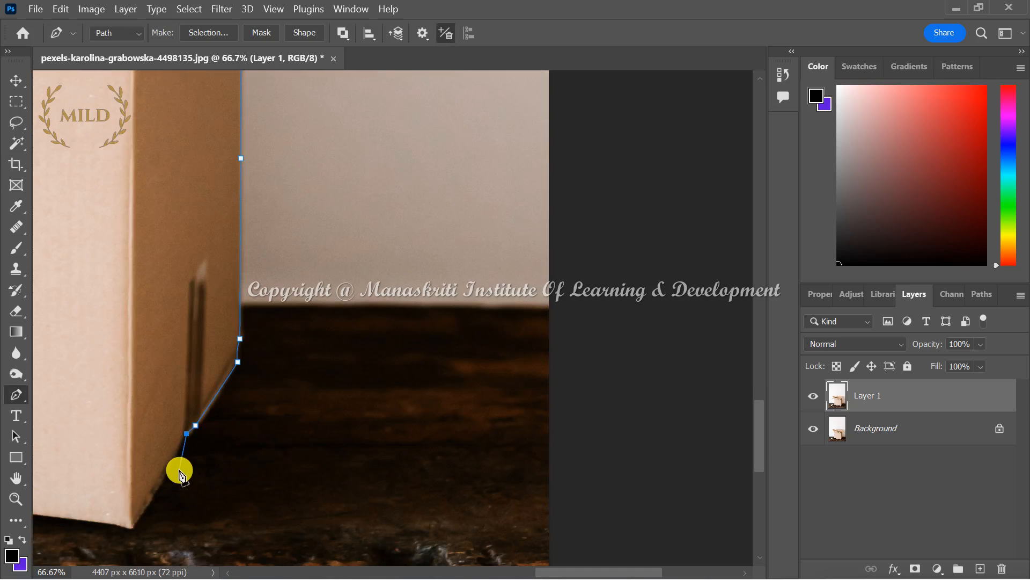
{"action": "left_click", "coordinate": [134, 528]}
{"action": "left_click", "coordinate": [133, 526]}
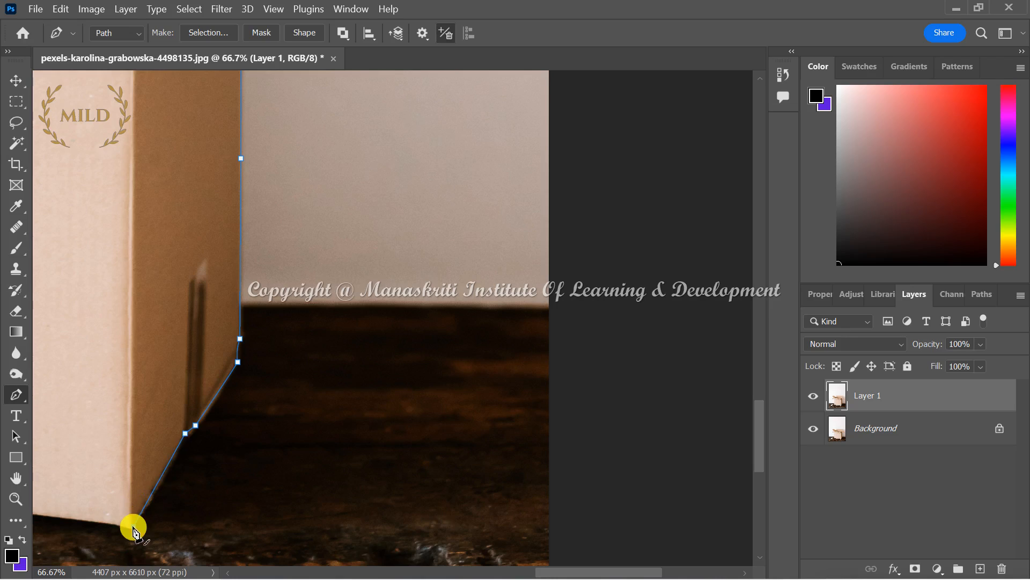
Step: Trace the bottom edge of the box's front face from the front corner to its lower-left corner
{"action": "scroll", "coordinate": [133, 526], "scroll_direction": "right", "scroll_amount": 3}
{"action": "scroll", "coordinate": [133, 527], "scroll_direction": "left", "scroll_amount": 7}
{"action": "scroll", "coordinate": [133, 527], "scroll_direction": "left", "scroll_amount": 5}
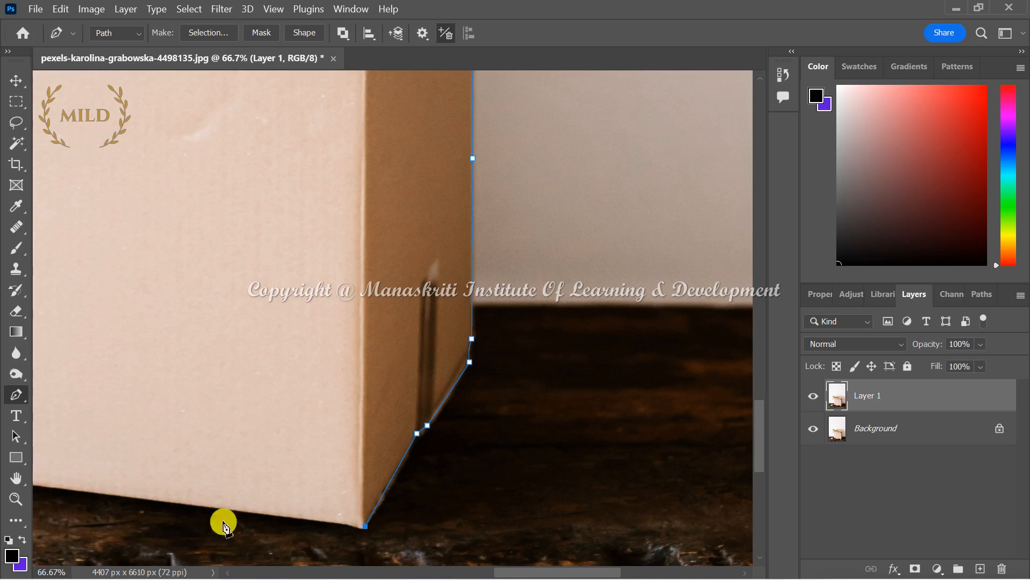
{"action": "left_click", "coordinate": [348, 525]}
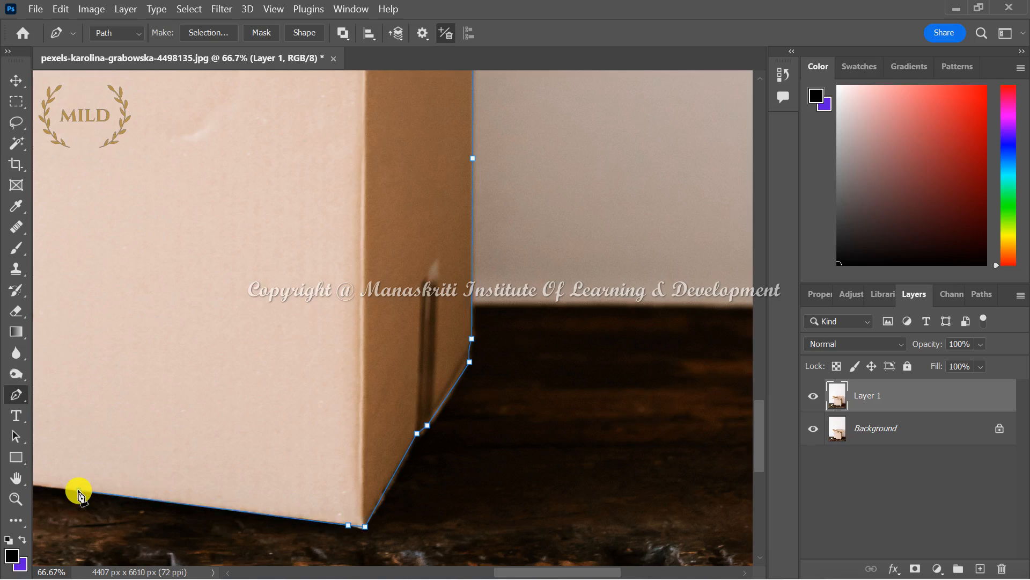
{"action": "scroll", "coordinate": [78, 493], "scroll_direction": "right", "scroll_amount": 3}
{"action": "scroll", "coordinate": [77, 494], "scroll_direction": "left", "scroll_amount": 10}
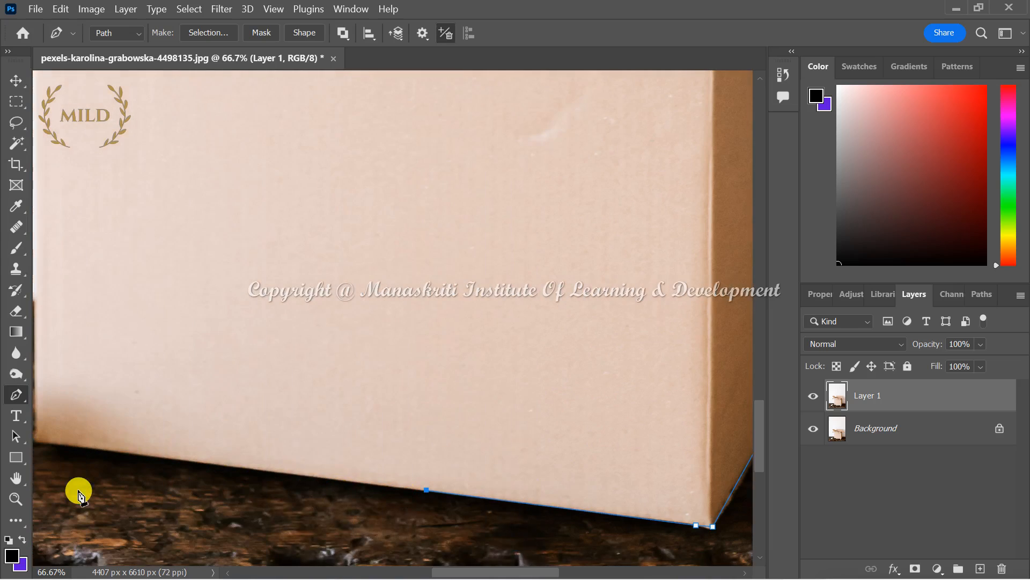
{"action": "scroll", "coordinate": [78, 494], "scroll_direction": "left", "scroll_amount": 2}
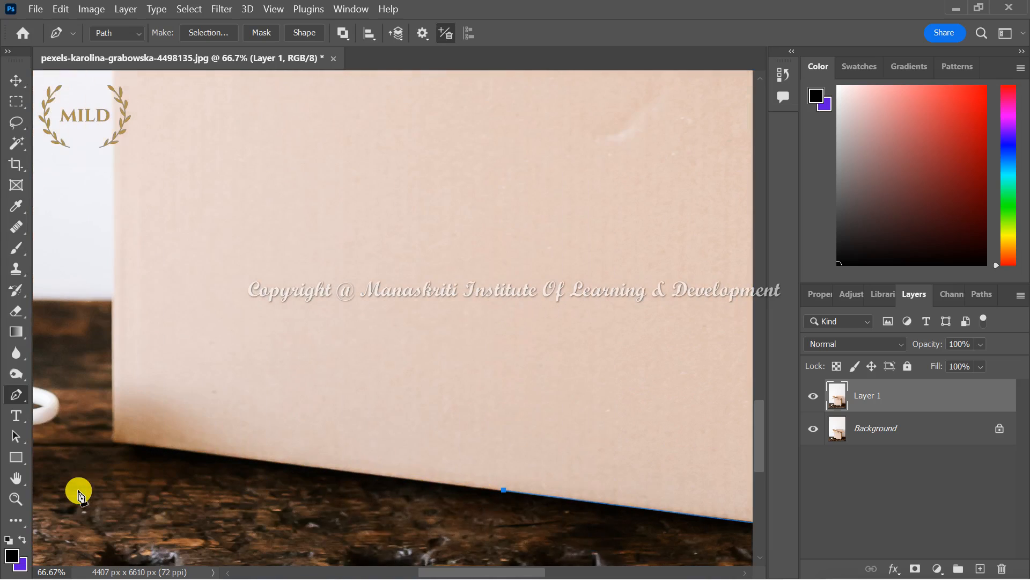
{"action": "left_click", "coordinate": [112, 442]}
Step: Trace the front face's left edge up to the front flap, then along the flap's lower edge to its left tip
{"action": "scroll", "coordinate": [114, 187], "scroll_direction": "up", "scroll_amount": 10}
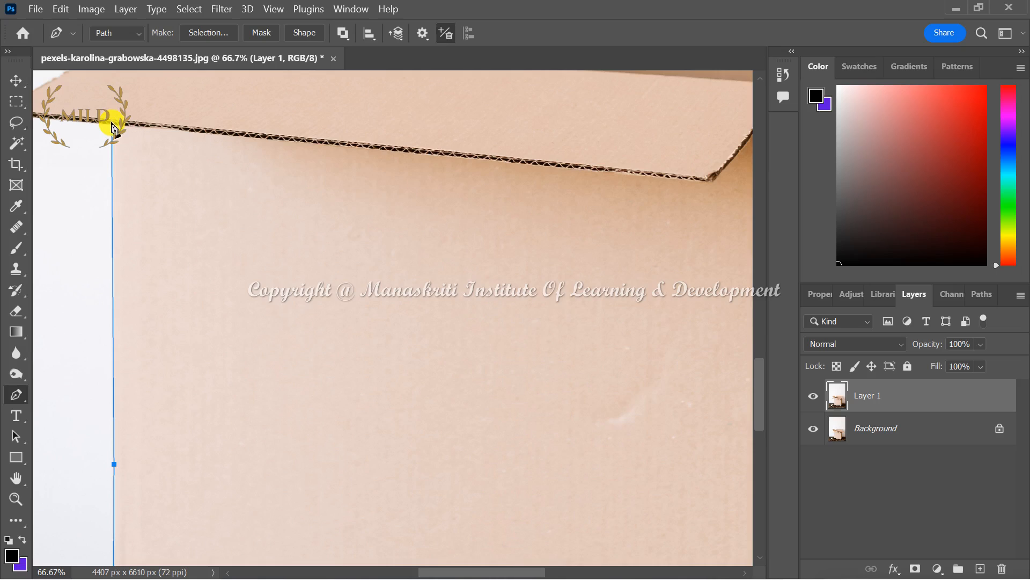
{"action": "left_click", "coordinate": [112, 125]}
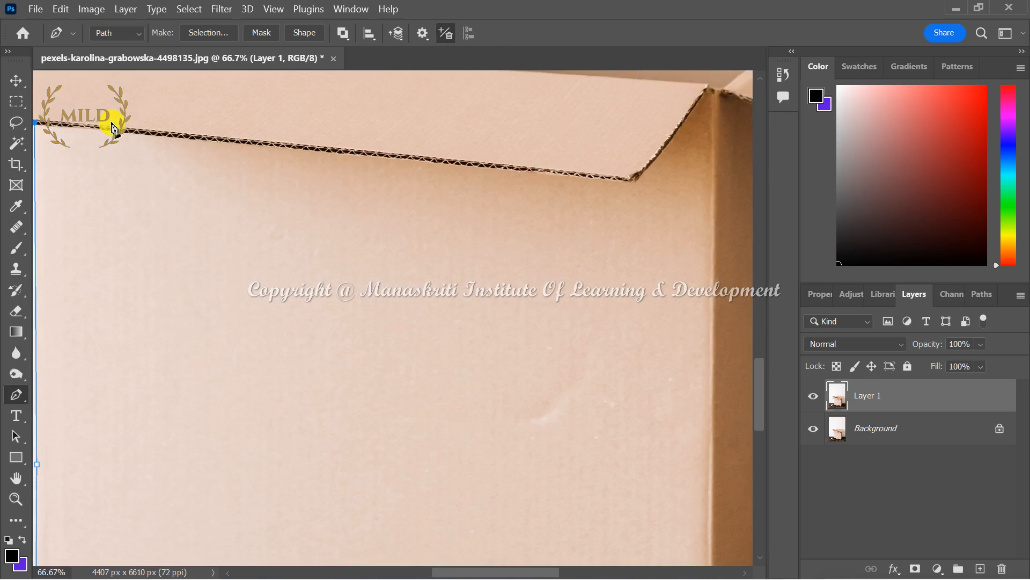
{"action": "scroll", "coordinate": [114, 127], "scroll_direction": "left", "scroll_amount": 5}
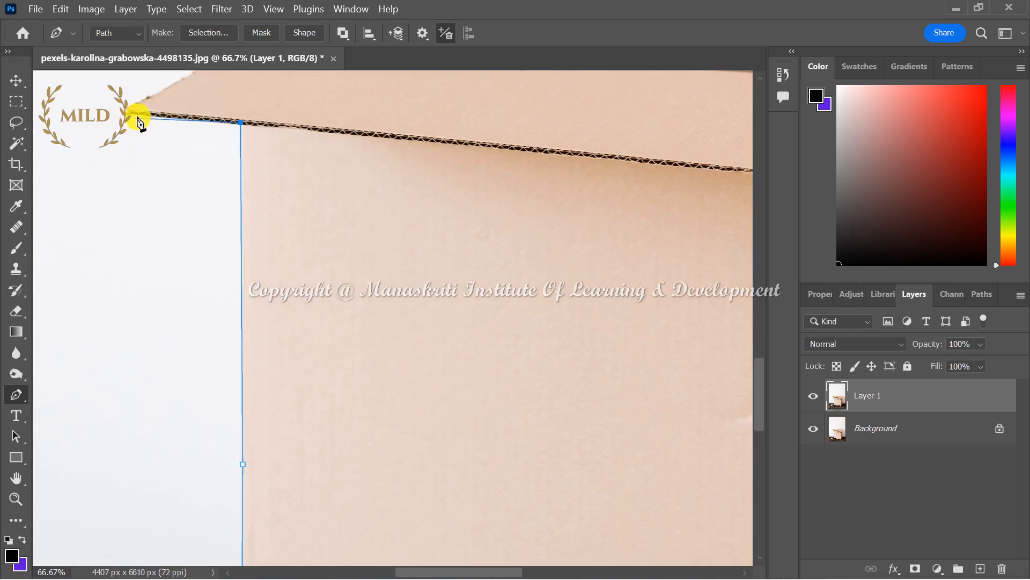
{"action": "left_click", "coordinate": [129, 117]}
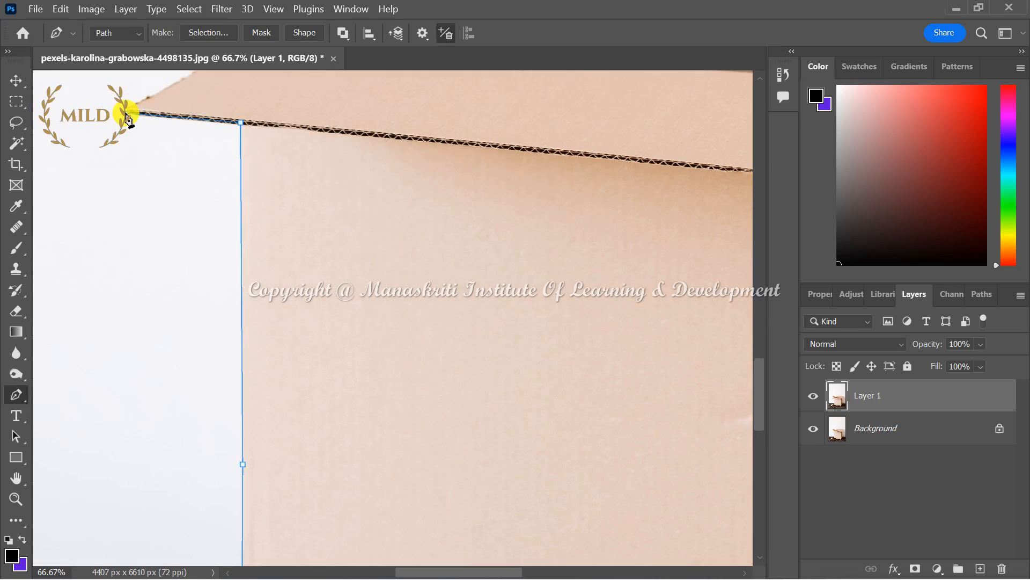
{"action": "key", "text": "ctrl+z"}
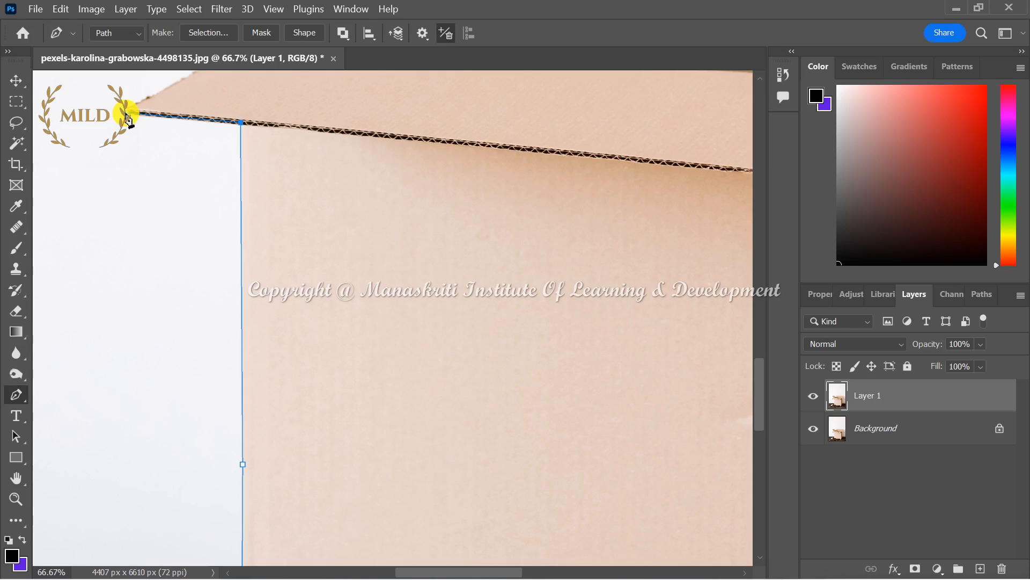
{"action": "left_click", "coordinate": [238, 123]}
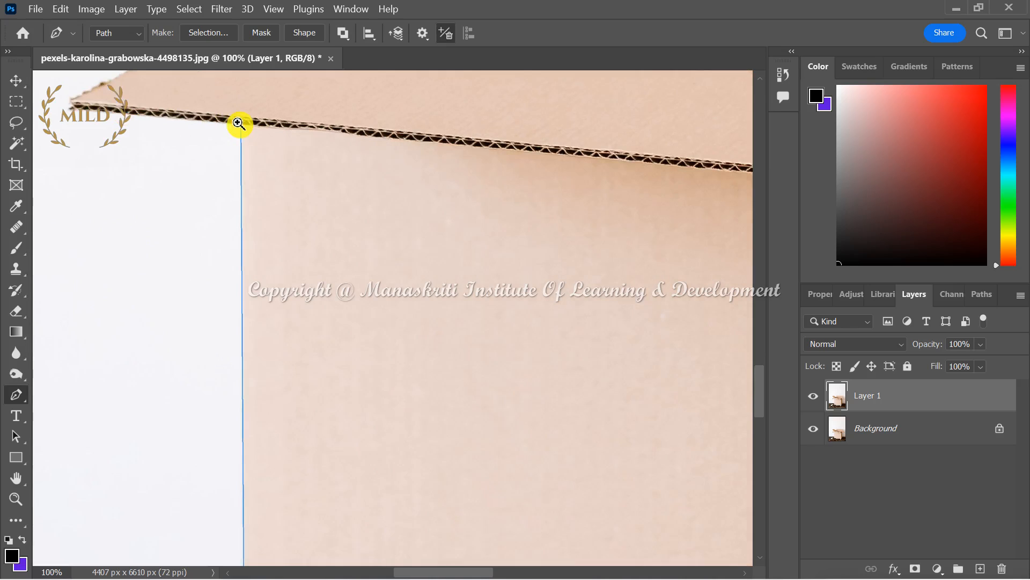
{"action": "left_click", "coordinate": [238, 123]}
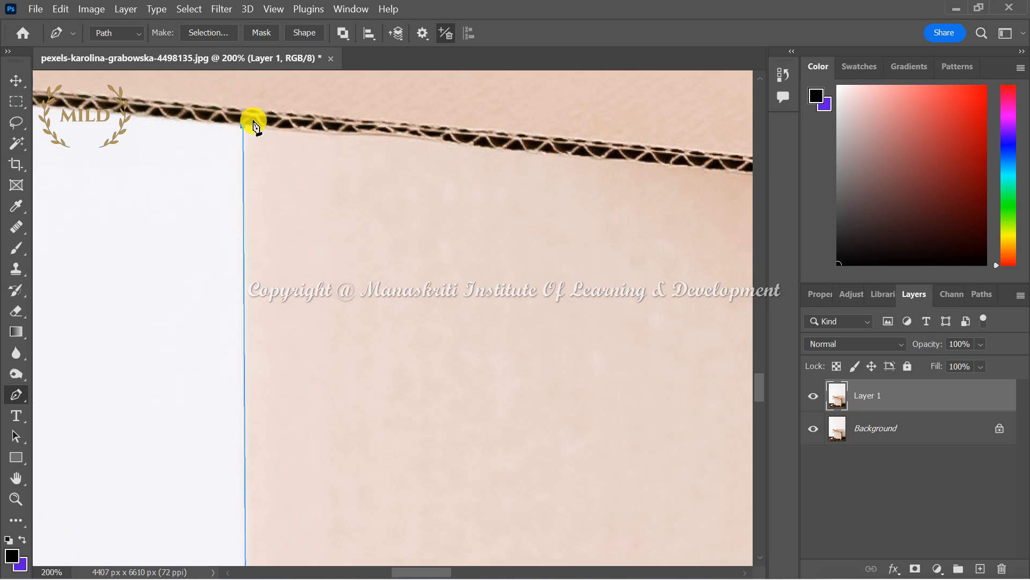
{"action": "left_click", "coordinate": [252, 119], "text": "alt"}
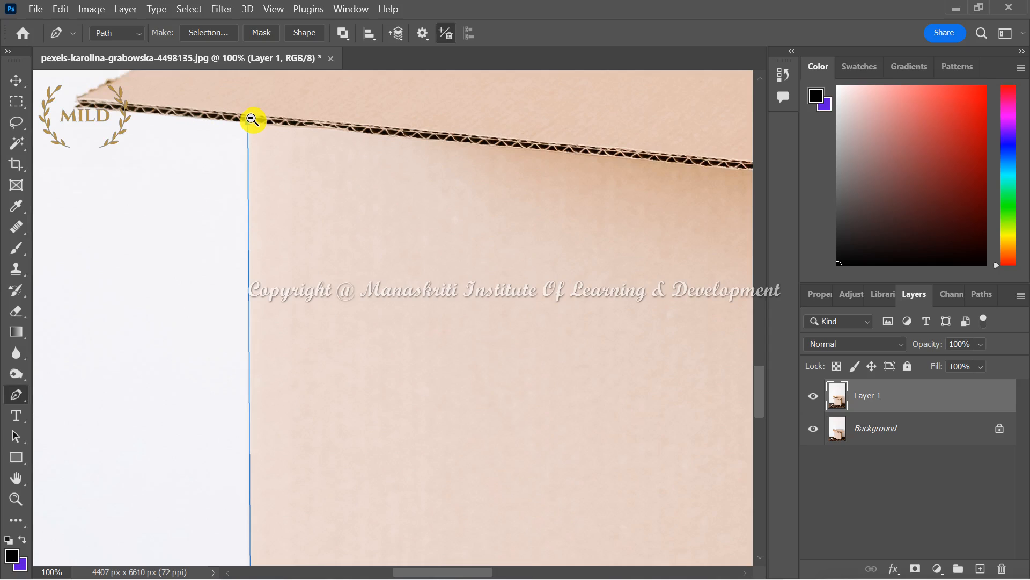
{"action": "left_click", "coordinate": [77, 108]}
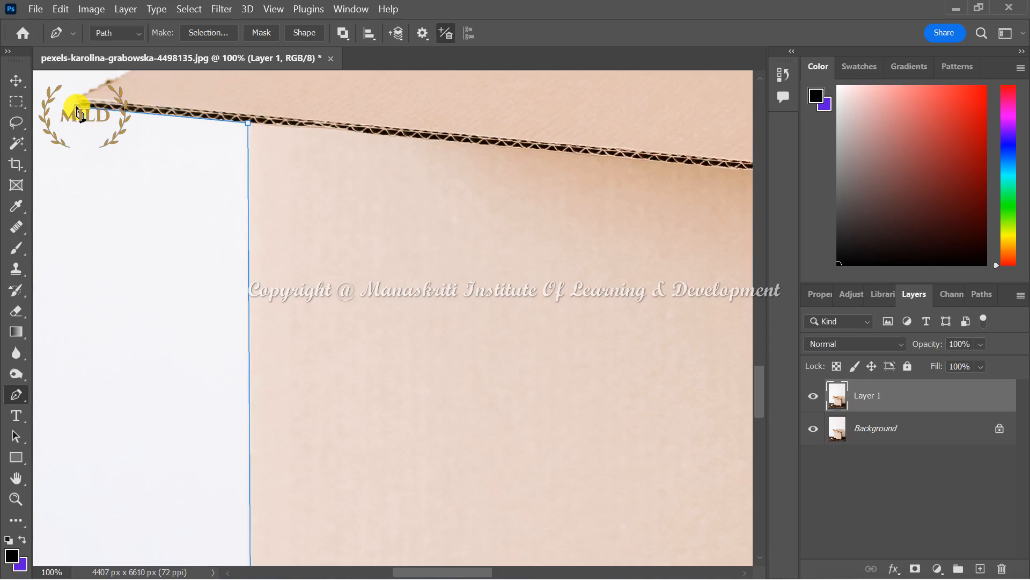
Step: Curve the path around the front flap's left tip, follow its slanted left edge and close the path at the starting anchor
{"action": "scroll", "coordinate": [78, 110], "scroll_direction": "up", "scroll_amount": 3}
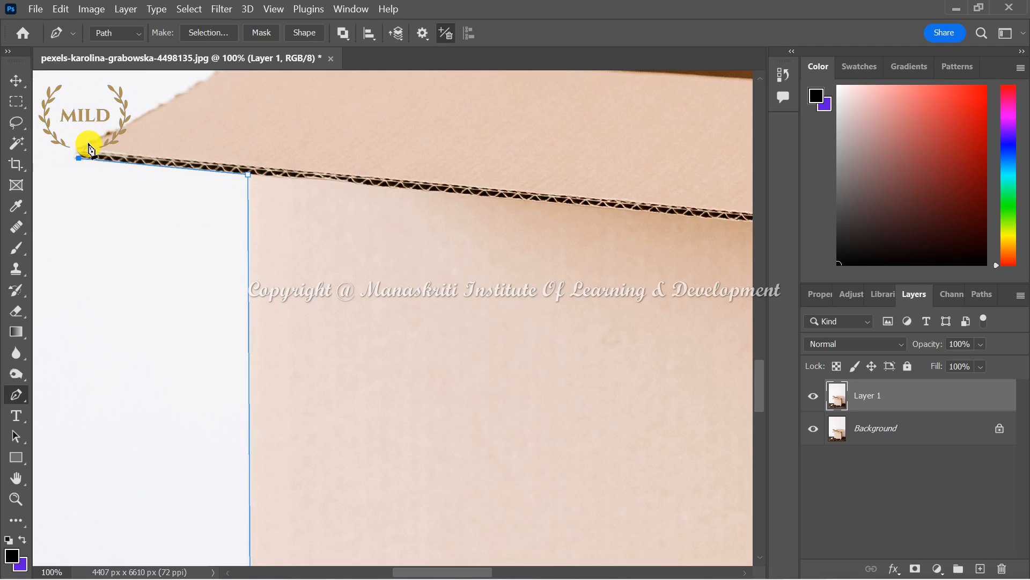
{"action": "left_click_drag", "start_coordinate": [88, 143], "coordinate": [106, 140]}
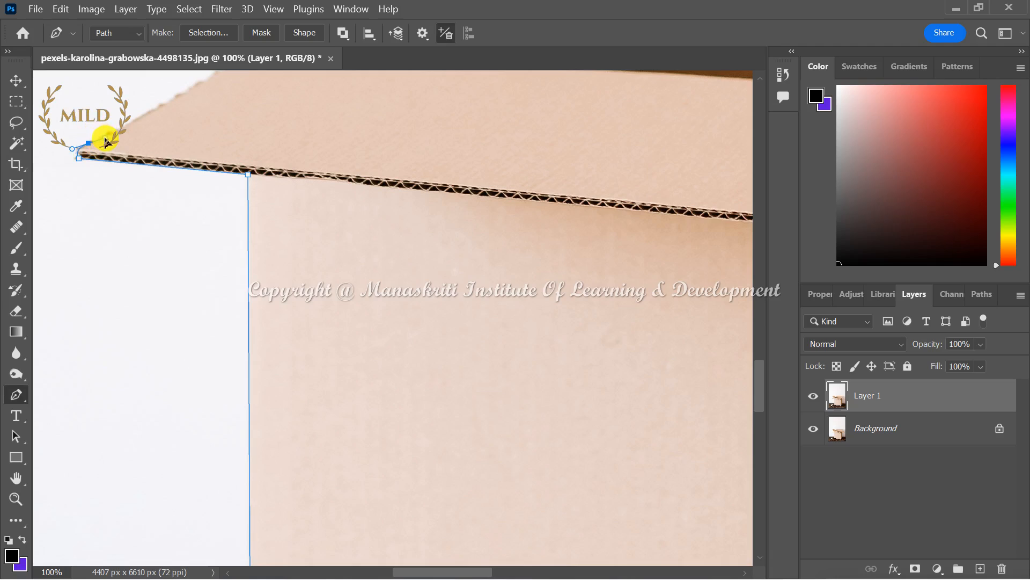
{"action": "scroll", "coordinate": [106, 142], "scroll_direction": "up", "scroll_amount": 2}
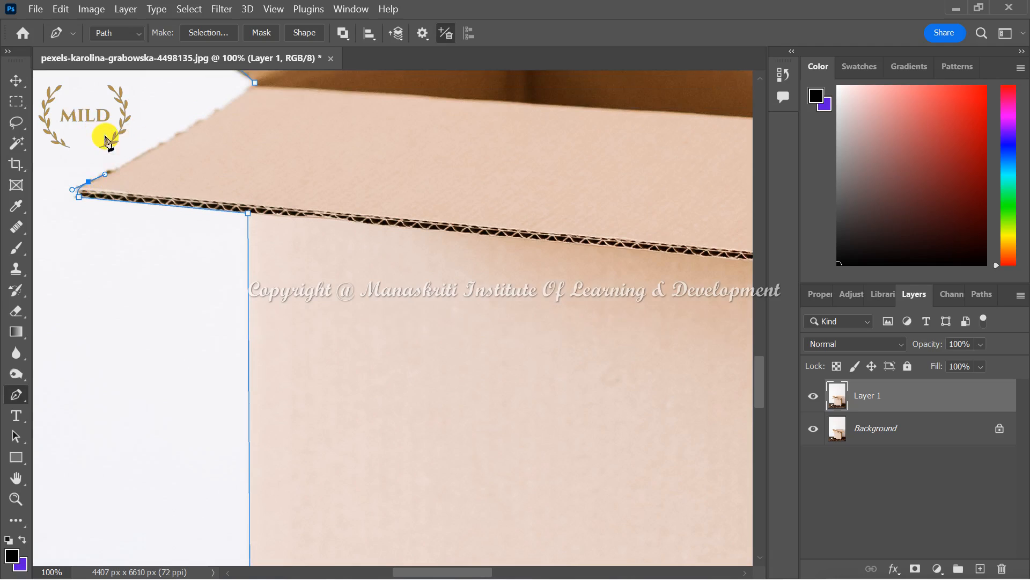
{"action": "scroll", "coordinate": [107, 142], "scroll_direction": "up", "scroll_amount": 4}
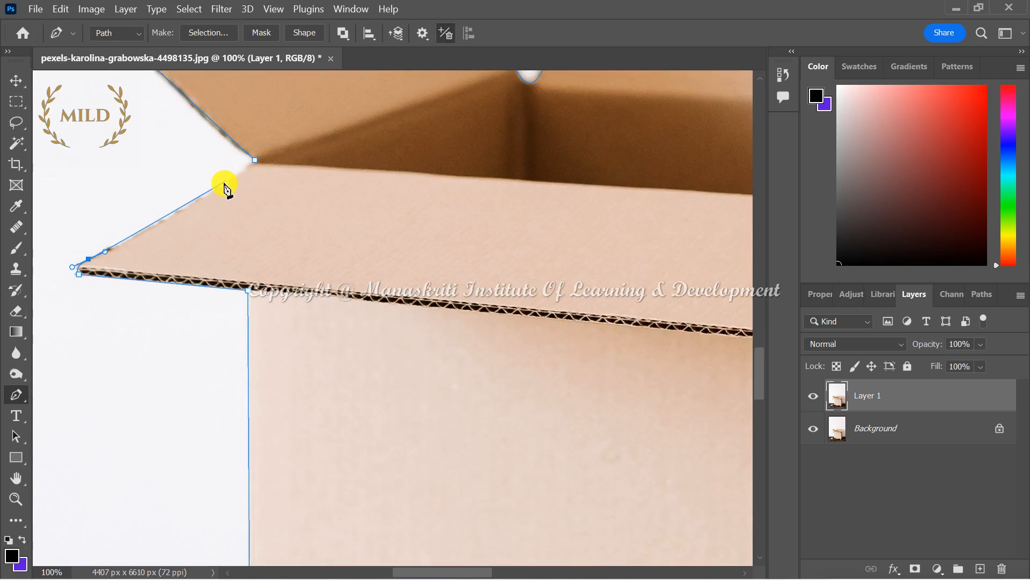
{"action": "left_click_drag", "start_coordinate": [222, 188], "coordinate": [261, 160]}
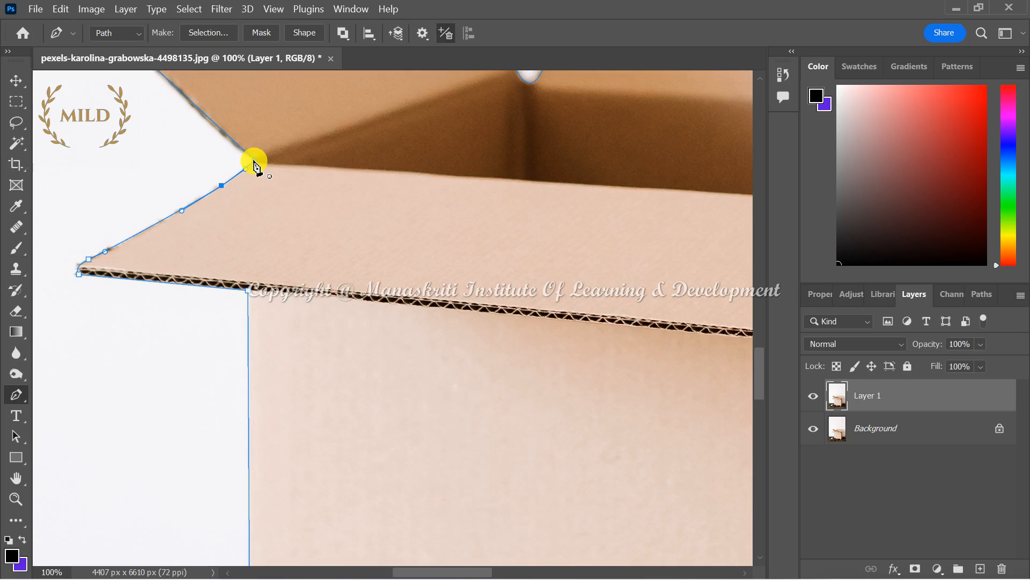
{"action": "left_click", "coordinate": [254, 163]}
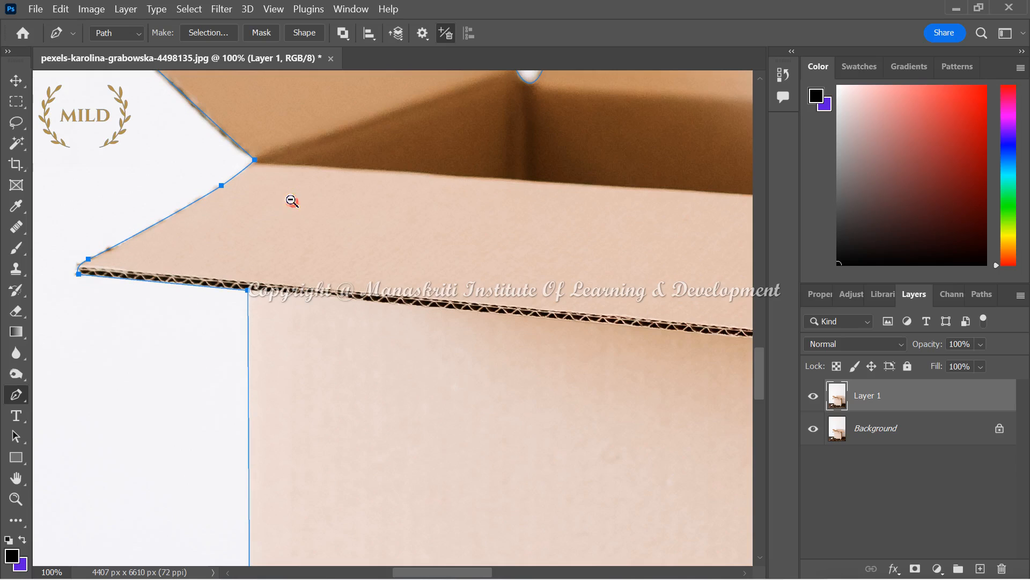
Step: Turn the closed box path into a new anti-aliased selection with a feather radius of 1.5 pixels
{"action": "left_click", "coordinate": [292, 201], "text": "alt"}
{"action": "left_click", "coordinate": [293, 201], "text": "alt"}
{"action": "left_click", "coordinate": [292, 201], "text": "alt"}
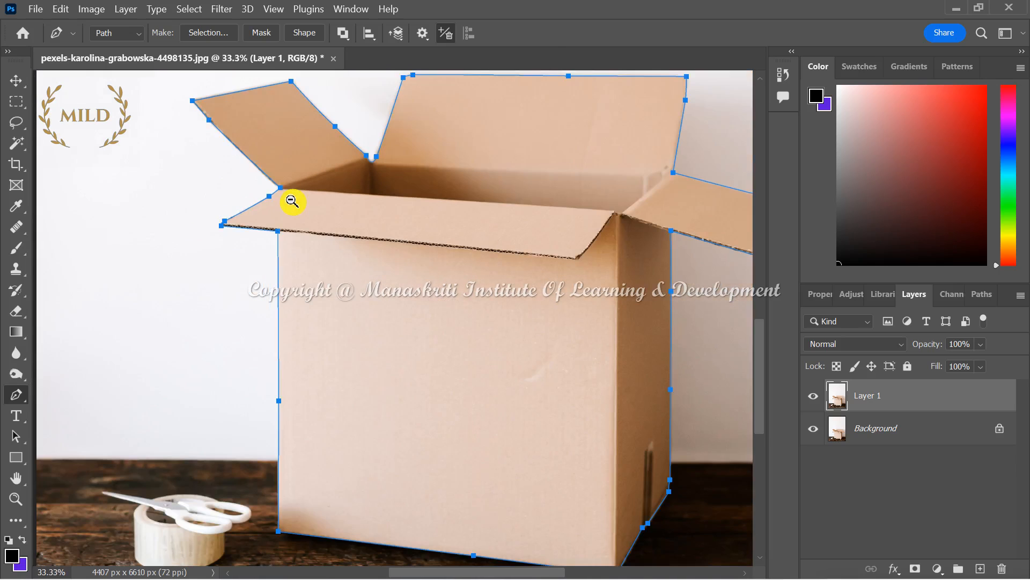
{"action": "scroll", "coordinate": [293, 203], "scroll_direction": "up", "scroll_amount": 2}
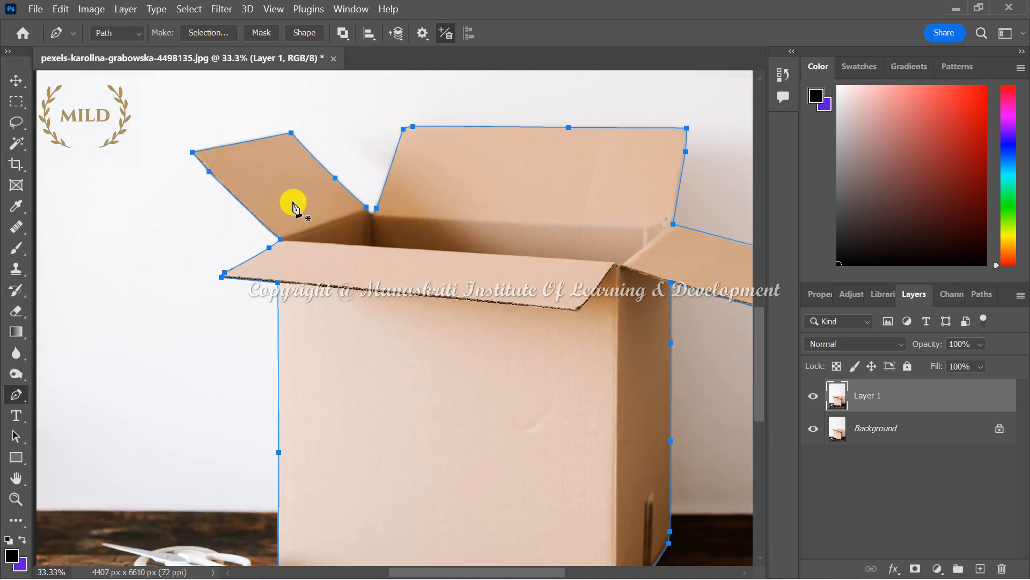
{"action": "scroll", "coordinate": [429, 248], "scroll_direction": "right", "scroll_amount": 2}
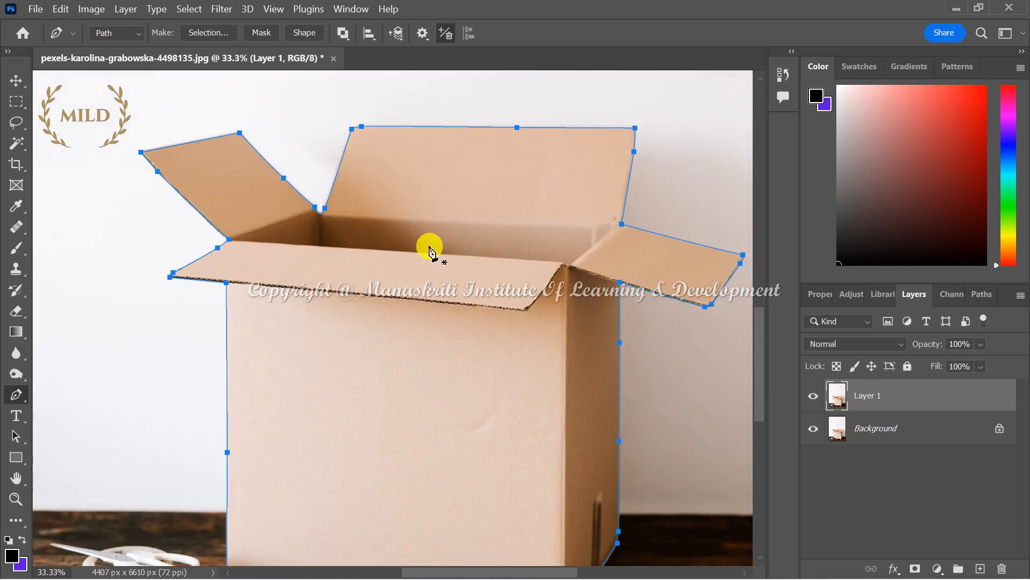
{"action": "scroll", "coordinate": [429, 248], "scroll_direction": "down", "scroll_amount": 1}
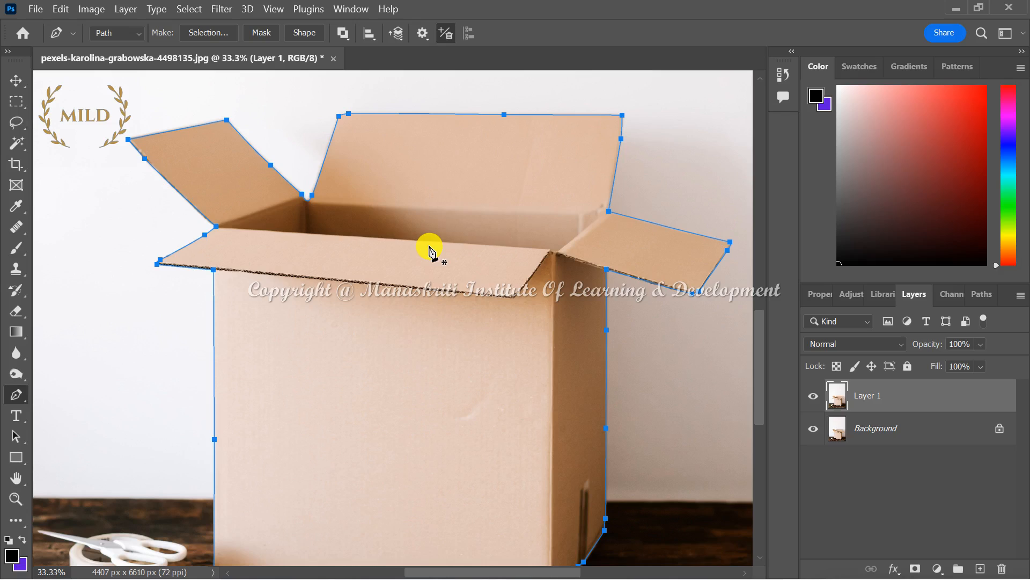
{"action": "scroll", "coordinate": [430, 250], "scroll_direction": "down", "scroll_amount": 1}
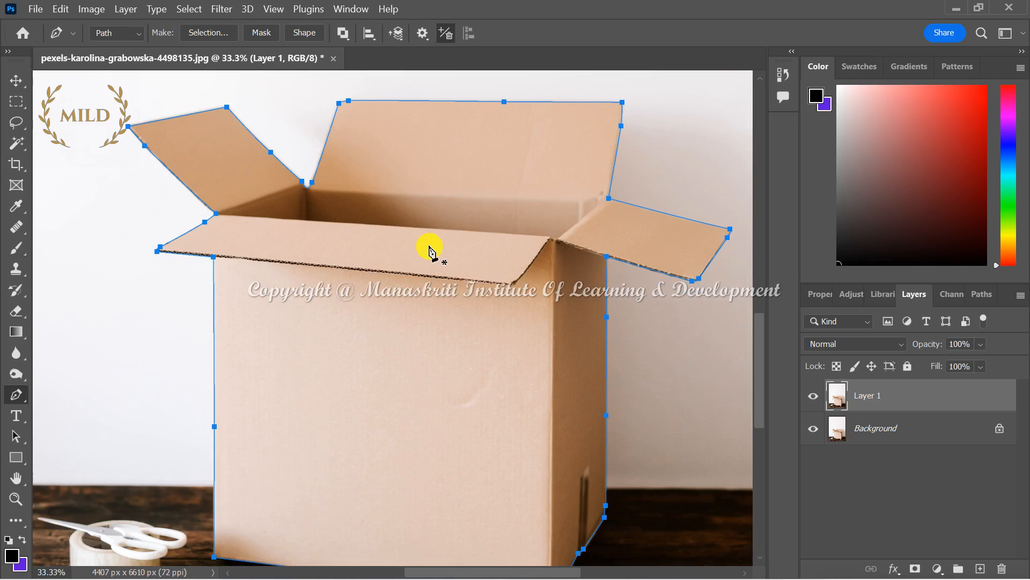
{"action": "right_click", "coordinate": [451, 220]}
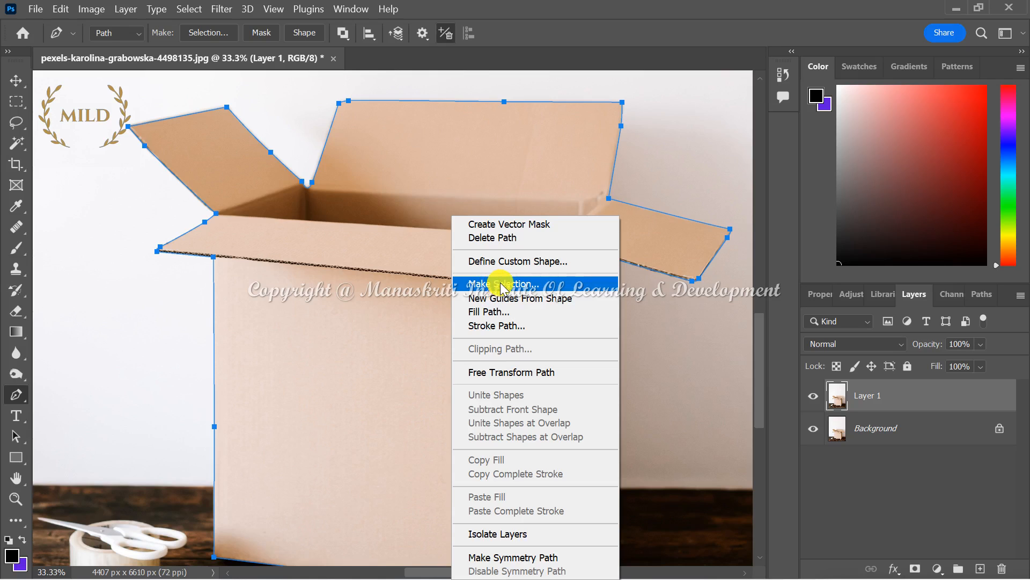
{"action": "left_click", "coordinate": [503, 286]}
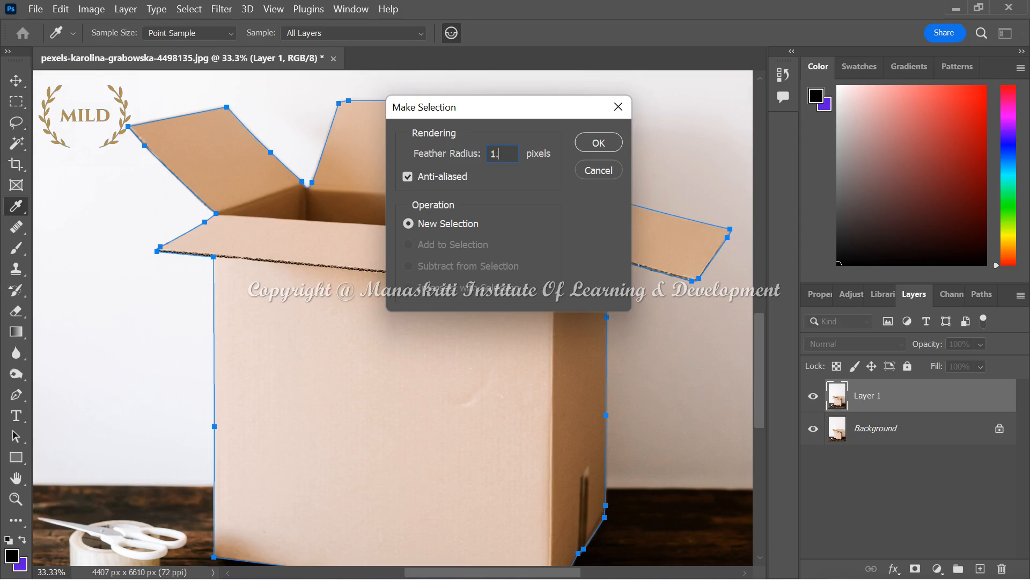
{"action": "type", "text": "5"}
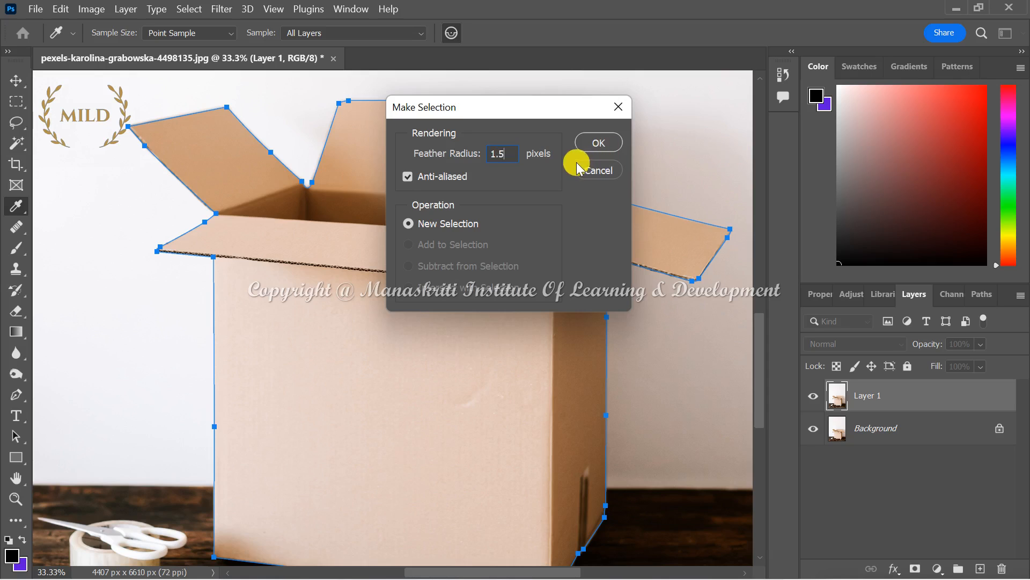
{"action": "left_click", "coordinate": [597, 143]}
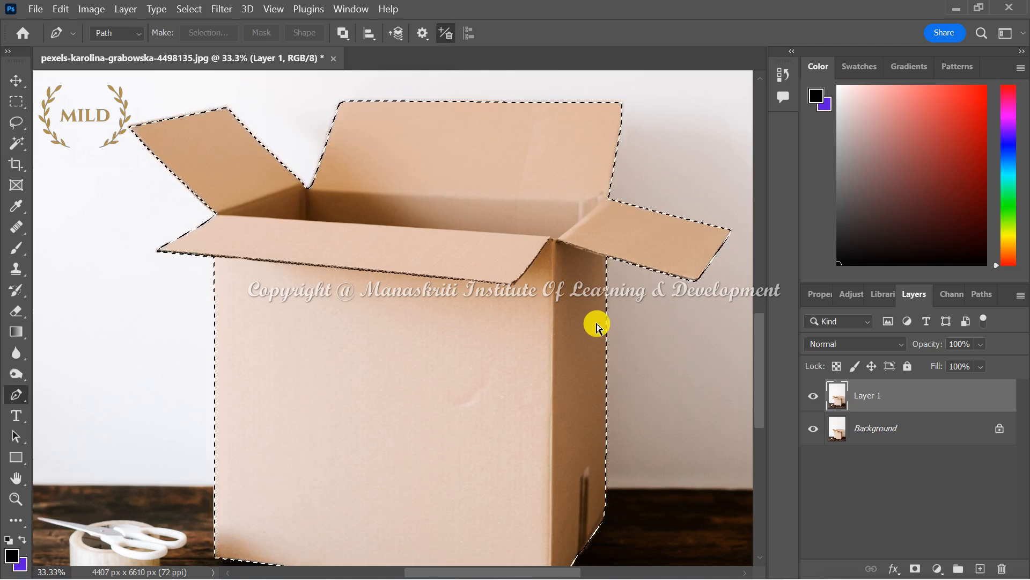
Step: Copy the selected box to a new layer and hide Layer 1 and the Background layer
{"action": "key", "text": "ctrl+j"}
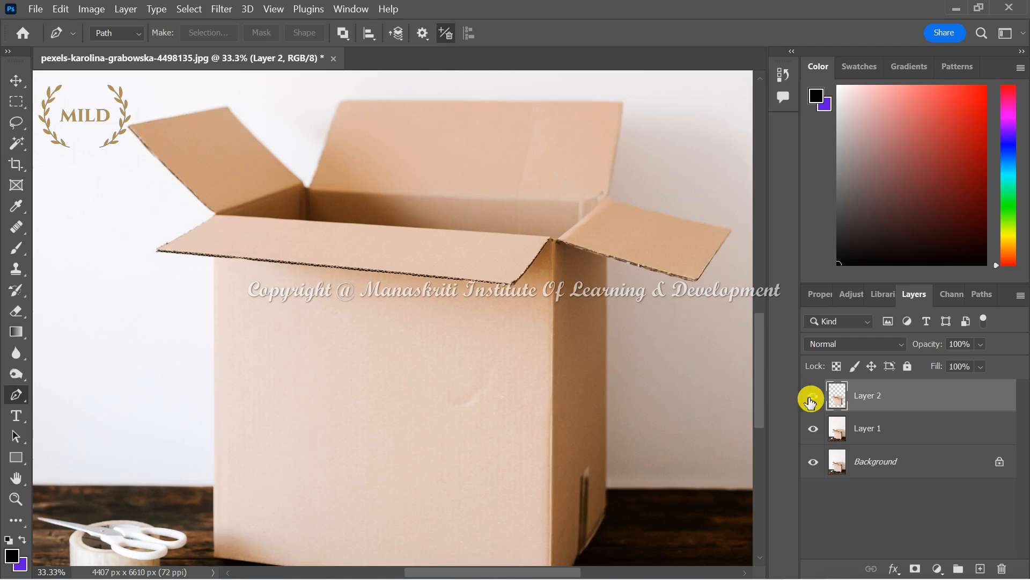
{"action": "left_click", "coordinate": [817, 429]}
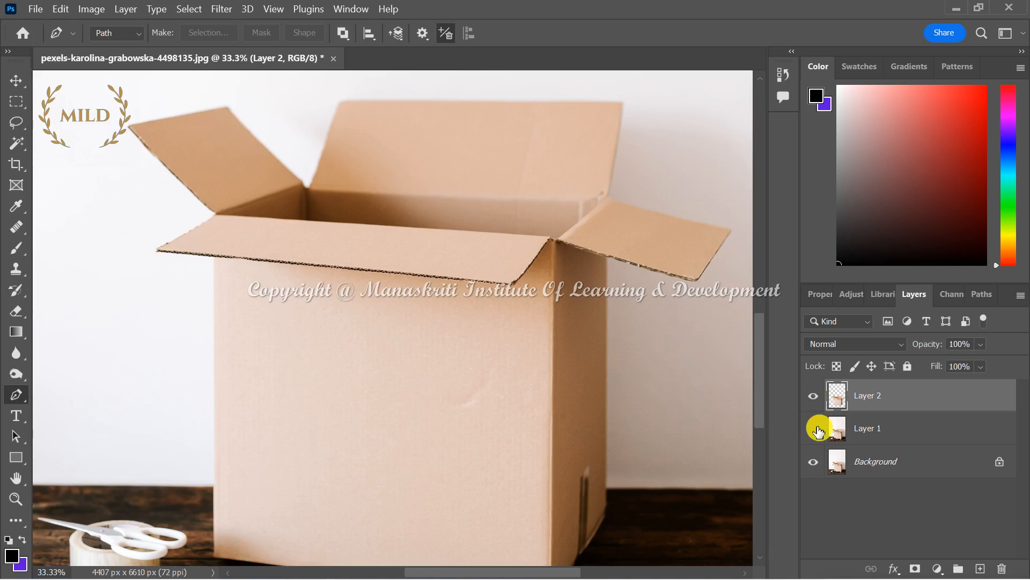
{"action": "left_click", "coordinate": [814, 462]}
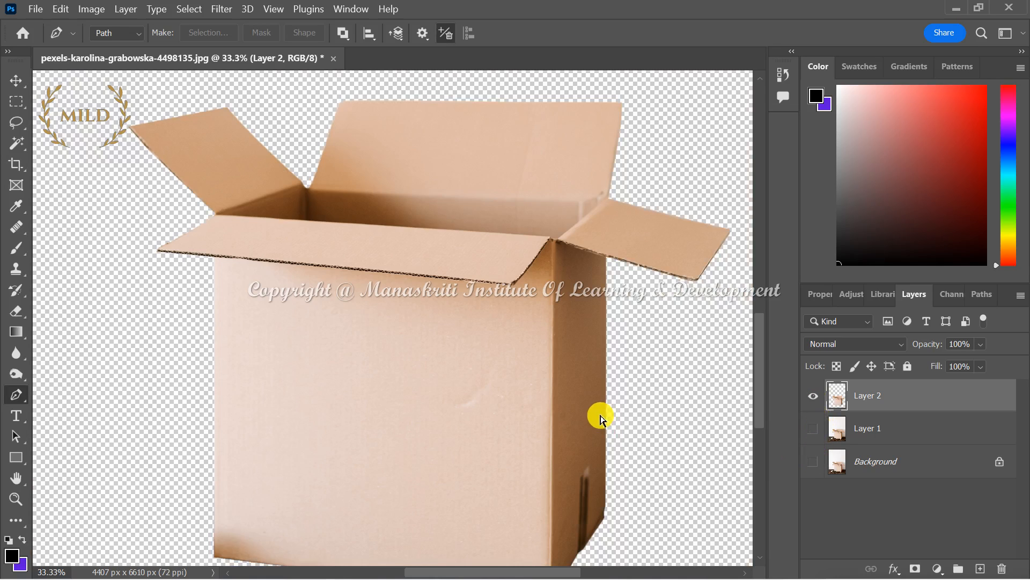
Step: Add an empty layer directly above Layer 1 and check it by hiding and reshowing the cut-out box
{"action": "left_click", "coordinate": [599, 414], "text": "alt"}
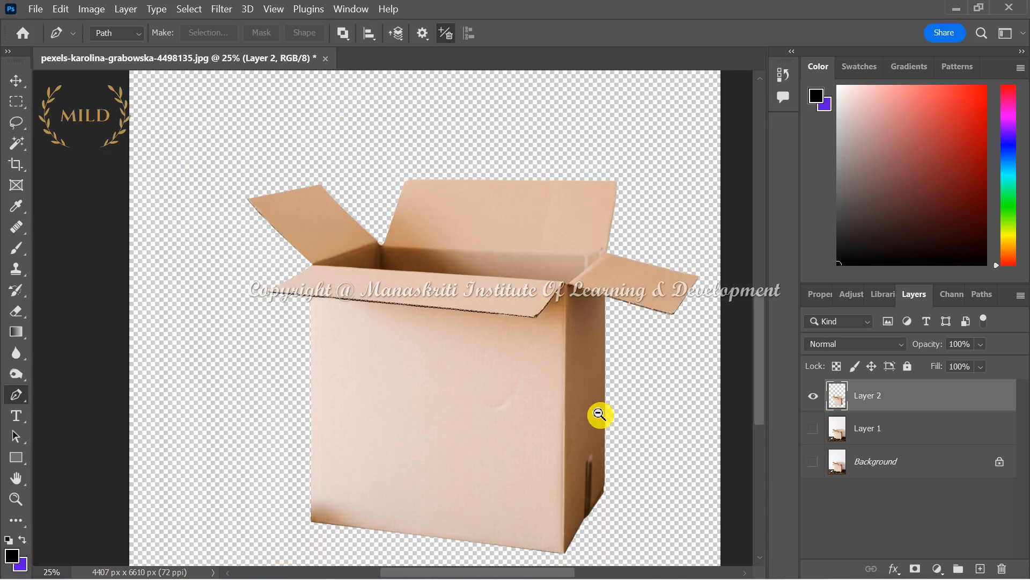
{"action": "left_click", "coordinate": [599, 414], "text": "alt"}
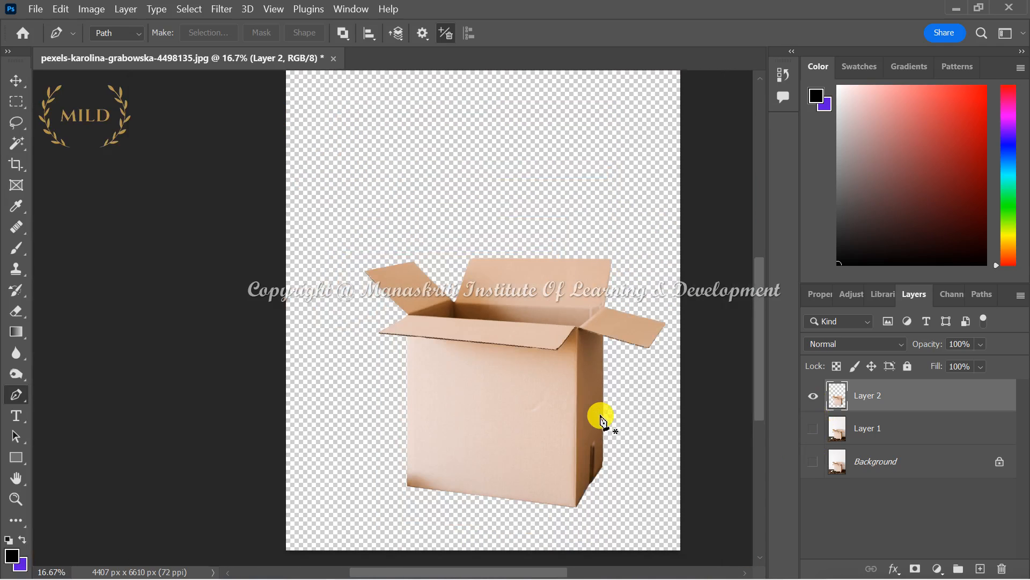
{"action": "scroll", "coordinate": [603, 421], "scroll_direction": "right", "scroll_amount": 2}
{"action": "scroll", "coordinate": [603, 421], "scroll_direction": "up", "scroll_amount": 3}
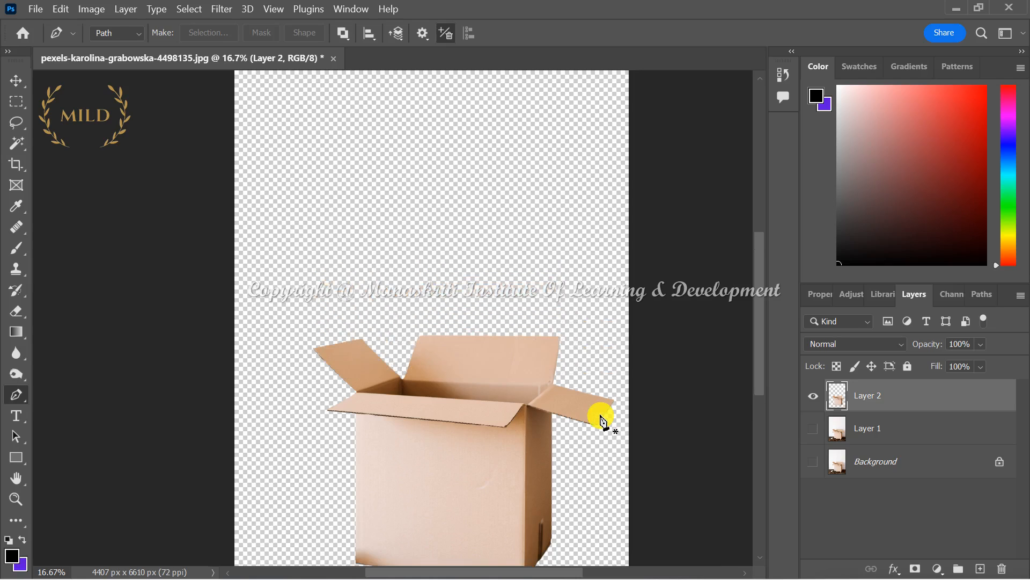
{"action": "scroll", "coordinate": [602, 421], "scroll_direction": "down", "scroll_amount": 2}
{"action": "scroll", "coordinate": [602, 421], "scroll_direction": "down", "scroll_amount": 3}
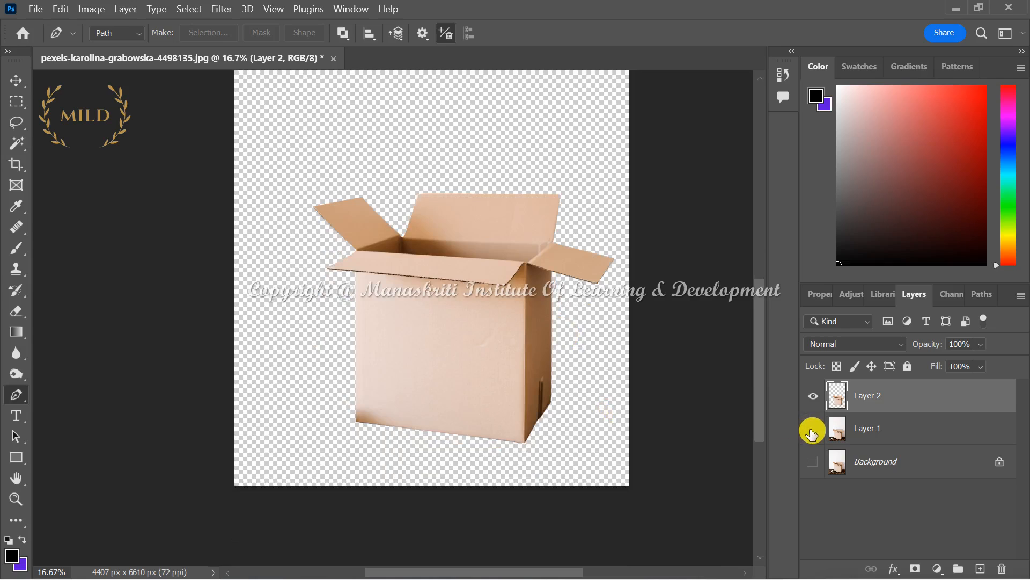
{"action": "left_click", "coordinate": [862, 437]}
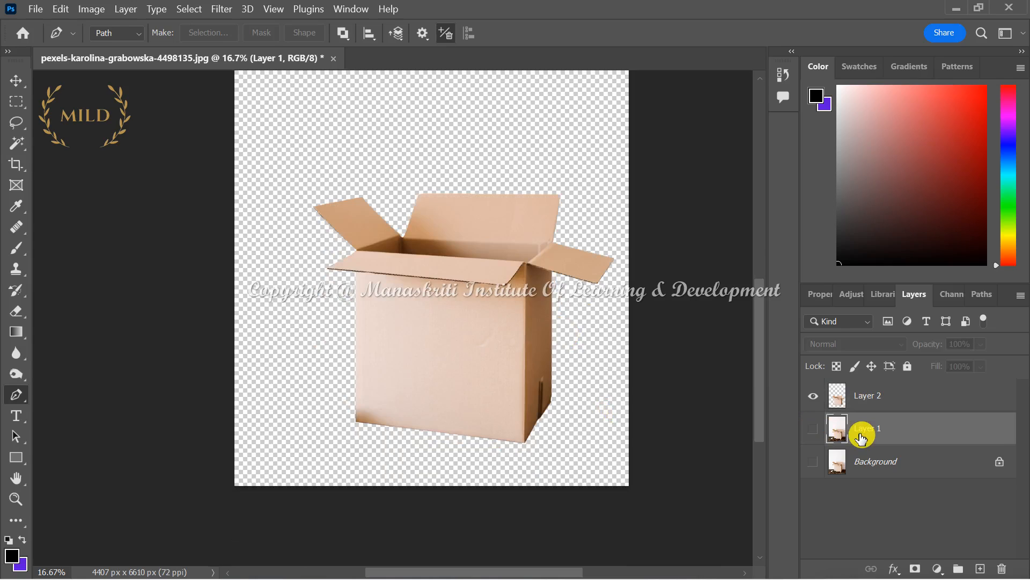
{"action": "left_click", "coordinate": [980, 570]}
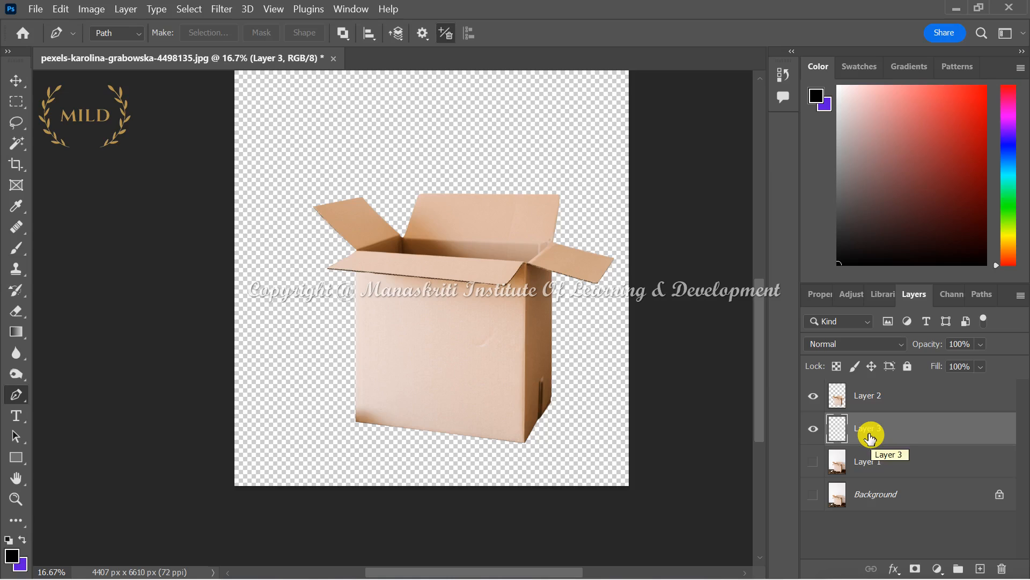
{"action": "left_click", "coordinate": [810, 396]}
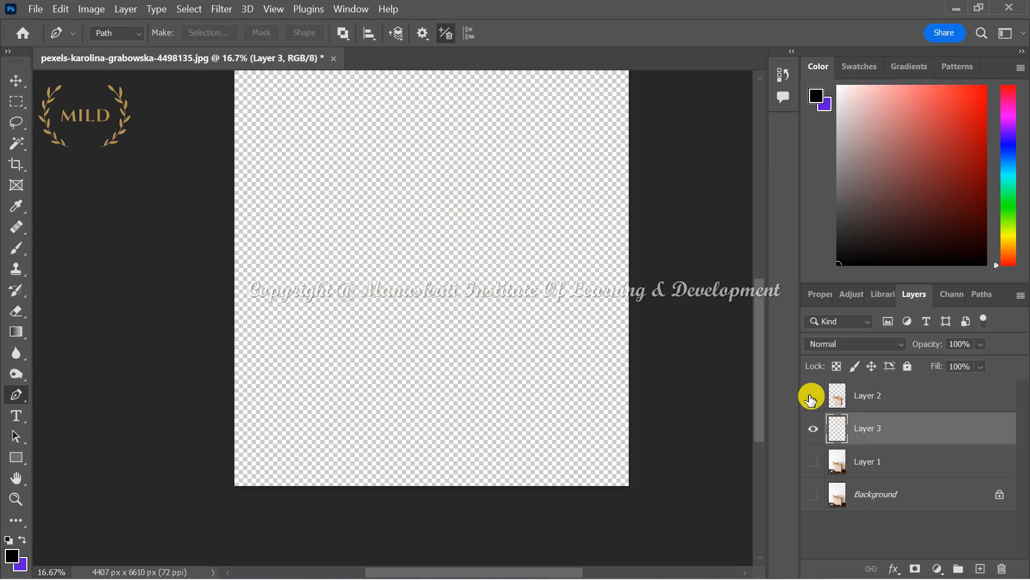
{"action": "left_click", "coordinate": [810, 397]}
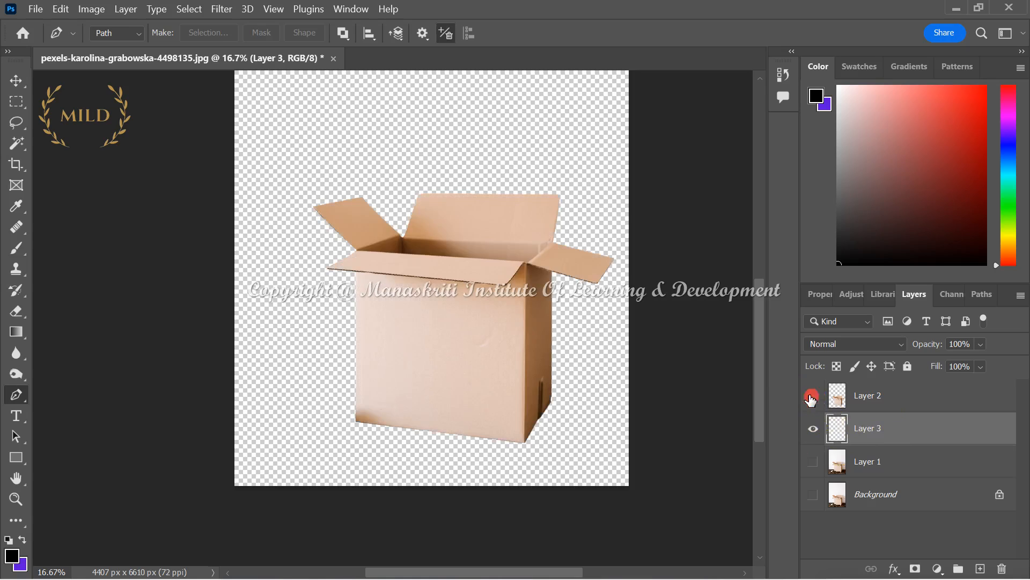
{"action": "left_click", "coordinate": [811, 397]}
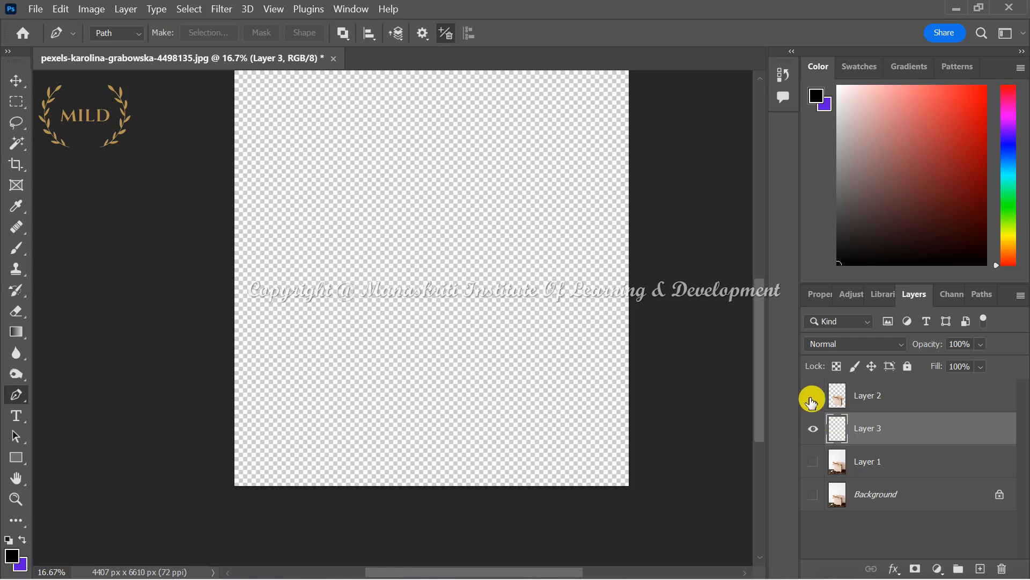
{"action": "left_click", "coordinate": [811, 397]}
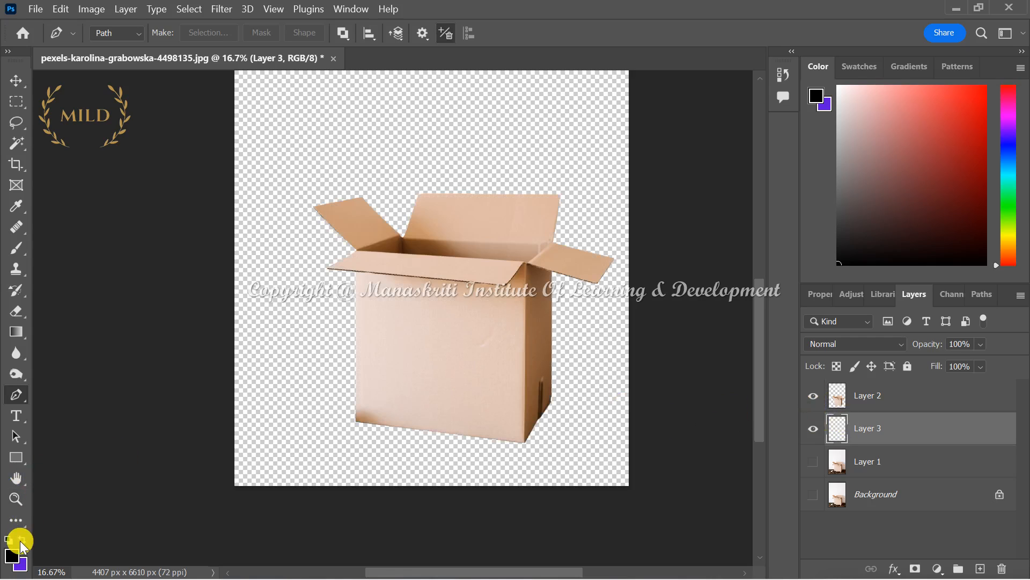
Step: Set the background color to crimson #b12949 and fill the empty layer beneath the box with it
{"action": "left_click", "coordinate": [21, 563]}
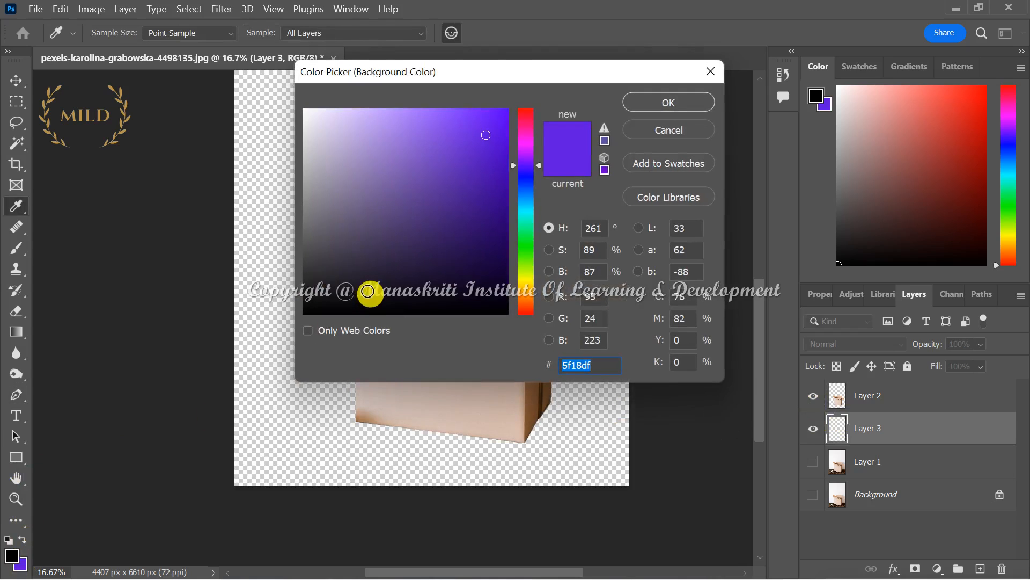
{"action": "left_click", "coordinate": [523, 124]}
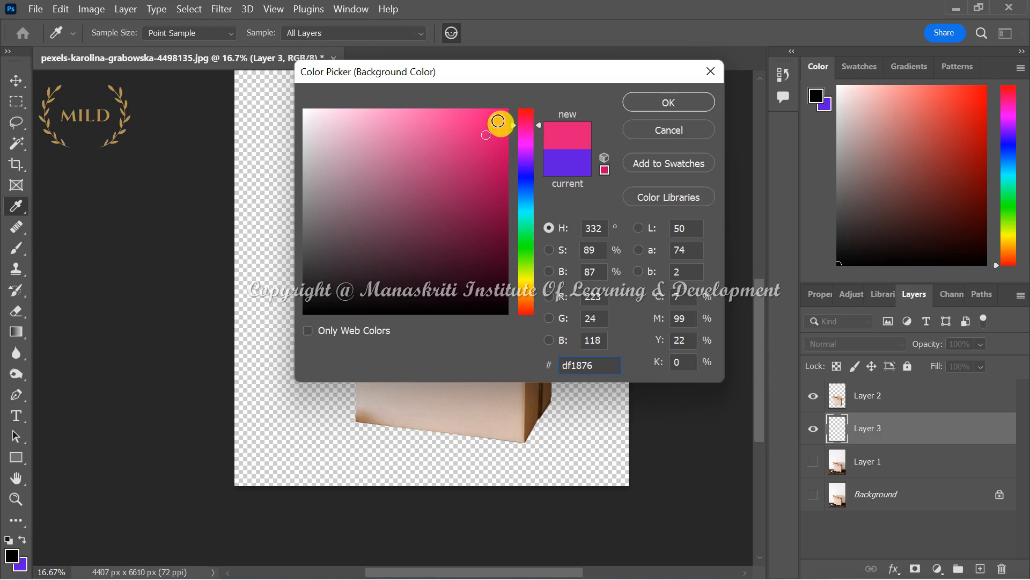
{"action": "left_click_drag", "start_coordinate": [531, 123], "coordinate": [529, 116]}
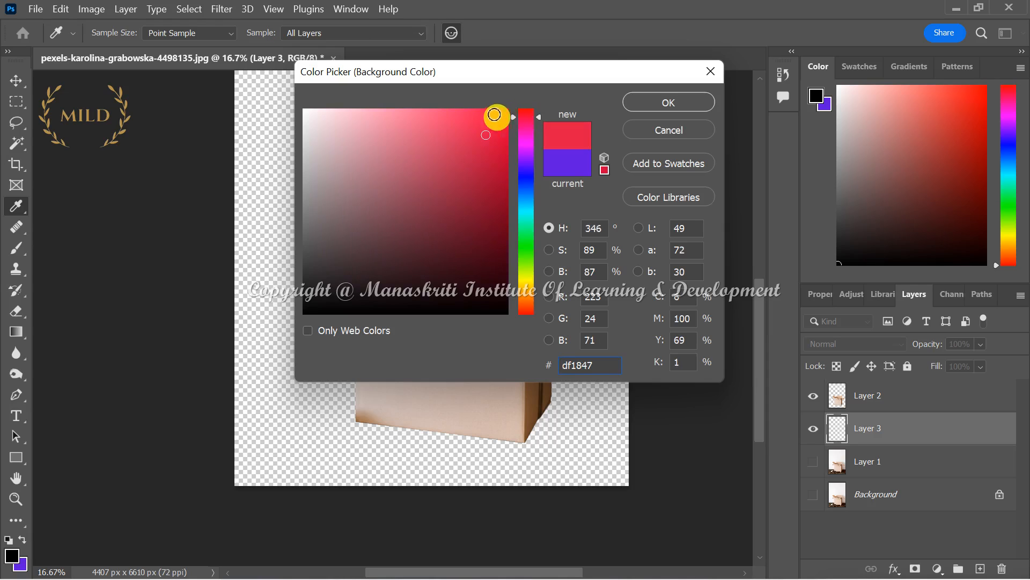
{"action": "left_click", "coordinate": [458, 169]}
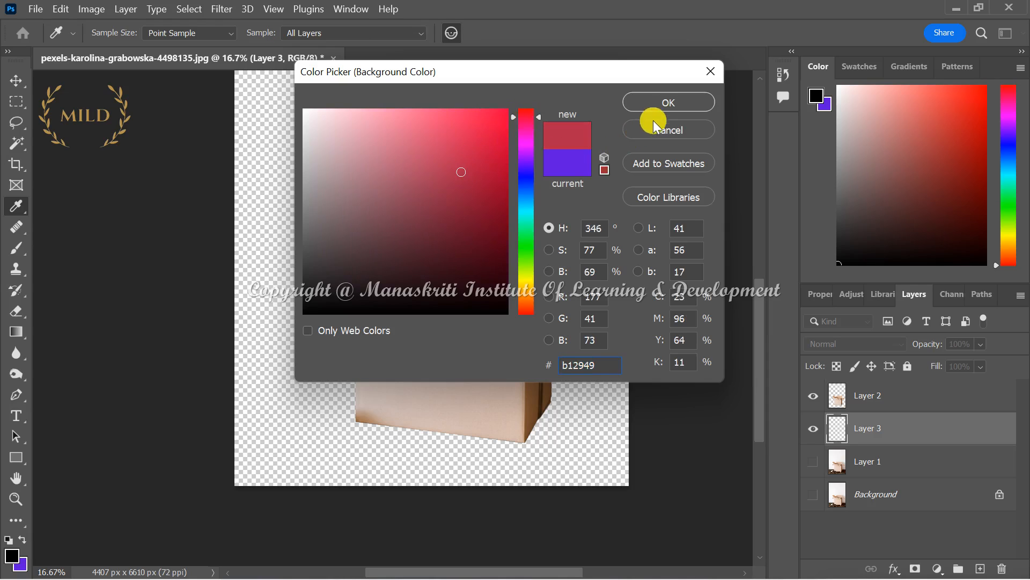
{"action": "left_click", "coordinate": [667, 106]}
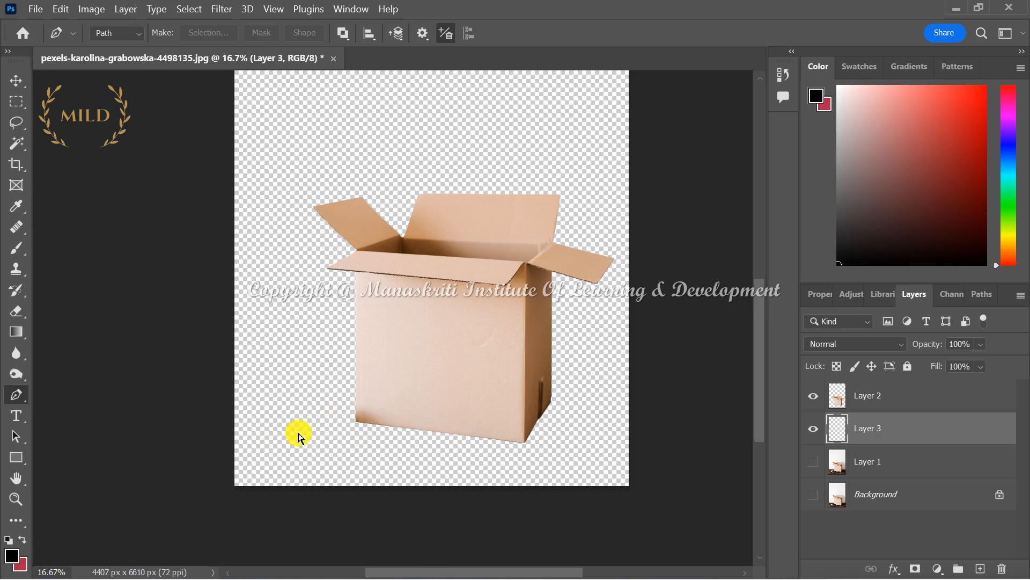
{"action": "key", "text": "ctrl+BackSpace"}
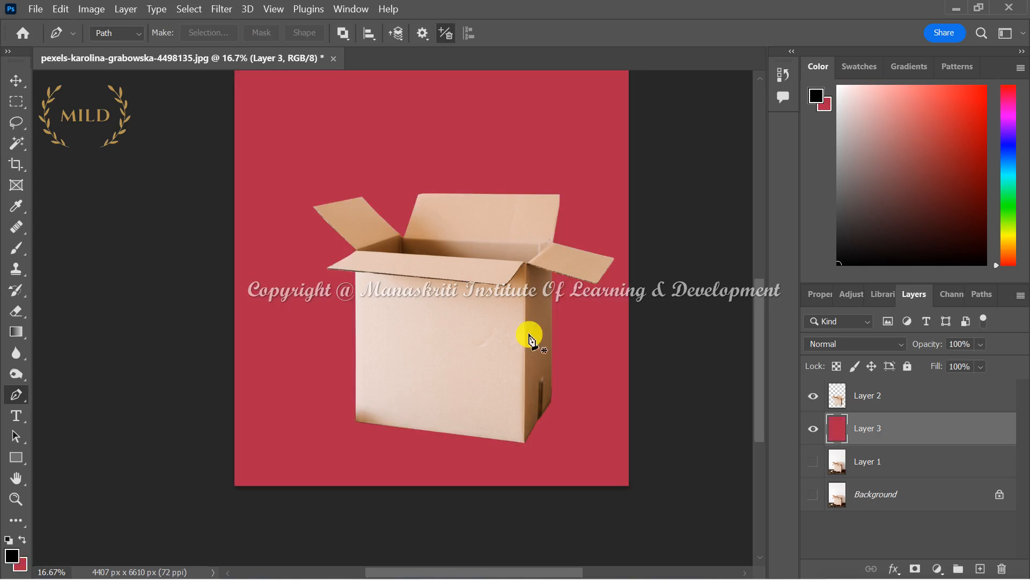
Step: Examine the box's cut-out edges against the crimson fill and transparency by switching Layer 3 off and on
{"action": "scroll", "coordinate": [555, 295], "scroll_direction": "up", "scroll_amount": 3}
{"action": "scroll", "coordinate": [555, 294], "scroll_direction": "down", "scroll_amount": 2}
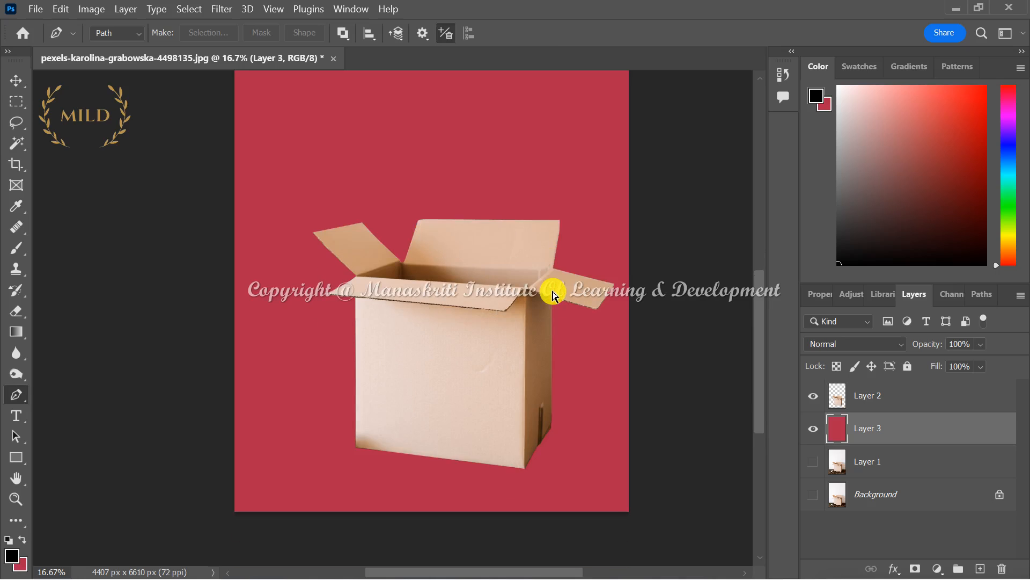
{"action": "left_click", "coordinate": [551, 289]}
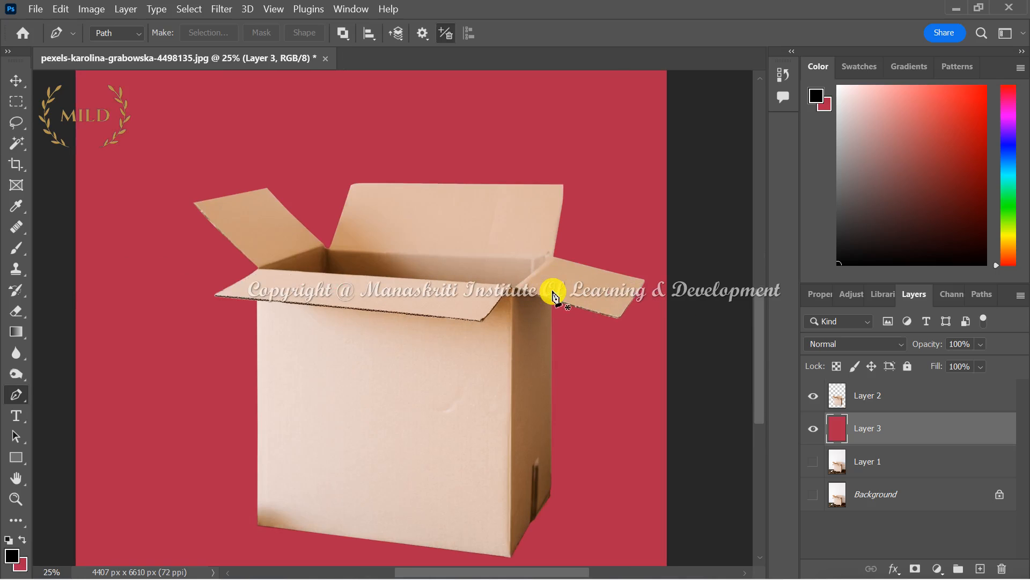
{"action": "left_click", "coordinate": [811, 435]}
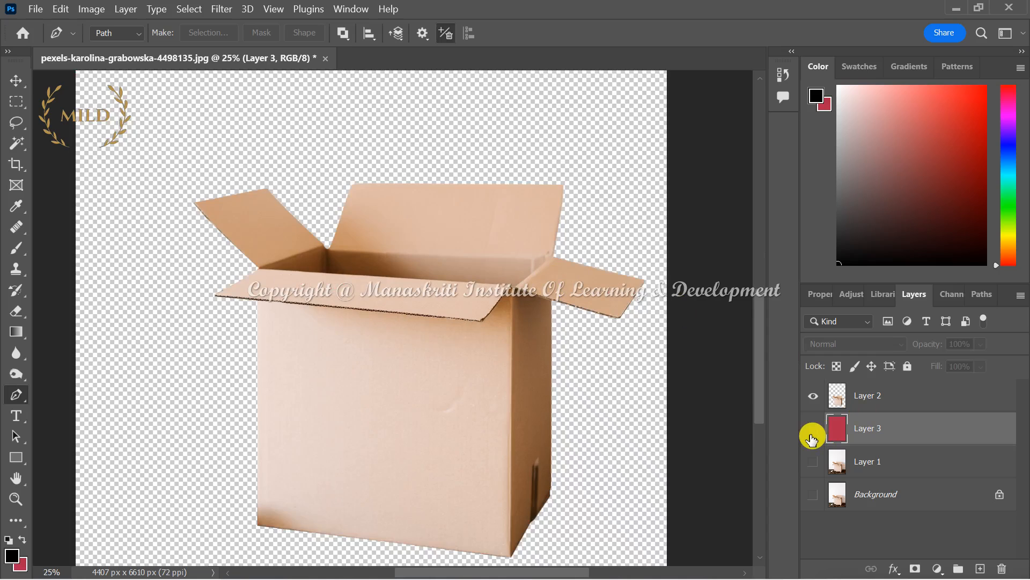
{"action": "left_click", "coordinate": [812, 429]}
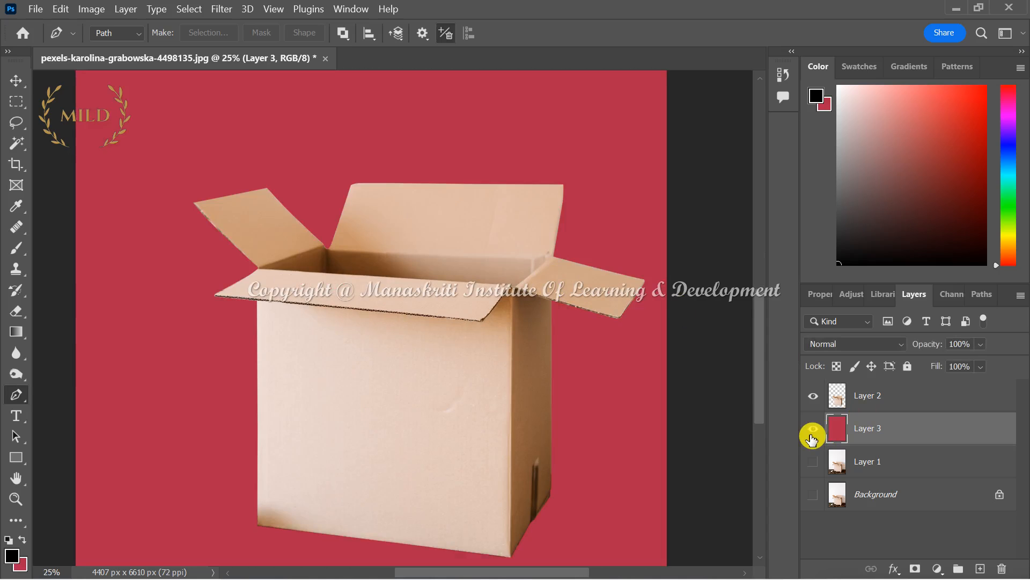
{"action": "left_click", "coordinate": [813, 432]}
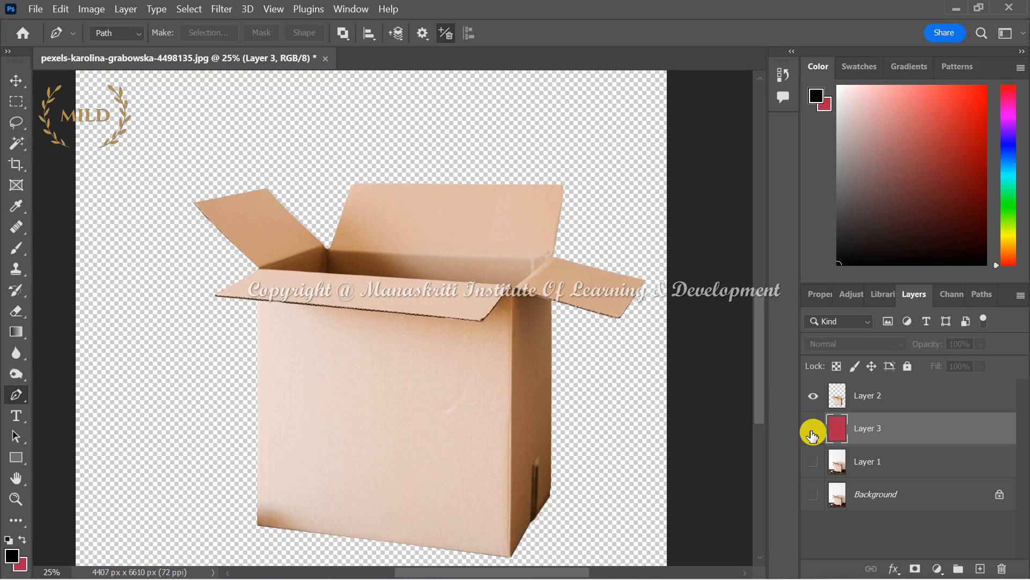
{"action": "left_click", "coordinate": [813, 432]}
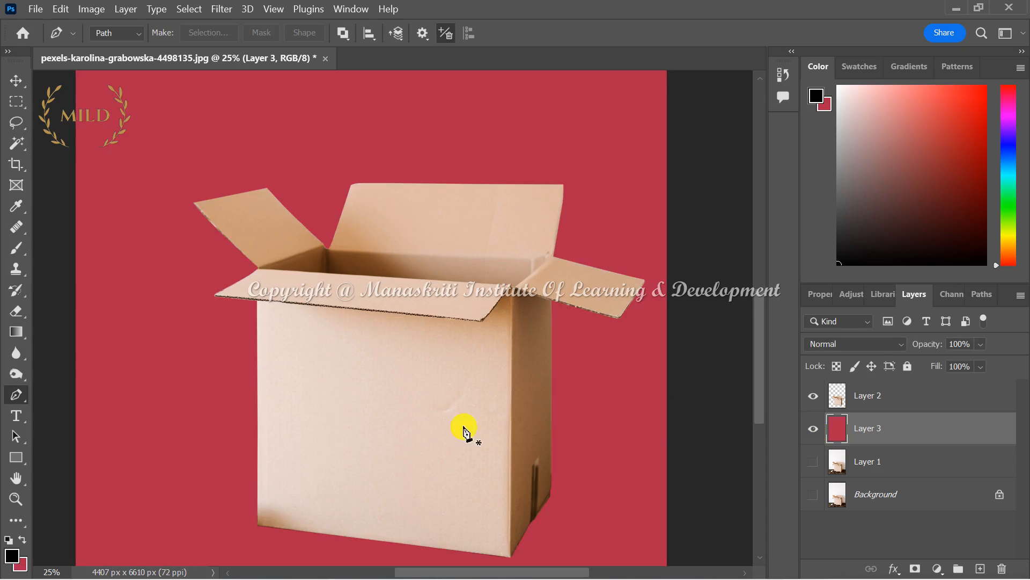
Step: Set the background color to yellow #ebed1c and refill Layer 3 beneath the cut-out box with it
{"action": "left_click", "coordinate": [20, 565]}
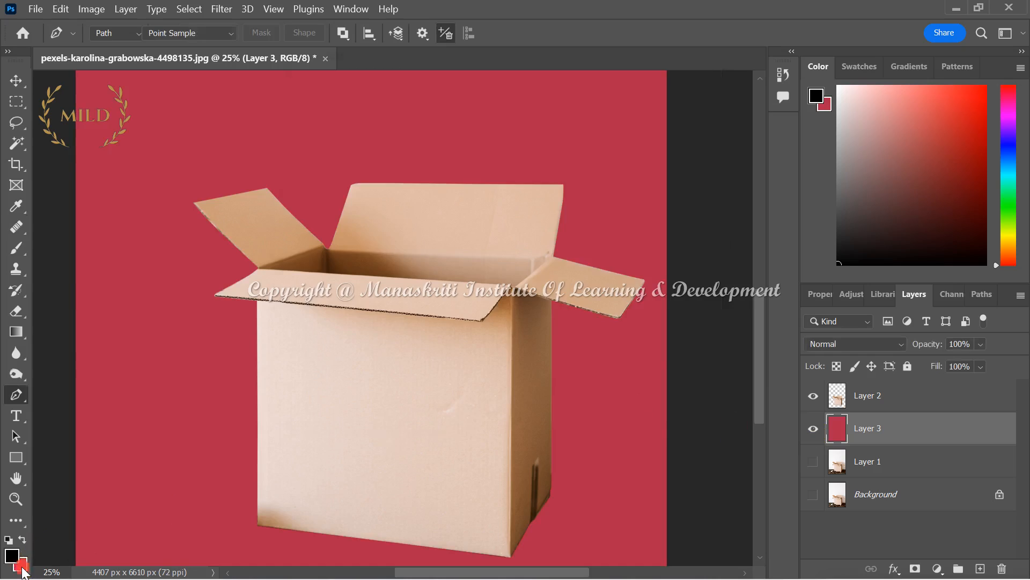
{"action": "left_click", "coordinate": [526, 279]}
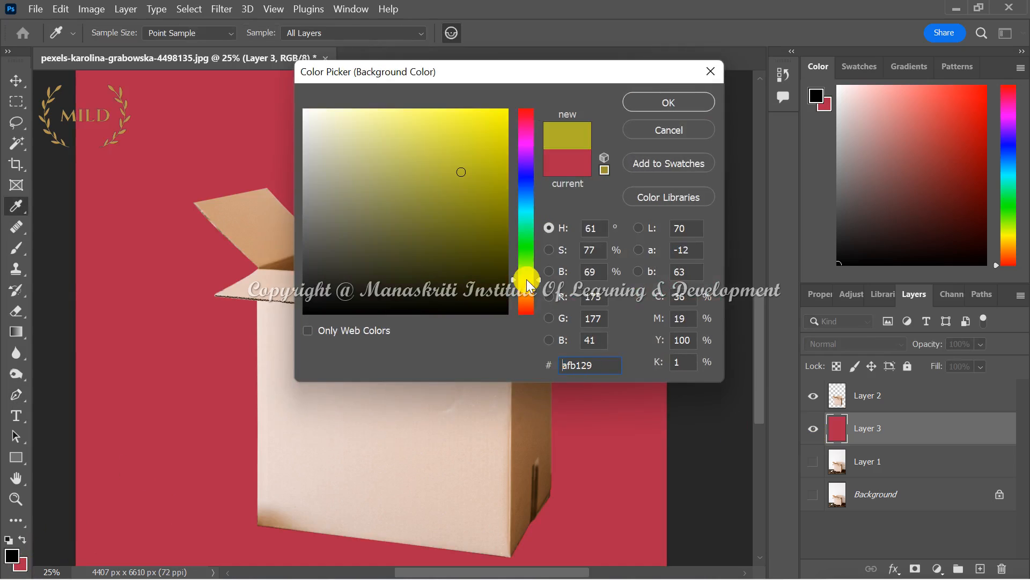
{"action": "left_click", "coordinate": [483, 145]}
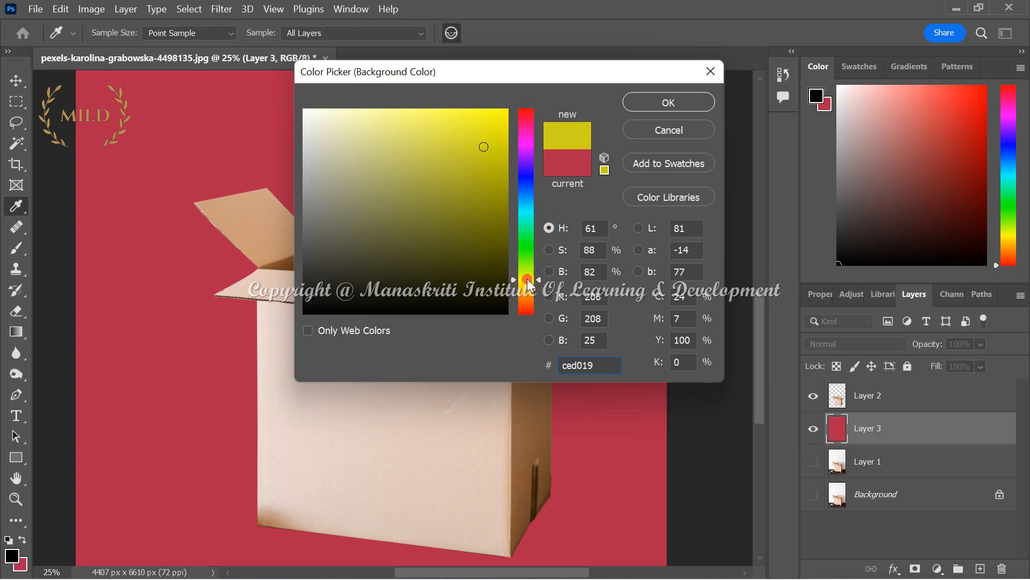
{"action": "key", "text": "ctrl+a"}
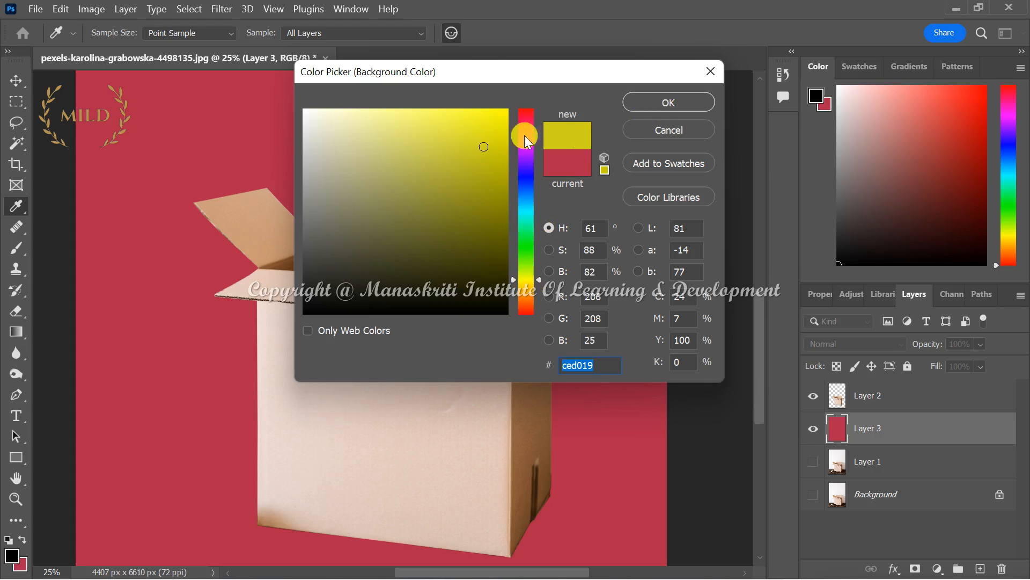
{"action": "left_click", "coordinate": [484, 124]}
{"action": "left_click", "coordinate": [643, 104]}
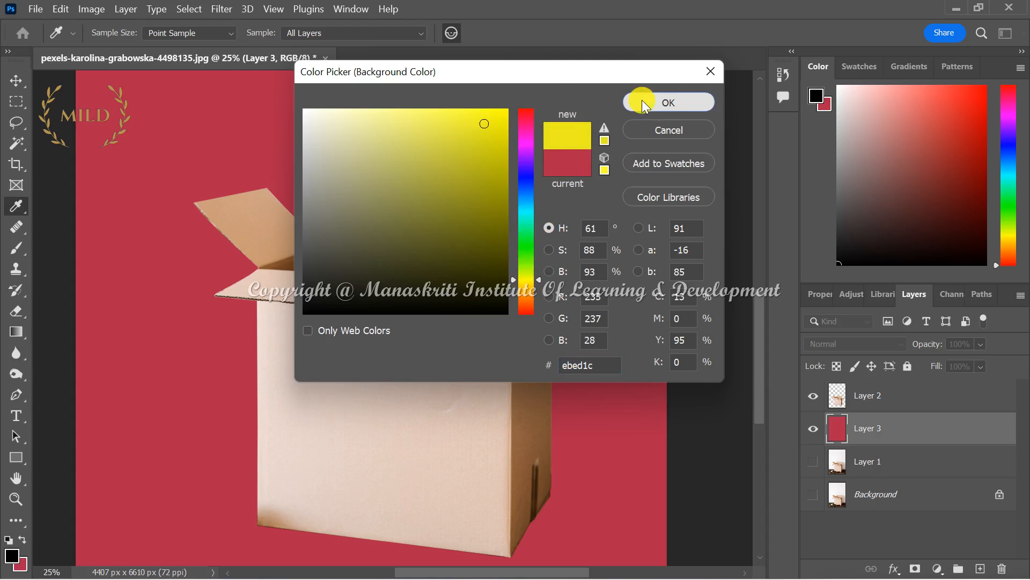
{"action": "key", "text": "p"}
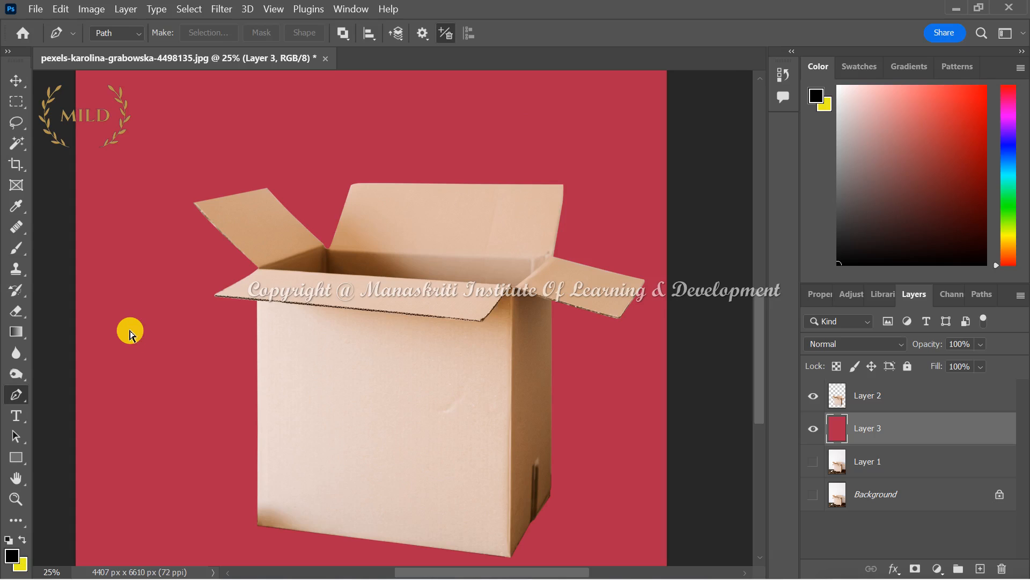
{"action": "key", "text": "ctrl+BackSpace"}
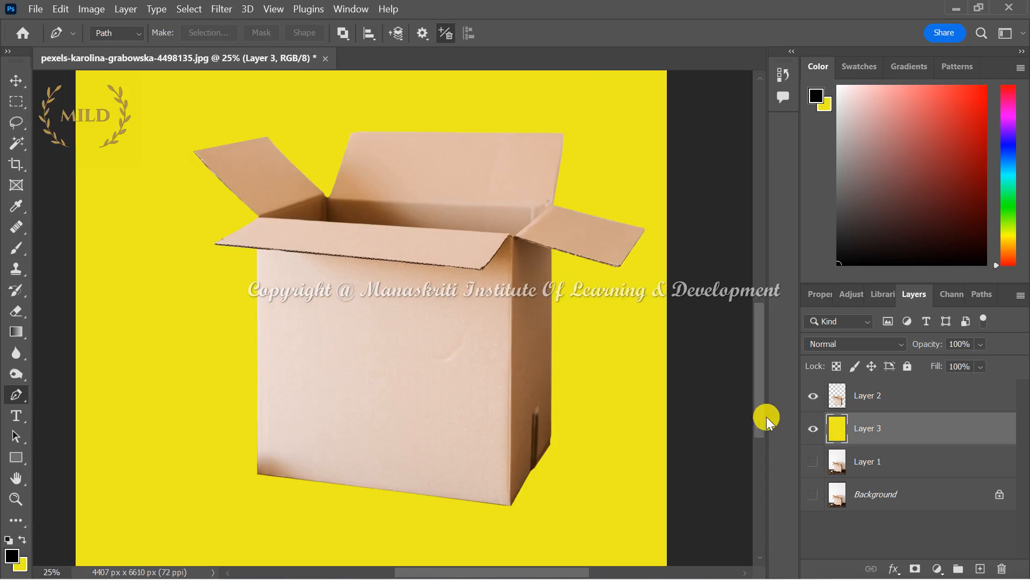
Step: Hide Layer 2 and Layer 3 and show Layer 1 with the original photo
{"action": "left_click_drag", "start_coordinate": [813, 396], "coordinate": [815, 428]}
{"action": "left_click", "coordinate": [813, 460]}
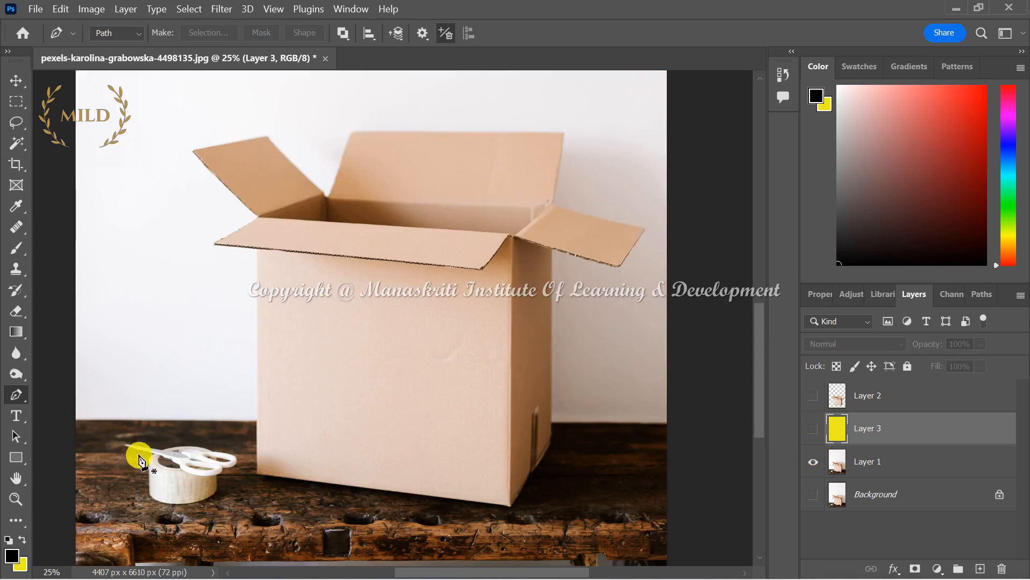
Step: Start a Pen path below the scissor blade at the tape roll's edge and trace around the blade tip back to the roll's upper rim
{"action": "left_click", "coordinate": [179, 471], "text": "ctrl"}
{"action": "left_click", "coordinate": [180, 471], "text": "ctrl"}
{"action": "left_click", "coordinate": [180, 471], "text": "ctrl"}
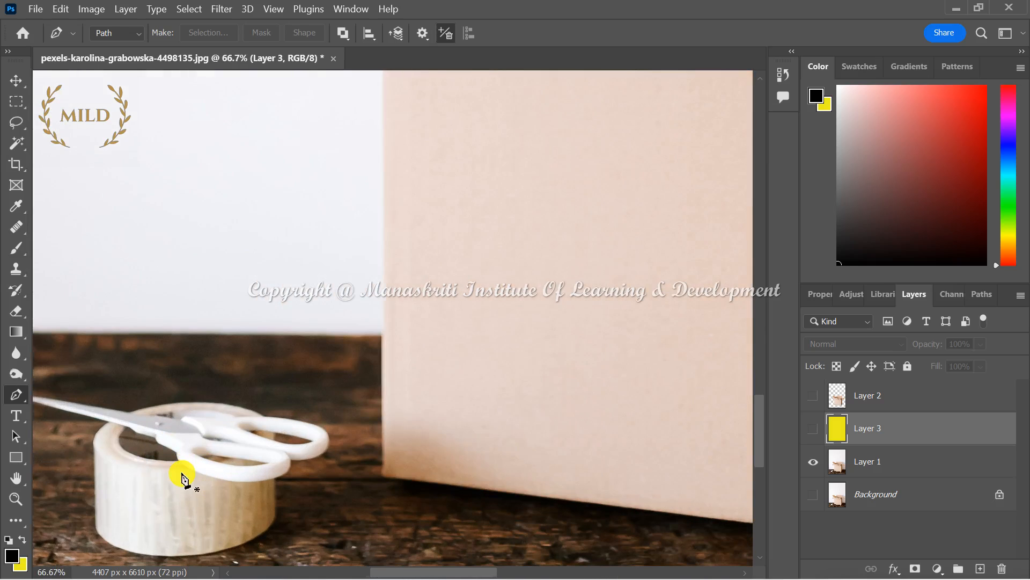
{"action": "scroll", "coordinate": [182, 477], "scroll_direction": "left", "scroll_amount": 3}
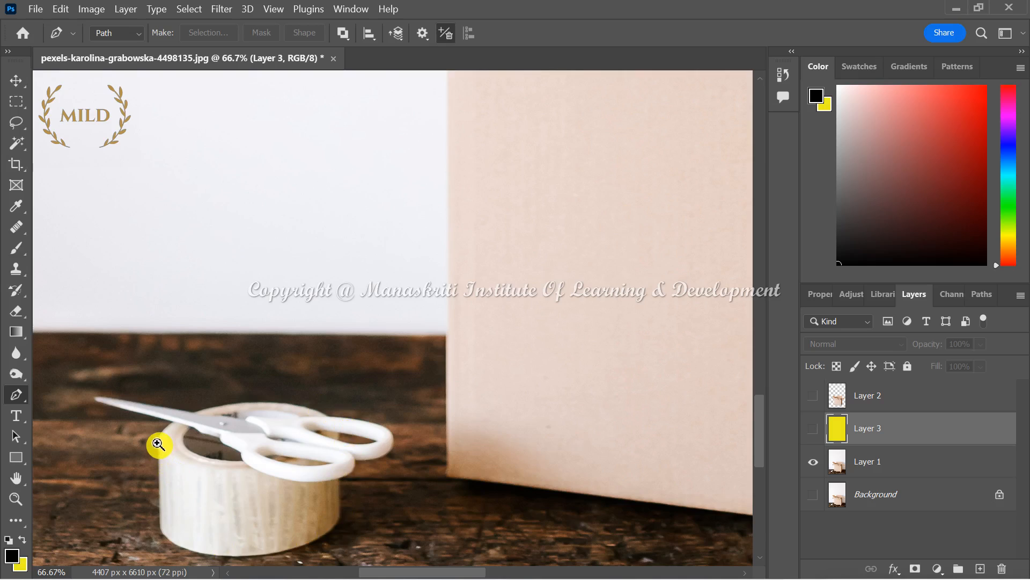
{"action": "left_click", "coordinate": [159, 444], "text": "ctrl"}
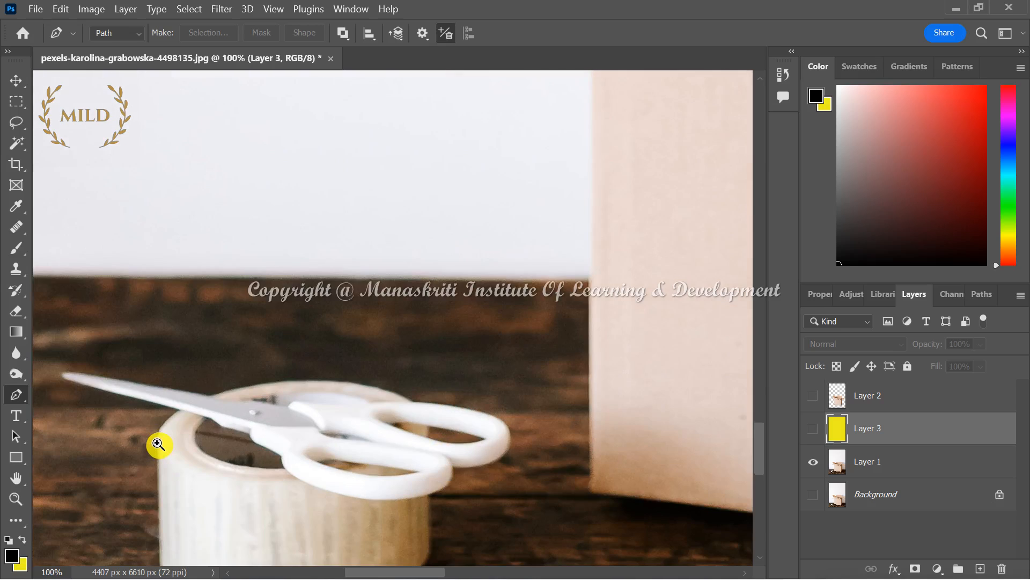
{"action": "scroll", "coordinate": [159, 451], "scroll_direction": "down", "scroll_amount": 2}
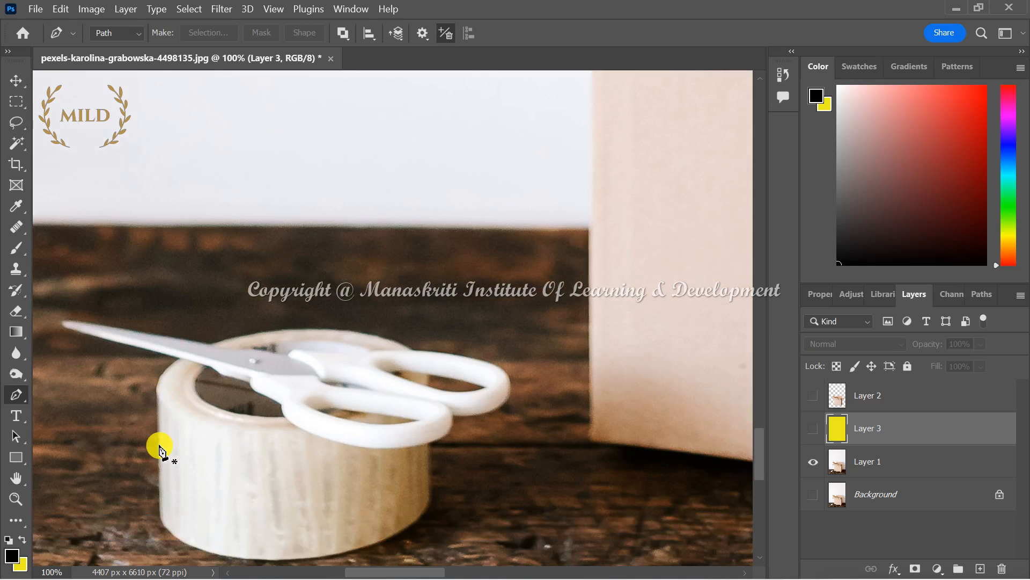
{"action": "scroll", "coordinate": [159, 451], "scroll_direction": "right", "scroll_amount": 2}
{"action": "scroll", "coordinate": [160, 451], "scroll_direction": "left", "scroll_amount": 4}
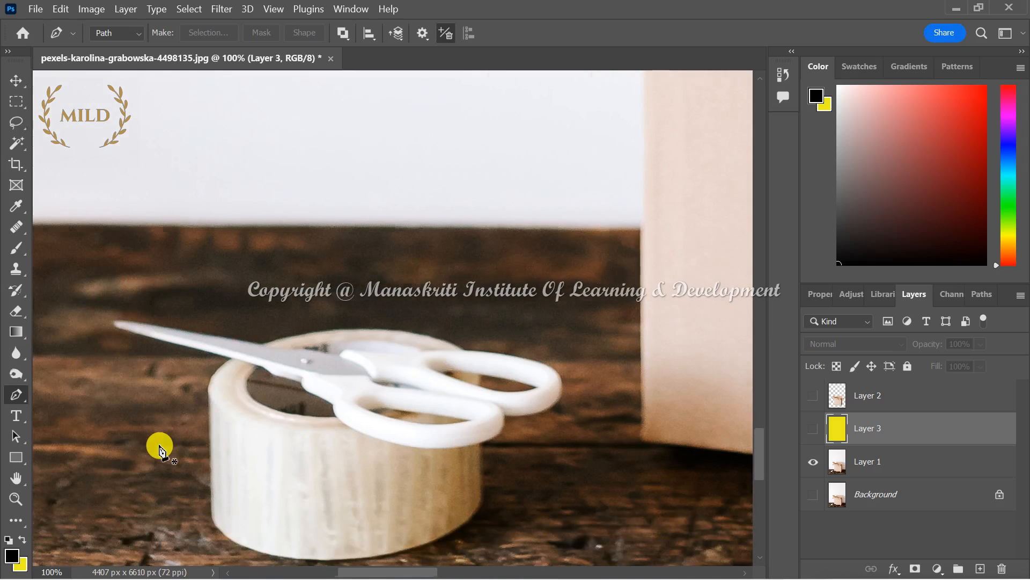
{"action": "scroll", "coordinate": [159, 451], "scroll_direction": "left", "scroll_amount": 2}
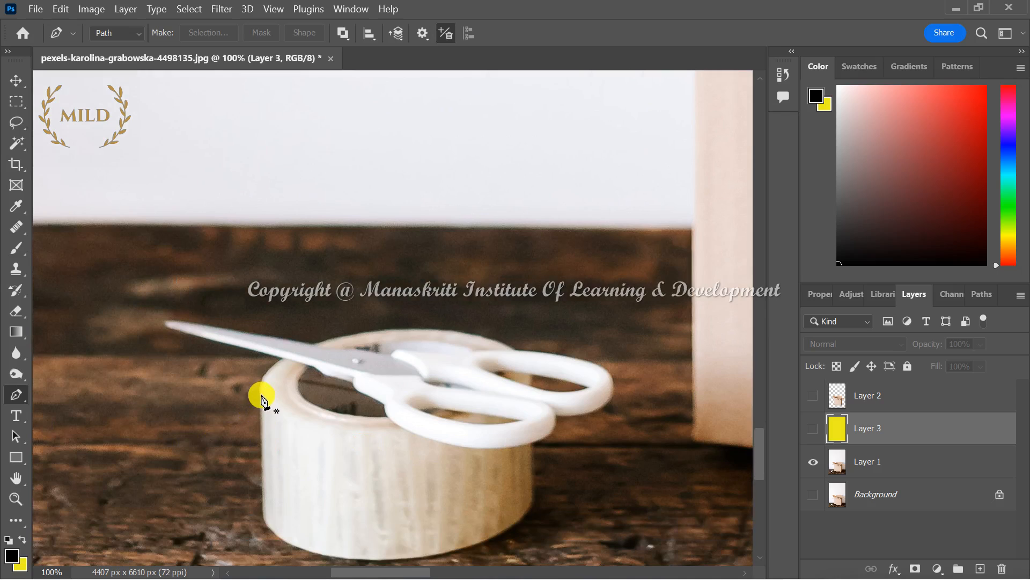
{"action": "left_click", "coordinate": [282, 357]}
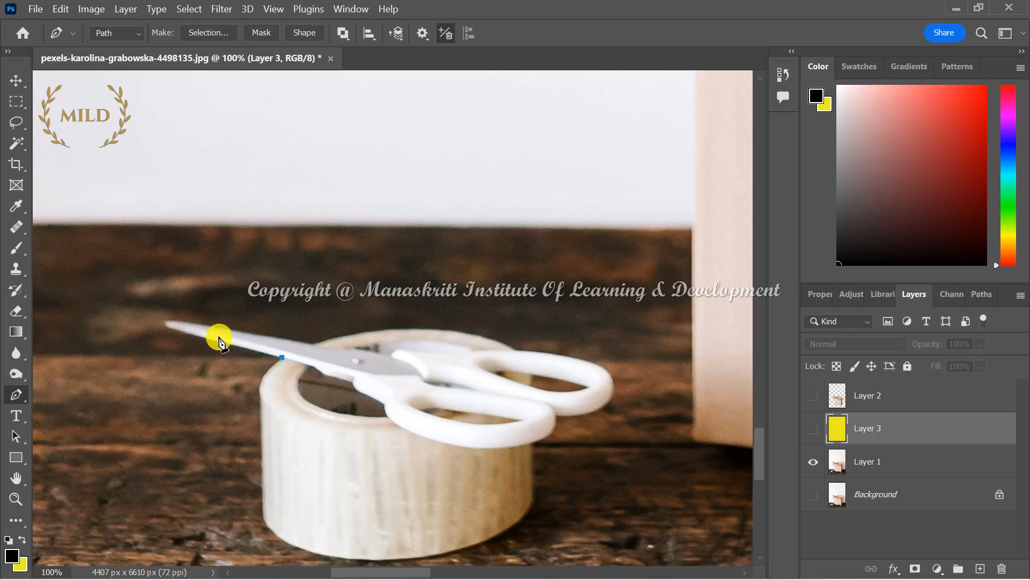
{"action": "left_click", "coordinate": [168, 331]}
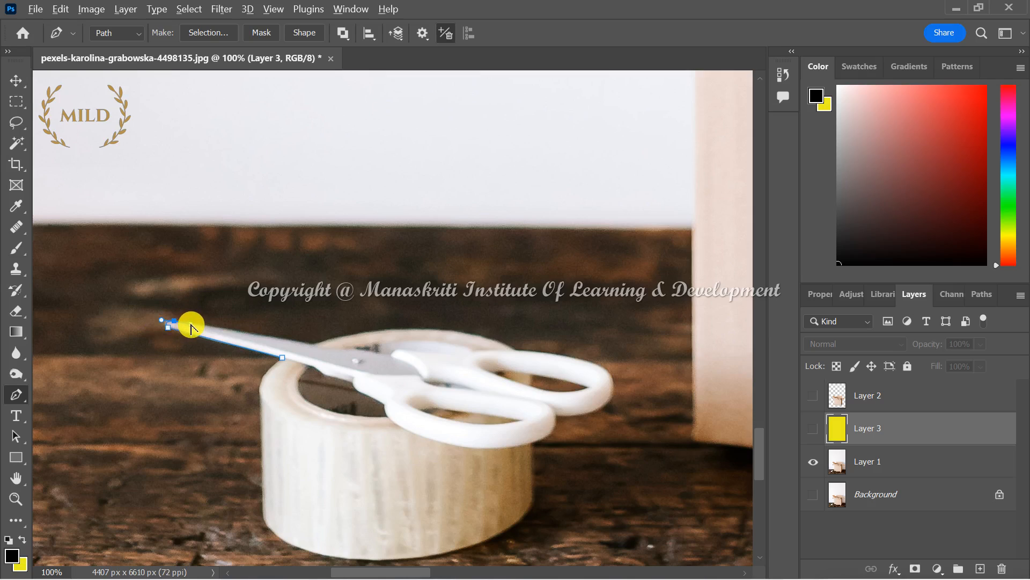
{"action": "left_click_drag", "start_coordinate": [191, 326], "coordinate": [309, 348]}
{"action": "key", "text": "alt"}
{"action": "key", "text": "alt"}
{"action": "left_click_drag", "start_coordinate": [190, 325], "coordinate": [218, 321]}
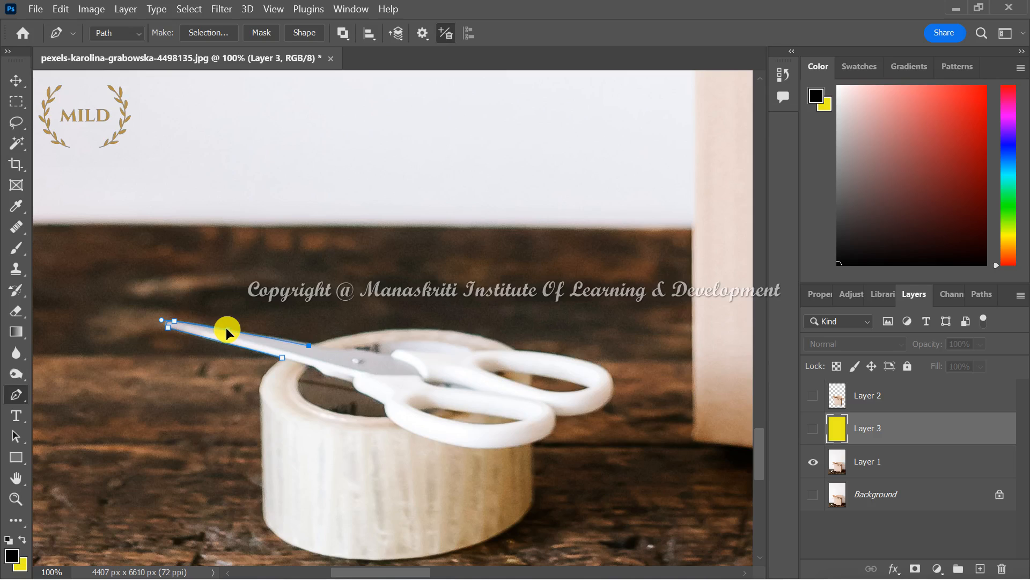
Step: Continue the path with curved segments along the tape roll's rear rim to the far scissor handle, adjusting the anchors and handles to fit
{"action": "left_click", "coordinate": [310, 345]}
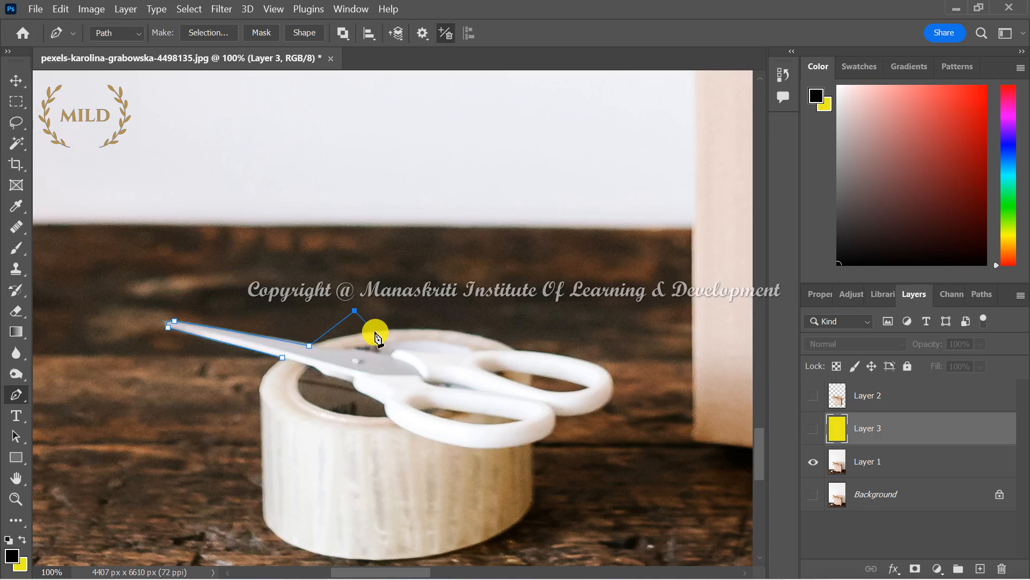
{"action": "key", "text": "ctrl+z"}
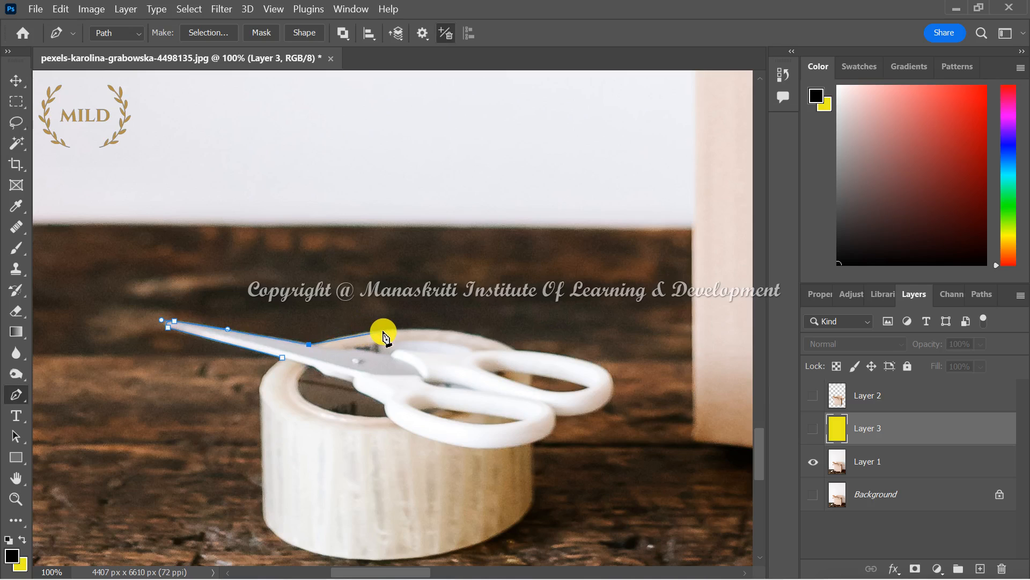
{"action": "left_click", "coordinate": [383, 332]}
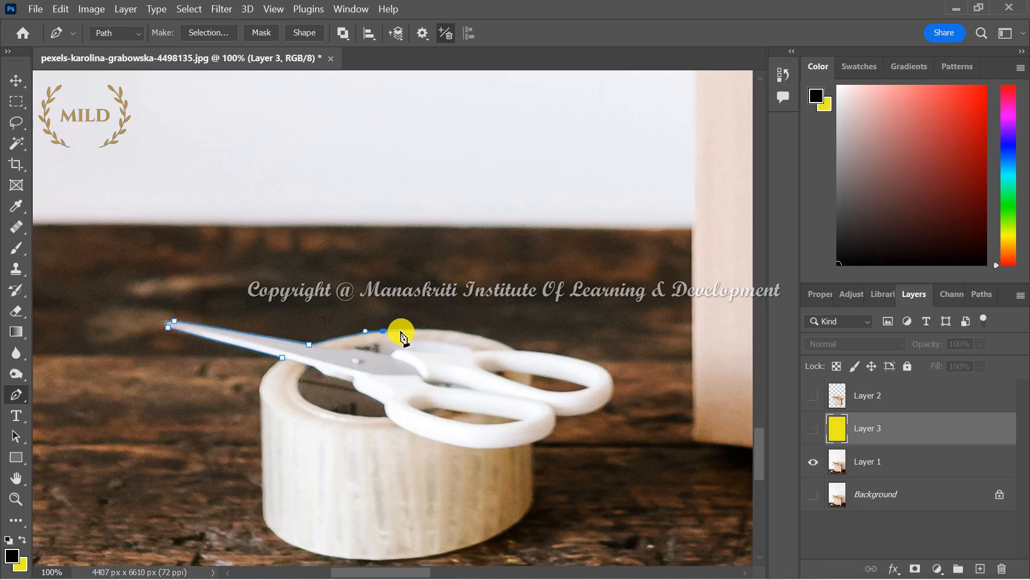
{"action": "key", "text": "Up"}
{"action": "key", "text": "Up"}
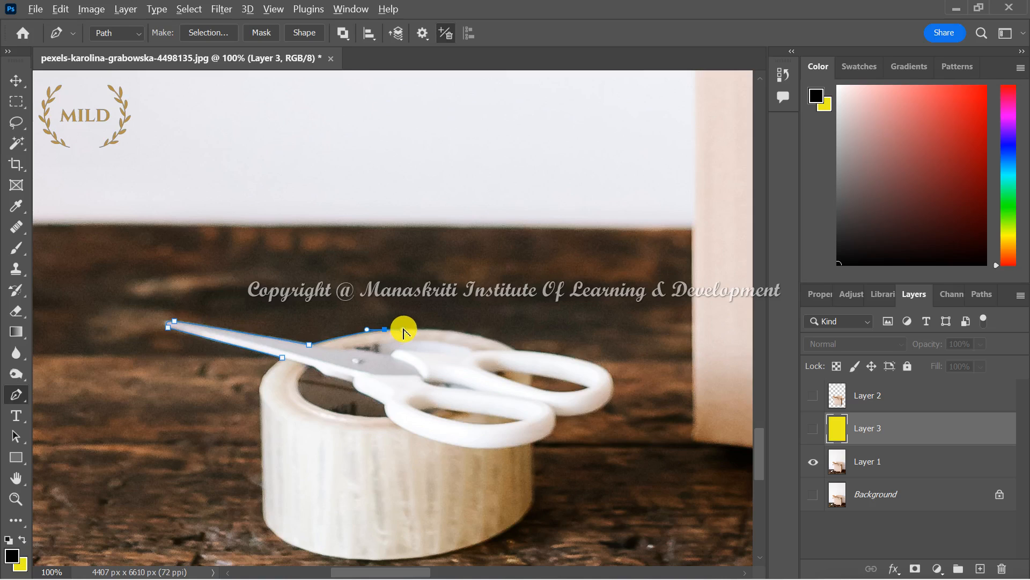
{"action": "left_click_drag", "start_coordinate": [403, 330], "coordinate": [412, 329]}
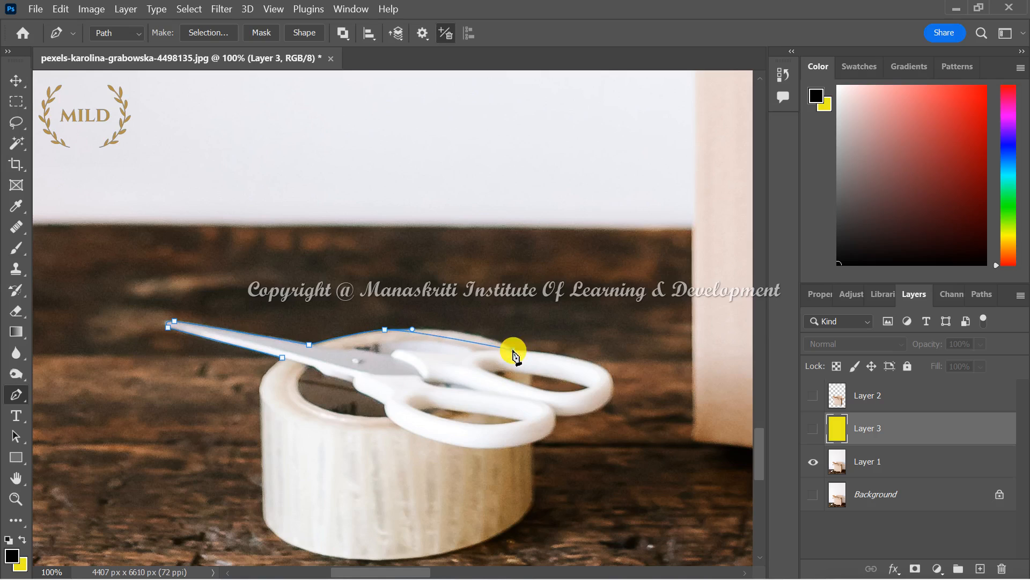
{"action": "left_click_drag", "start_coordinate": [513, 350], "coordinate": [558, 379]}
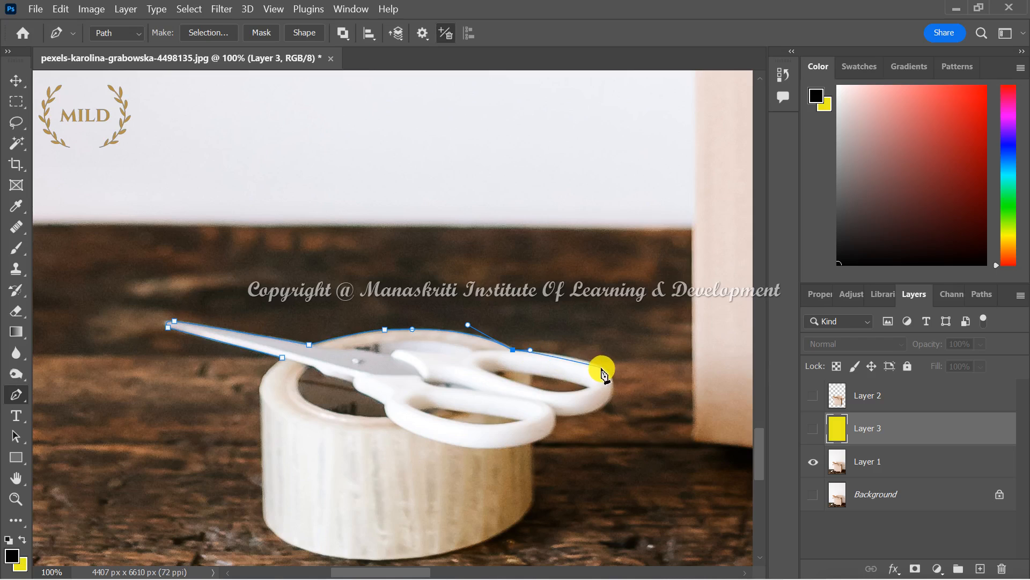
Step: Trace the outer curves of both scissor handles down to where the near handle meets the tape roll's right side
{"action": "left_click_drag", "start_coordinate": [602, 368], "coordinate": [620, 383]}
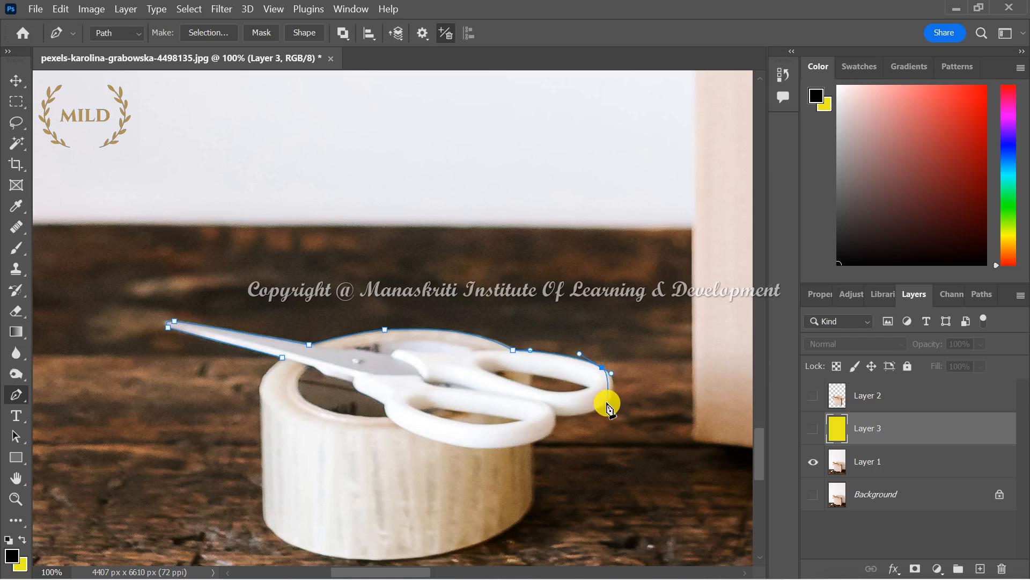
{"action": "mouse_move", "coordinate": [607, 403]}
{"action": "left_mouse_down"}
{"action": "mouse_move", "coordinate": [581, 415]}
{"action": "mouse_move", "coordinate": [593, 411]}
{"action": "left_mouse_up"}
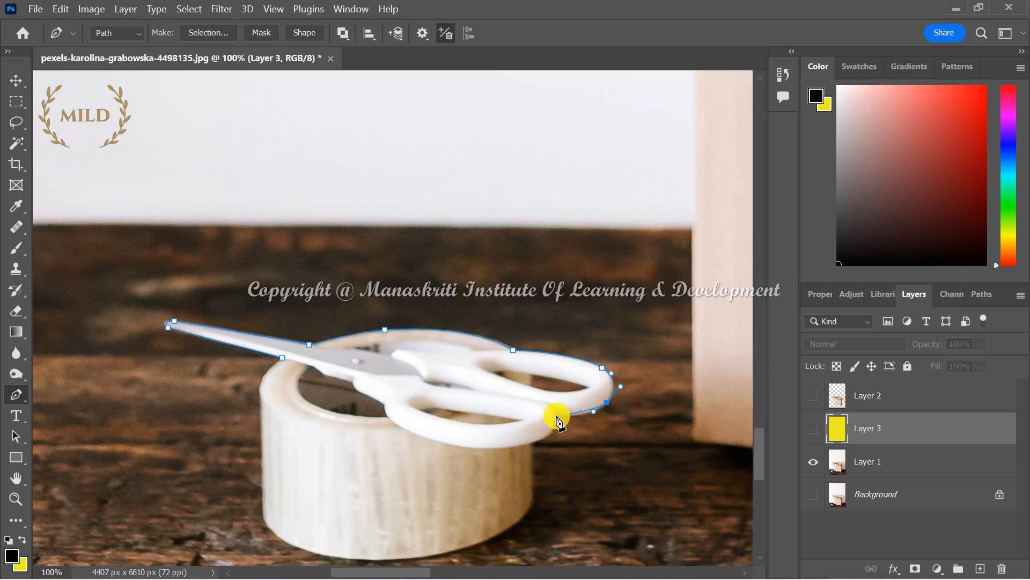
{"action": "left_click_drag", "start_coordinate": [556, 415], "coordinate": [526, 416]}
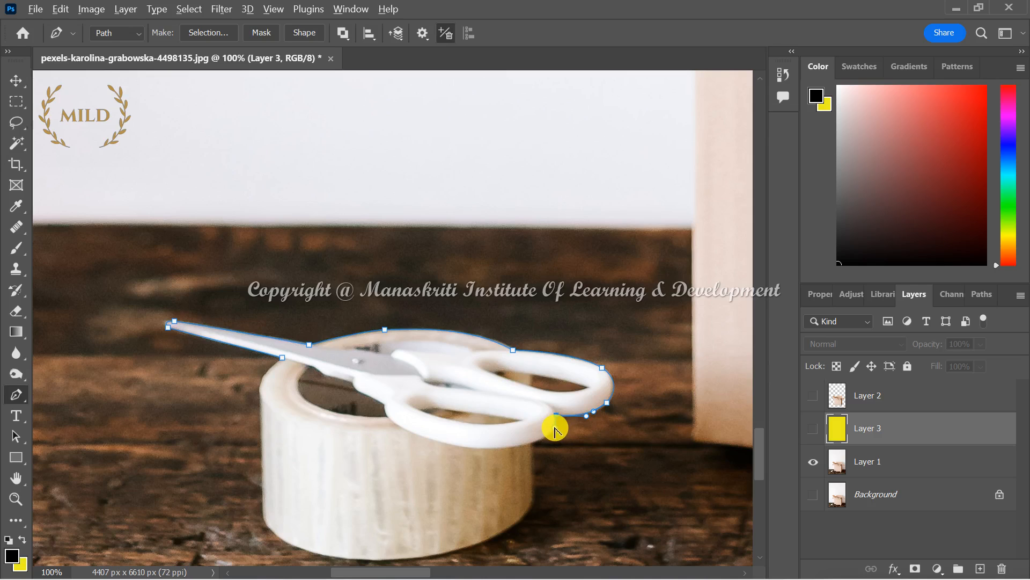
{"action": "left_click", "coordinate": [555, 417]}
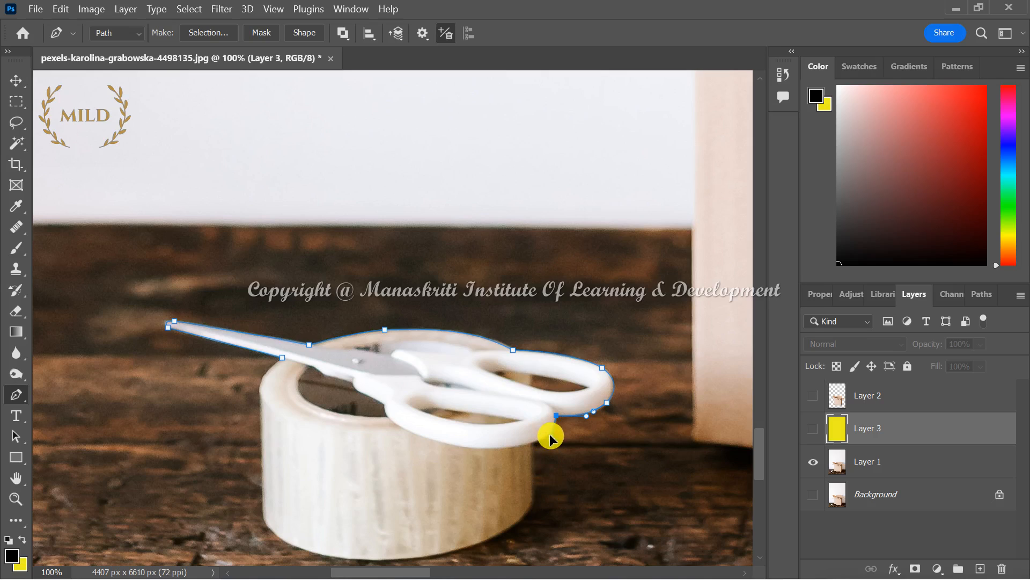
{"action": "left_click_drag", "start_coordinate": [543, 445], "coordinate": [533, 449]}
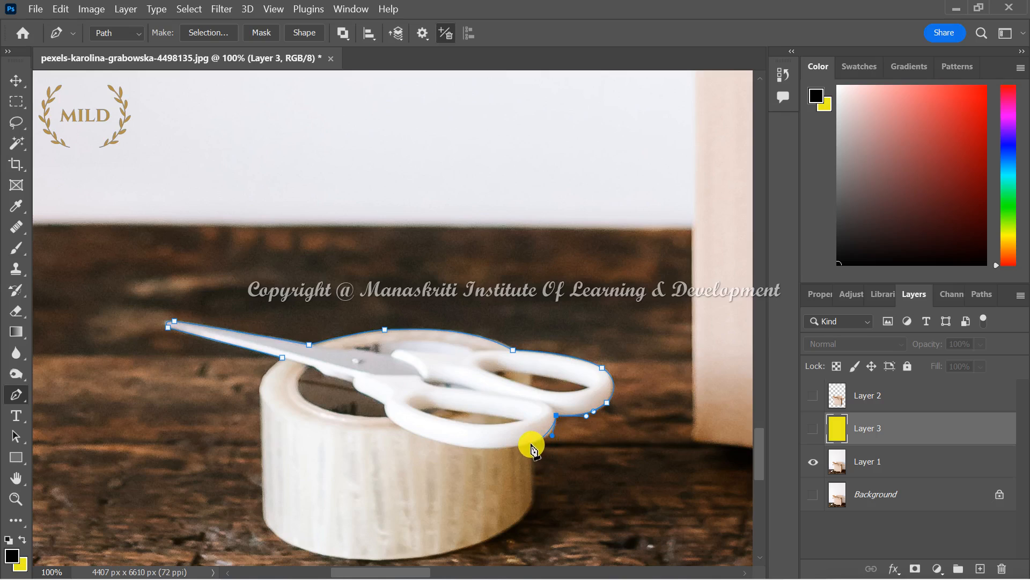
{"action": "left_click", "coordinate": [530, 444]}
{"action": "left_click_drag", "start_coordinate": [516, 449], "coordinate": [513, 450]}
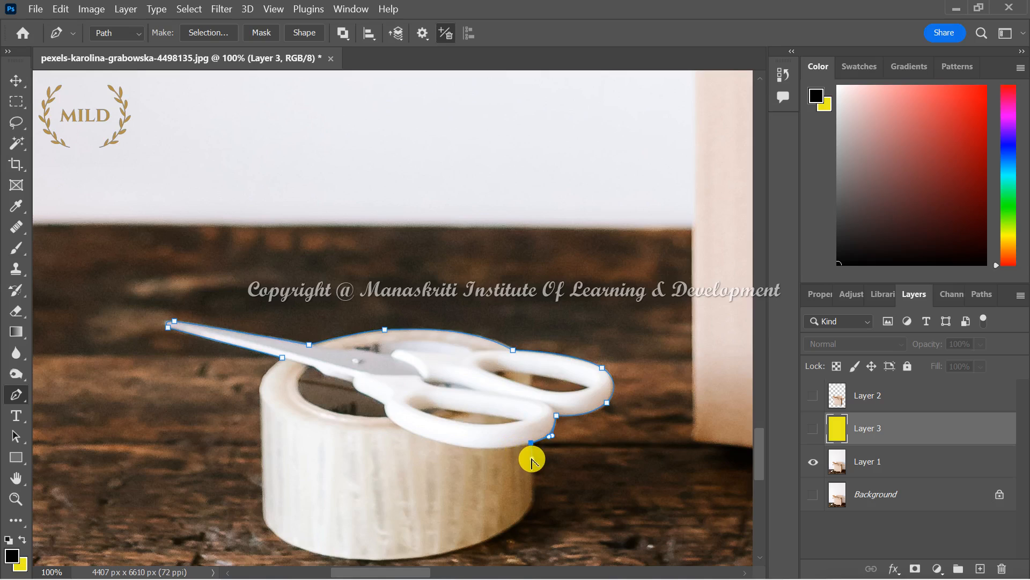
Step: Continue the path down the tape roll's right side and curve it around the lower-right edge of its base
{"action": "left_click_drag", "start_coordinate": [532, 459], "coordinate": [532, 501]}
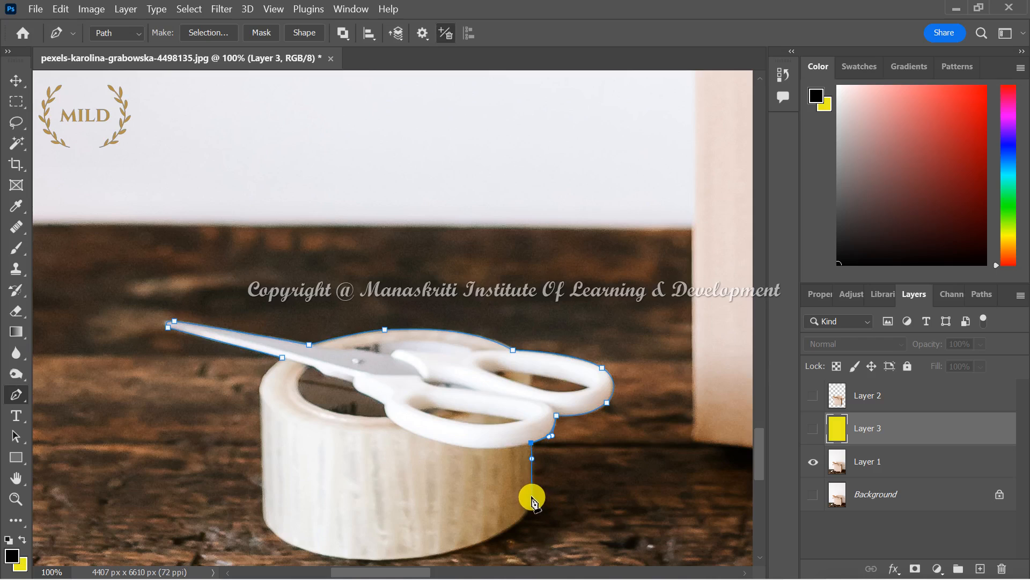
{"action": "left_click", "coordinate": [533, 497]}
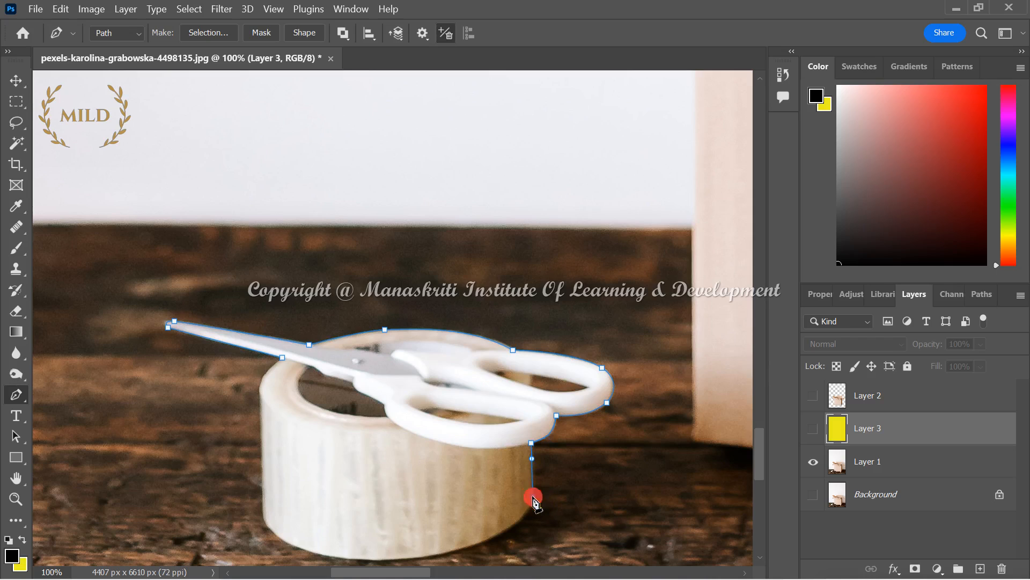
{"action": "left_click", "coordinate": [502, 534]}
{"action": "left_click_drag", "start_coordinate": [503, 534], "coordinate": [468, 552]}
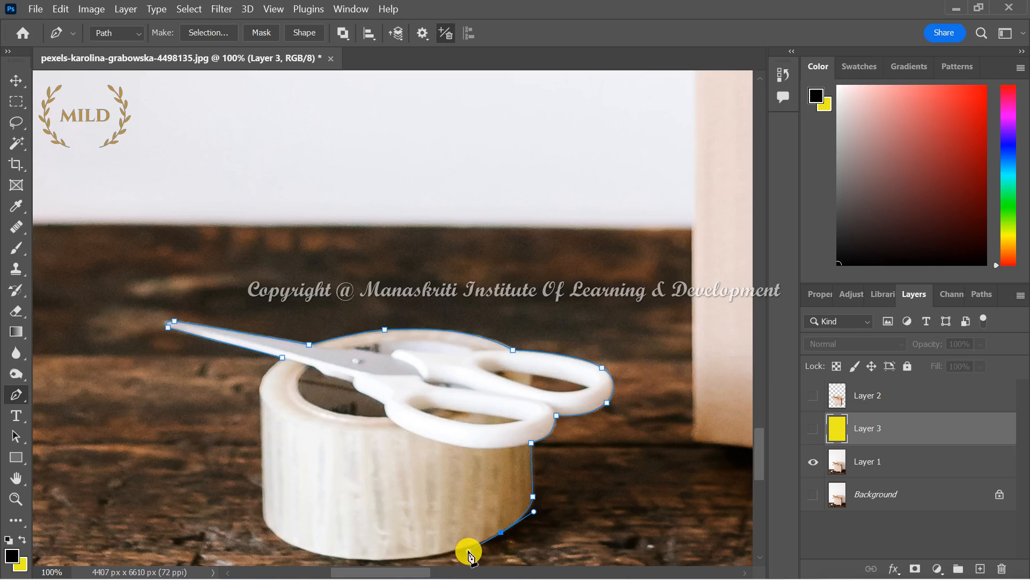
Step: Trace the tape roll's bottom edge with a curved segment, adjusting its direction handles to follow the base to the lower-left edge
{"action": "scroll", "coordinate": [469, 555], "scroll_direction": "right", "scroll_amount": 1}
{"action": "scroll", "coordinate": [469, 556], "scroll_direction": "down", "scroll_amount": 2}
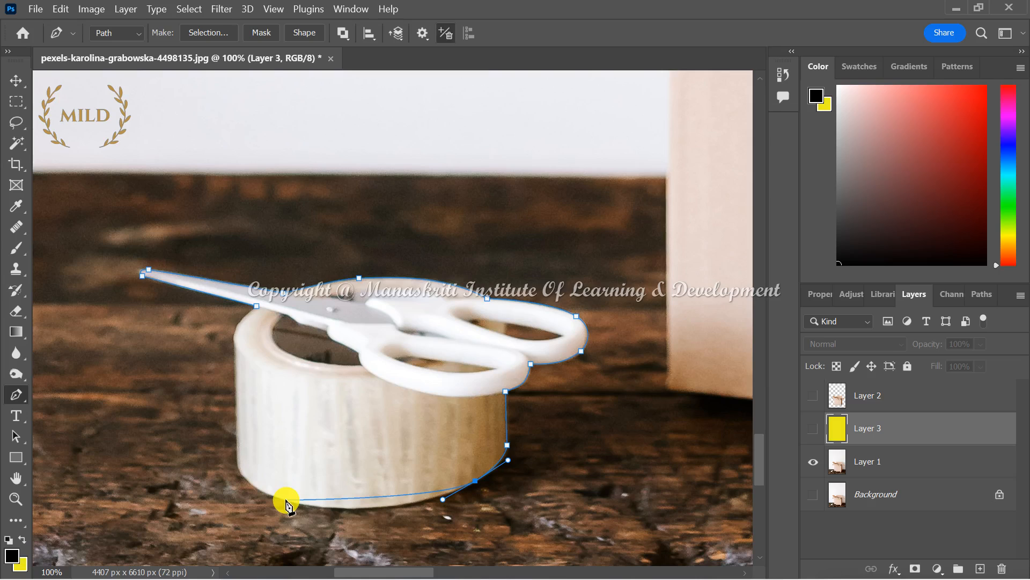
{"action": "left_click_drag", "start_coordinate": [287, 500], "coordinate": [205, 481]}
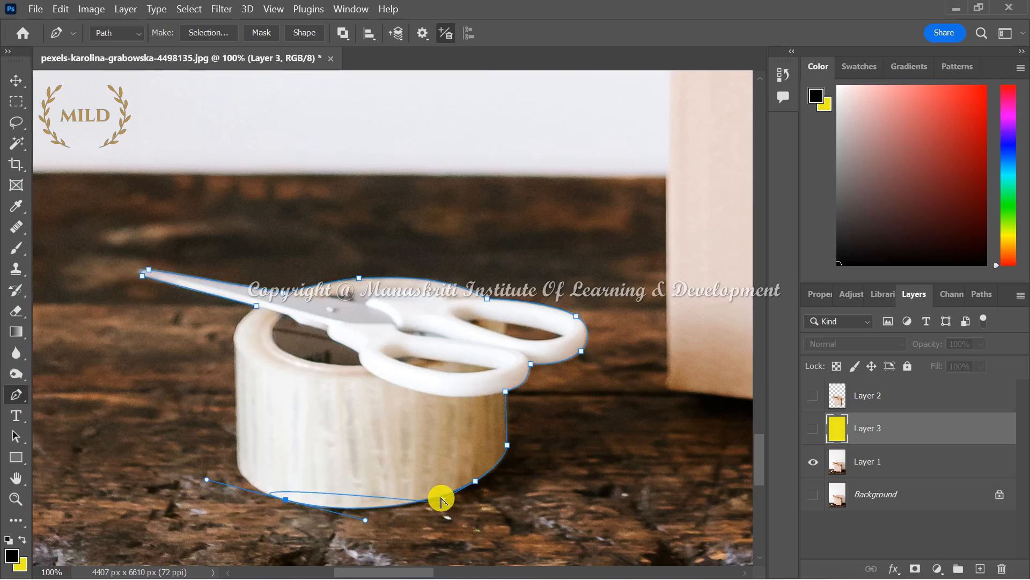
{"action": "mouse_move", "coordinate": [442, 500]}
{"action": "left_mouse_down"}
{"action": "mouse_move", "coordinate": [424, 506]}
{"action": "mouse_move", "coordinate": [435, 501]}
{"action": "left_mouse_up"}
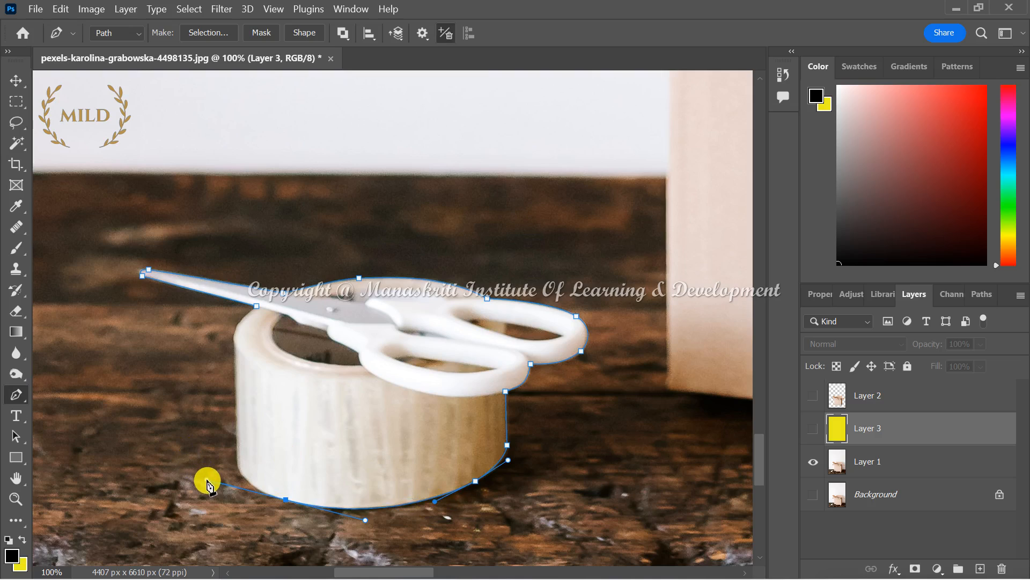
{"action": "left_click_drag", "start_coordinate": [207, 482], "coordinate": [246, 492]}
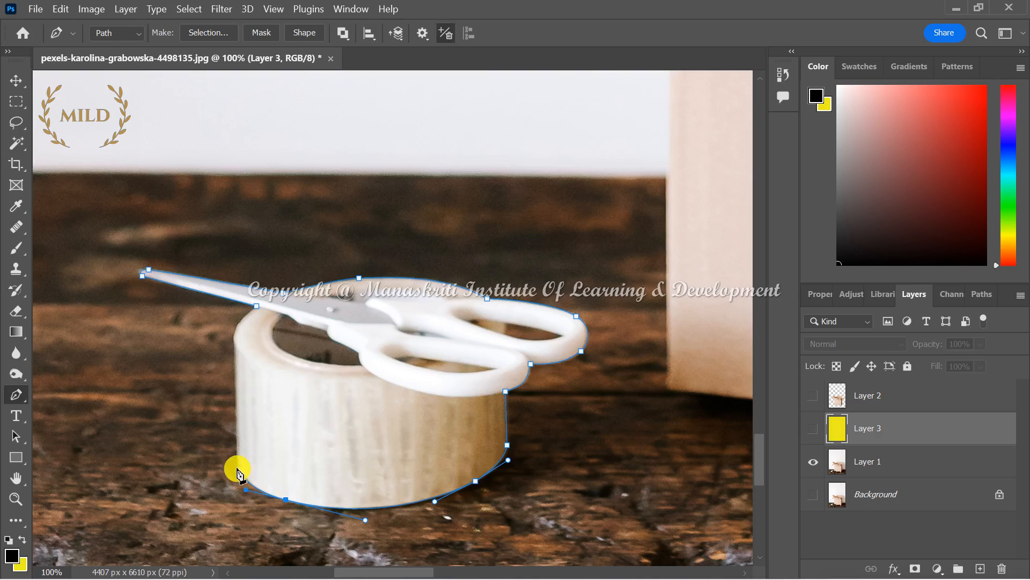
Step: Trace the tape roll's left side up to its rim and close the path at the starting anchor below the scissor blade
{"action": "left_click_drag", "start_coordinate": [237, 468], "coordinate": [225, 460]}
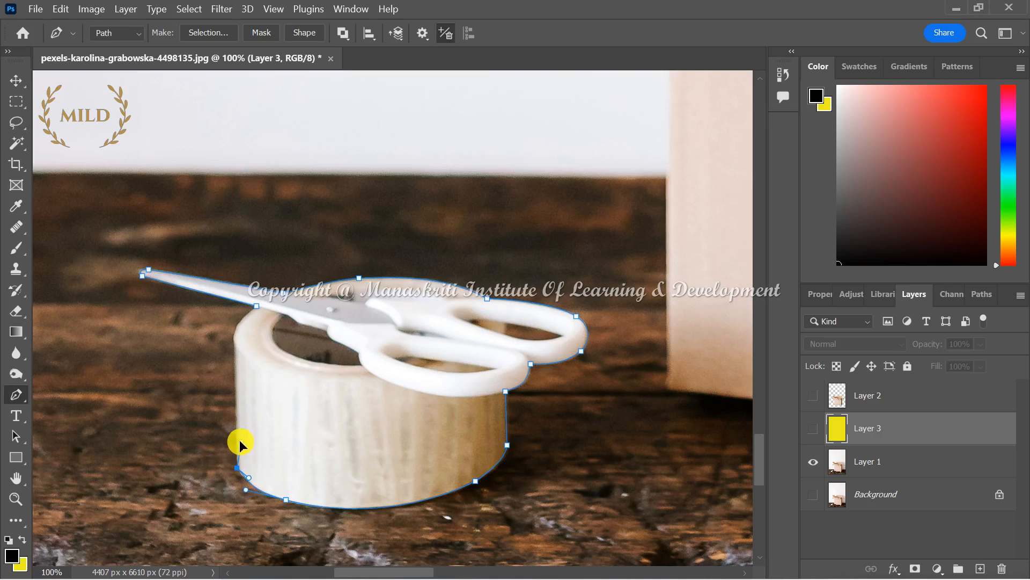
{"action": "mouse_move", "coordinate": [237, 439]}
{"action": "left_mouse_down"}
{"action": "mouse_move", "coordinate": [262, 433]}
{"action": "mouse_move", "coordinate": [224, 430]}
{"action": "mouse_move", "coordinate": [237, 432]}
{"action": "left_mouse_up"}
{"action": "left_click", "coordinate": [234, 341]}
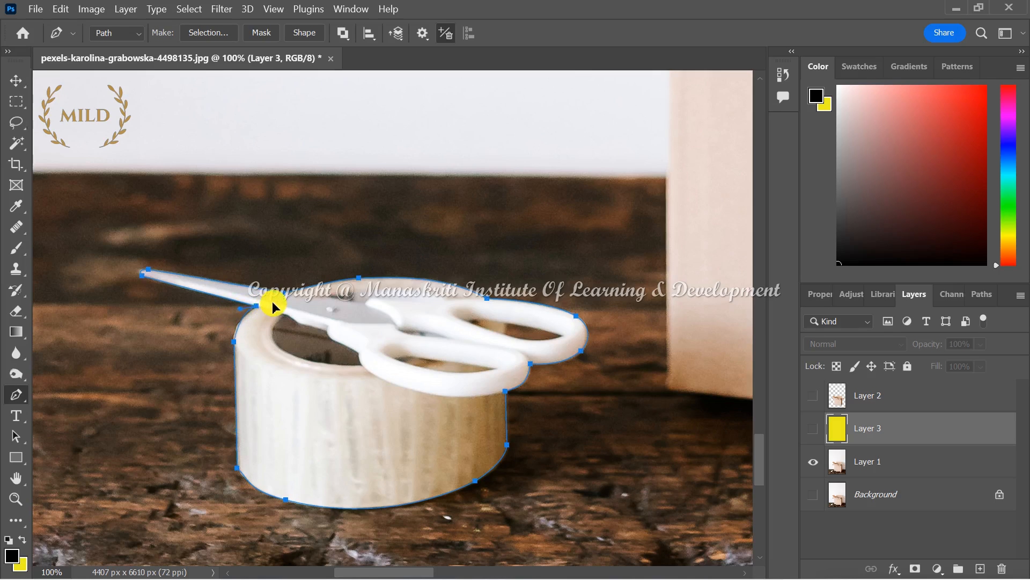
{"action": "left_click_drag", "start_coordinate": [272, 301], "coordinate": [286, 291]}
Step: Convert the closed path into a new anti-aliased selection with a feather radius of 1.5 pixels
{"action": "right_click", "coordinate": [346, 329]}
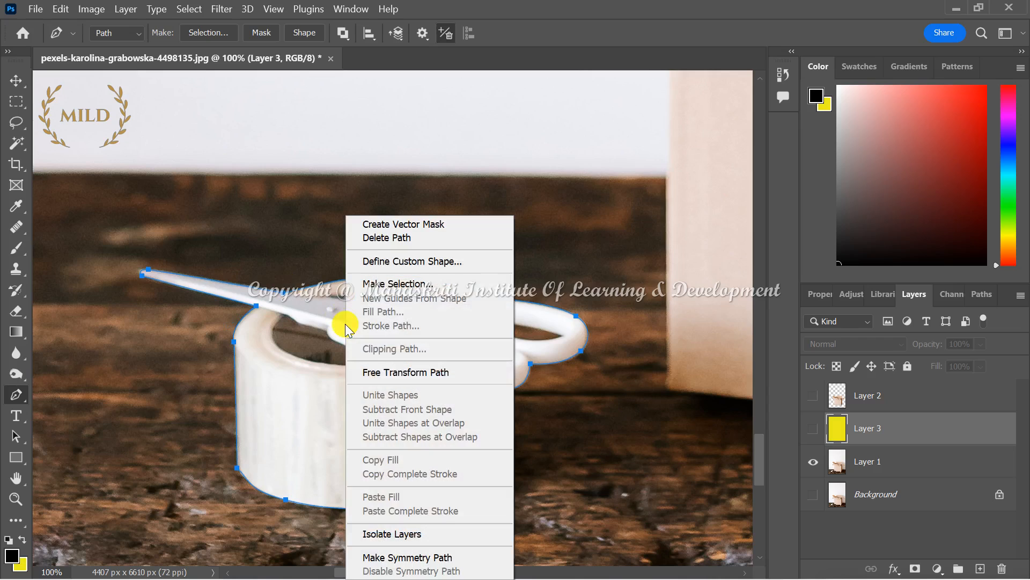
{"action": "left_click", "coordinate": [397, 283]}
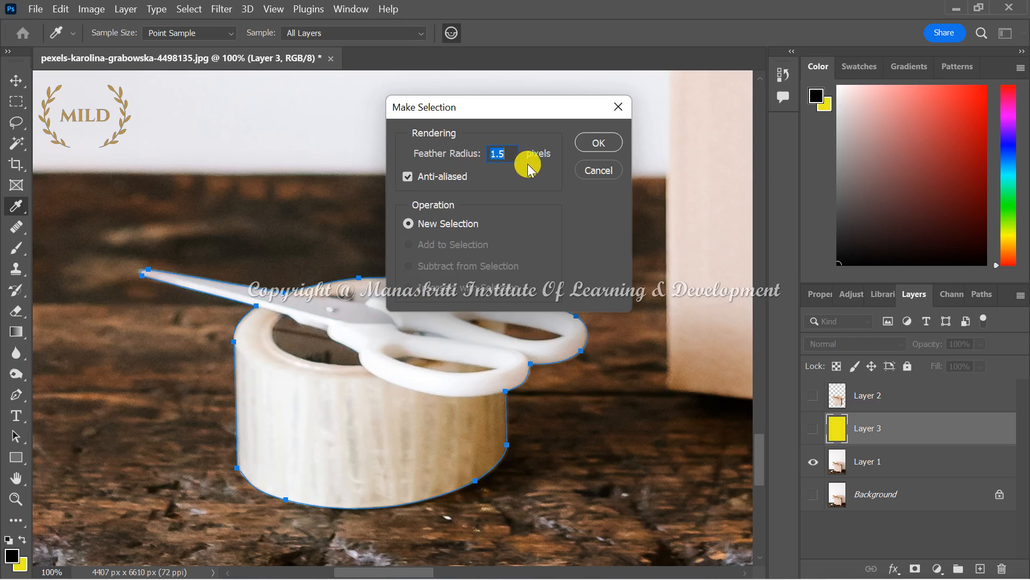
{"action": "left_click", "coordinate": [589, 146]}
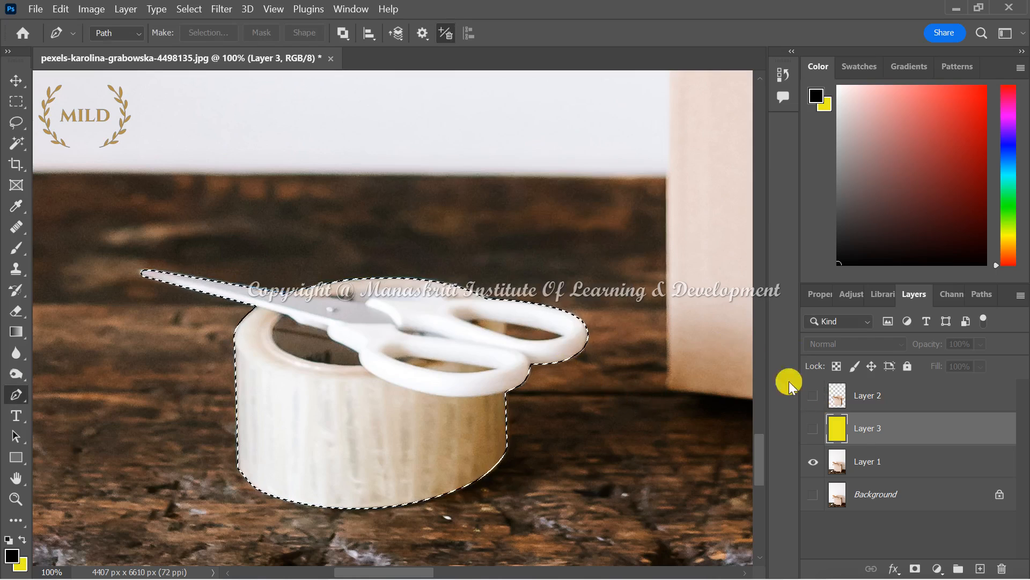
Step: Copy the selected tape roll and scissors from Layer 1 to a new layer and hide Layer 1
{"action": "left_click", "coordinate": [900, 465]}
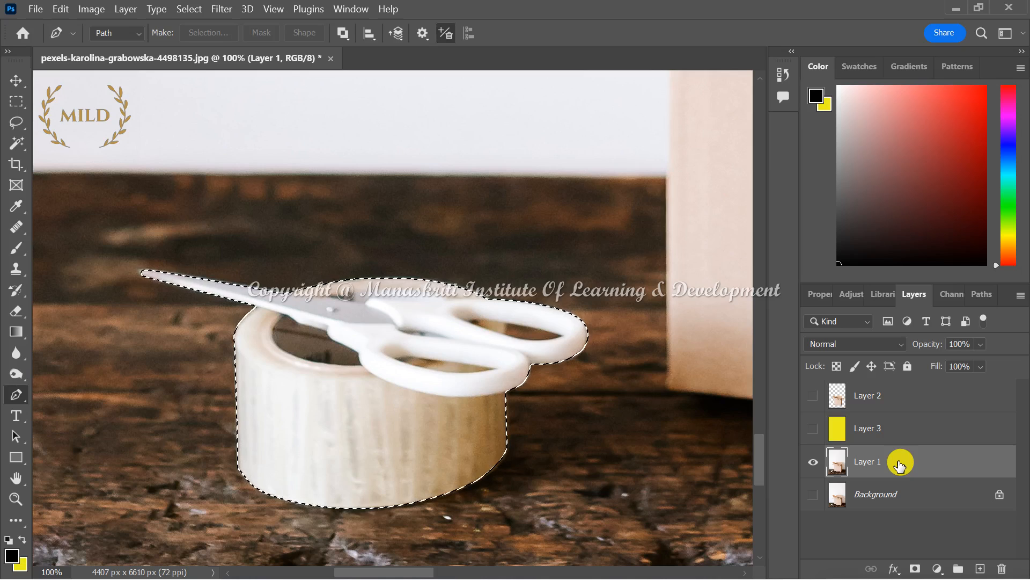
{"action": "key", "text": "ctrl+j"}
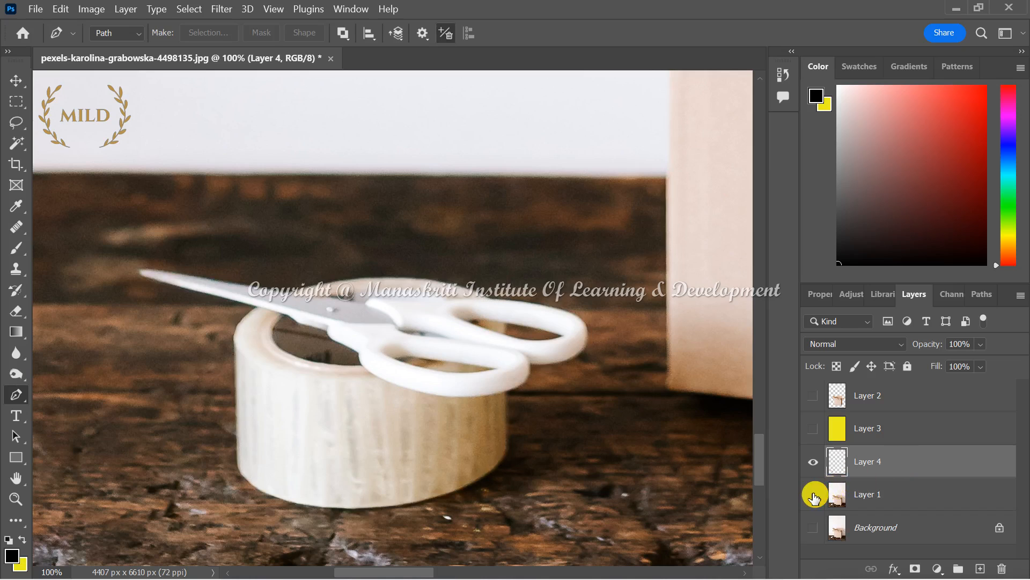
{"action": "left_click", "coordinate": [813, 494]}
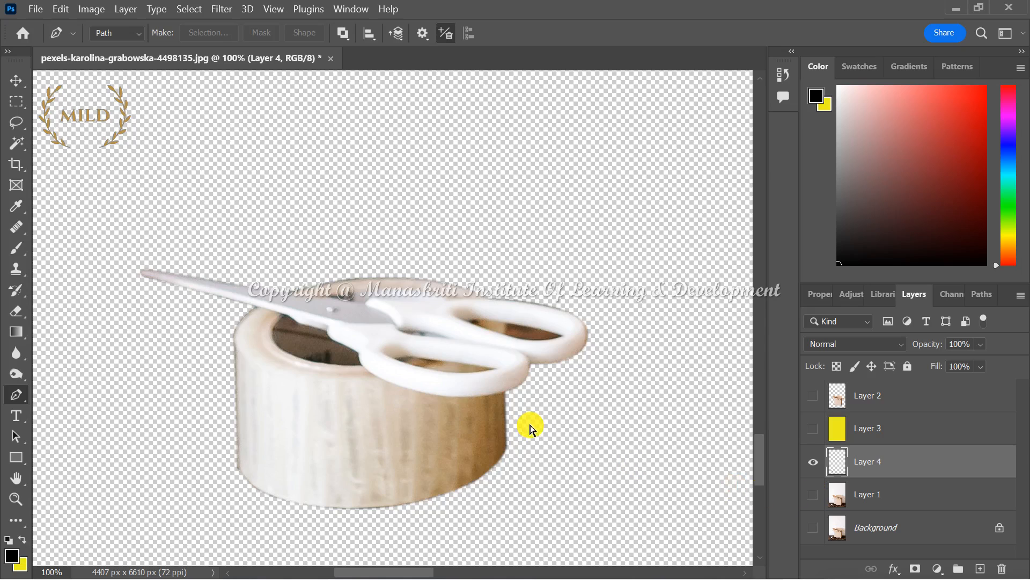
Step: Move the tape roll cutout layer above Layer 3, and show the yellow Layer 3 and the box on Layer 2
{"action": "left_click", "coordinate": [419, 418], "text": "alt"}
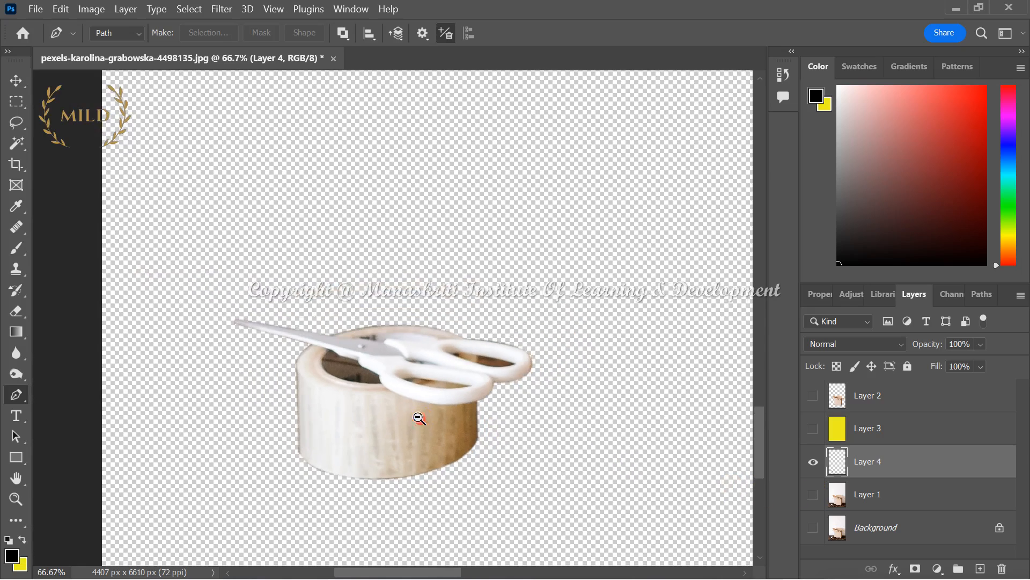
{"action": "left_click", "coordinate": [419, 419], "text": "alt"}
{"action": "left_click", "coordinate": [419, 419], "text": "alt"}
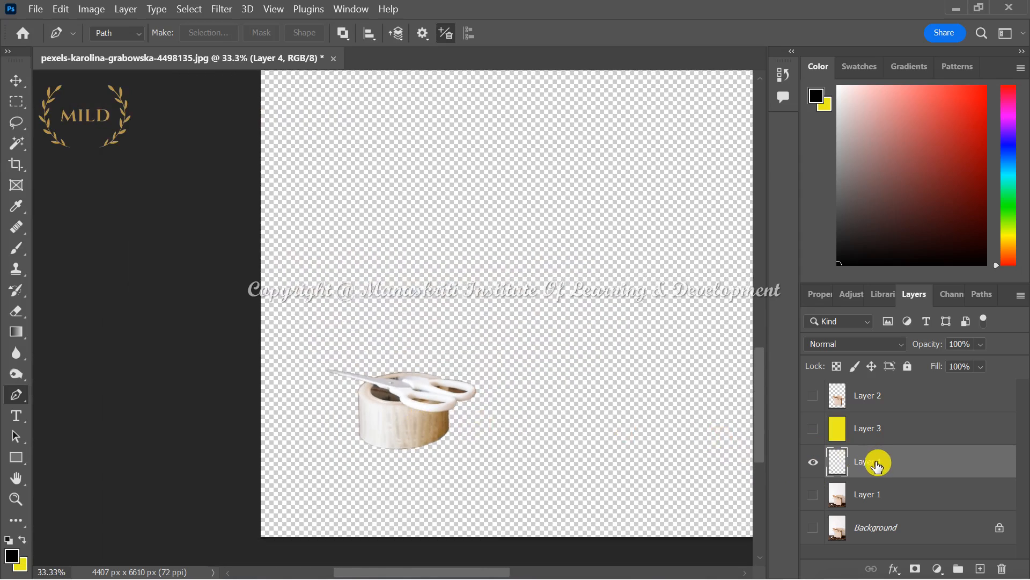
{"action": "left_click_drag", "start_coordinate": [877, 465], "coordinate": [872, 423]}
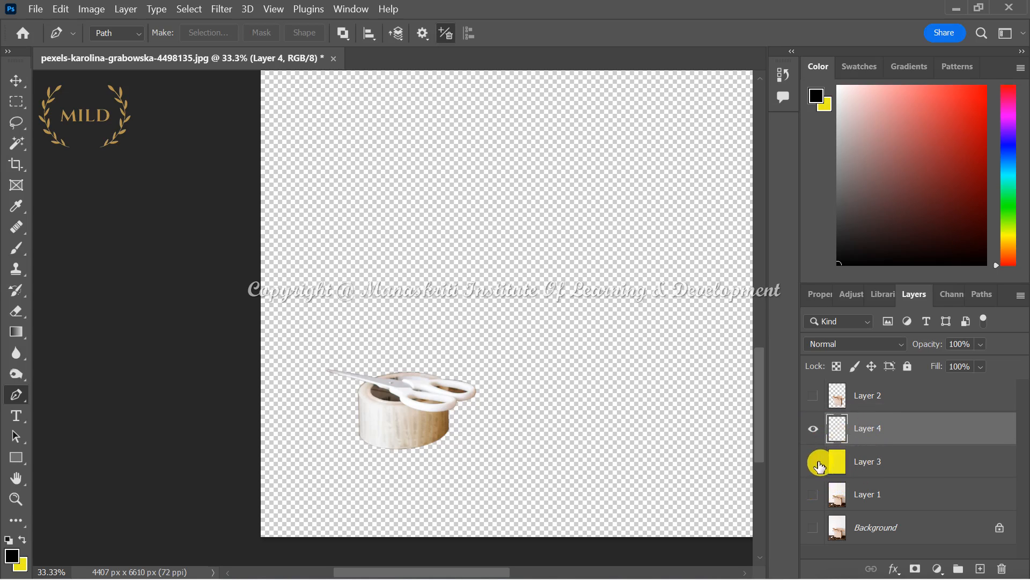
{"action": "left_click", "coordinate": [811, 464]}
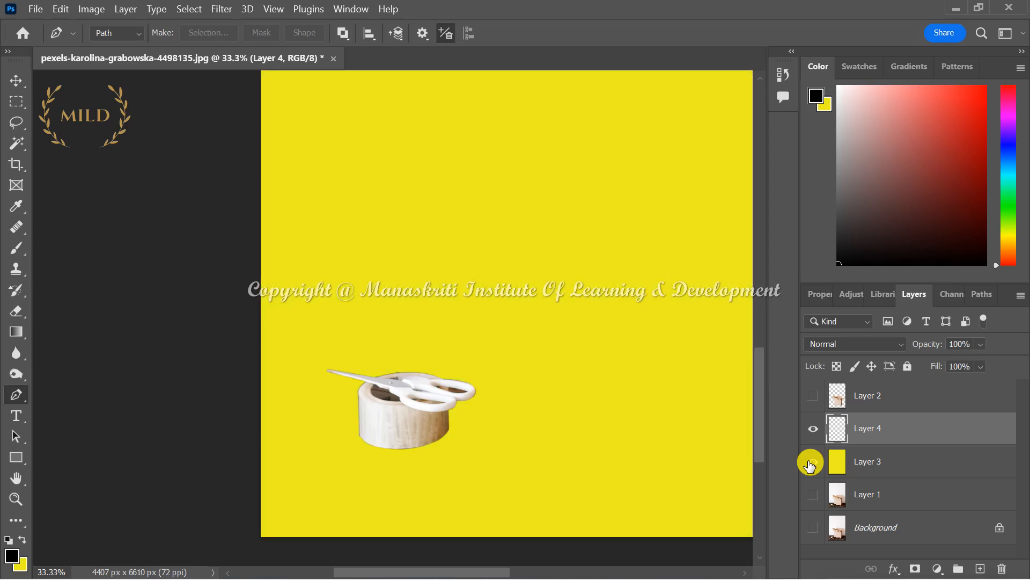
{"action": "left_click", "coordinate": [813, 398]}
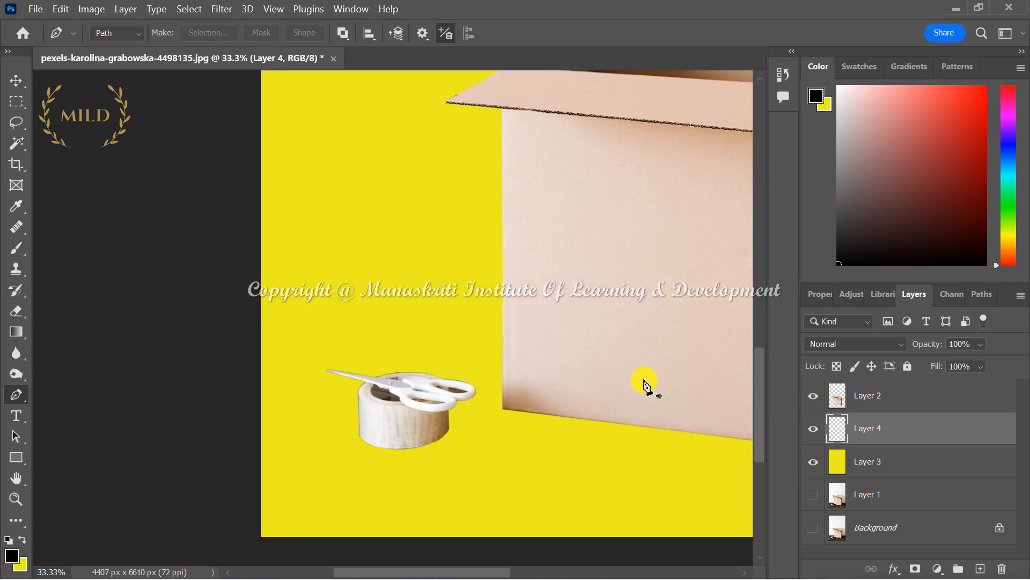
Step: Toggle the visibility of Layer 4 and Layer 2 in turn to check each cutout against the yellow background
{"action": "scroll", "coordinate": [644, 382], "scroll_direction": "down", "scroll_amount": 2}
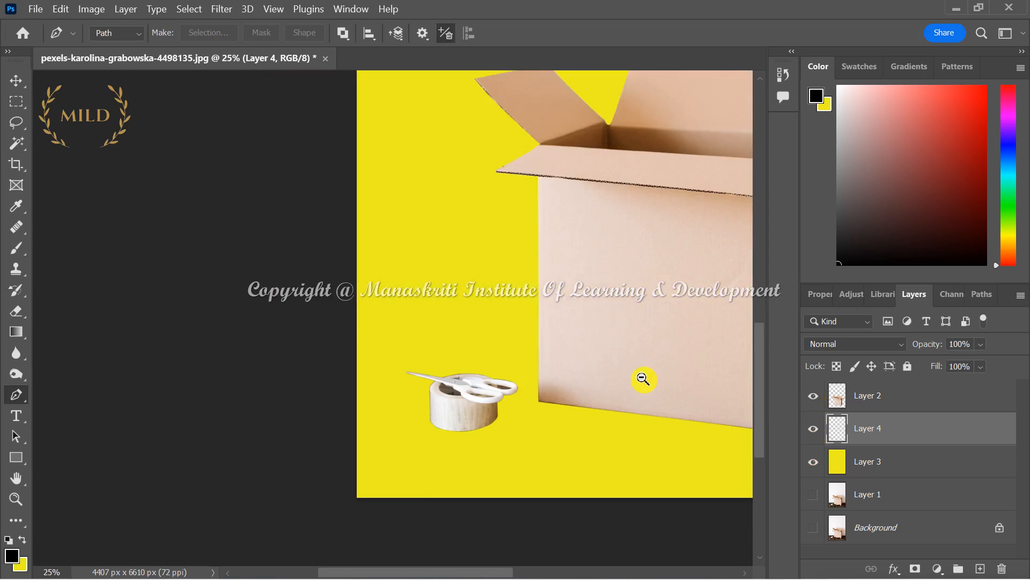
{"action": "left_click_drag", "start_coordinate": [644, 382], "coordinate": [396, 434]}
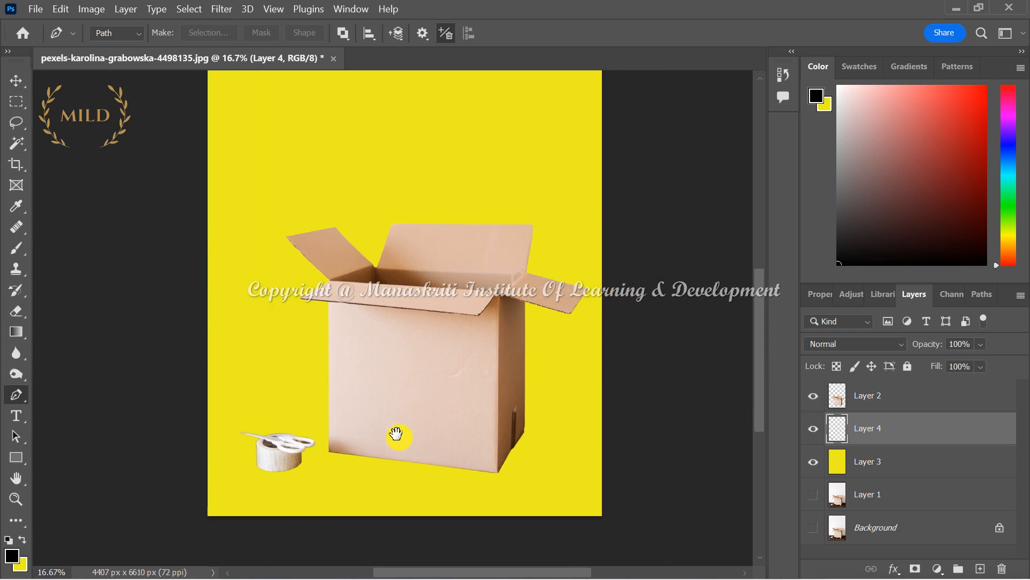
{"action": "left_click", "coordinate": [813, 429]}
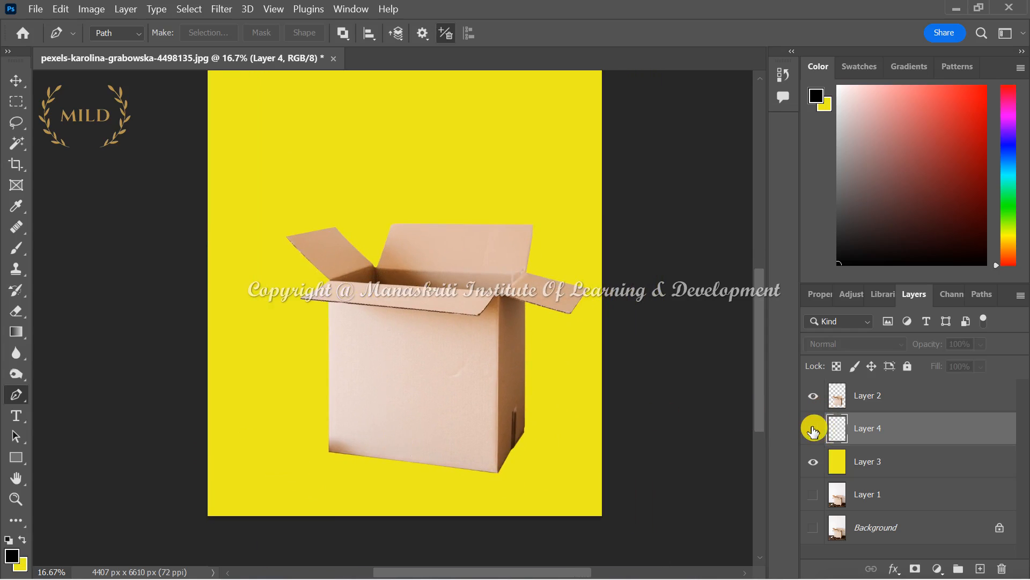
{"action": "left_click", "coordinate": [813, 403]}
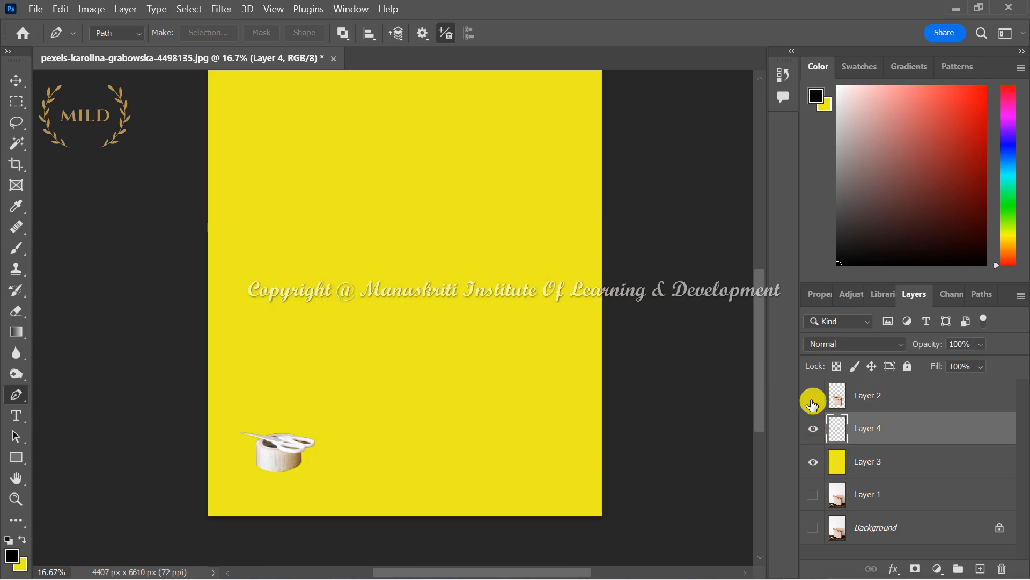
{"action": "left_click", "coordinate": [813, 403]}
Step: Set the background color to white (ffffff) and fill Layer 3 with it
{"action": "left_click", "coordinate": [846, 461]}
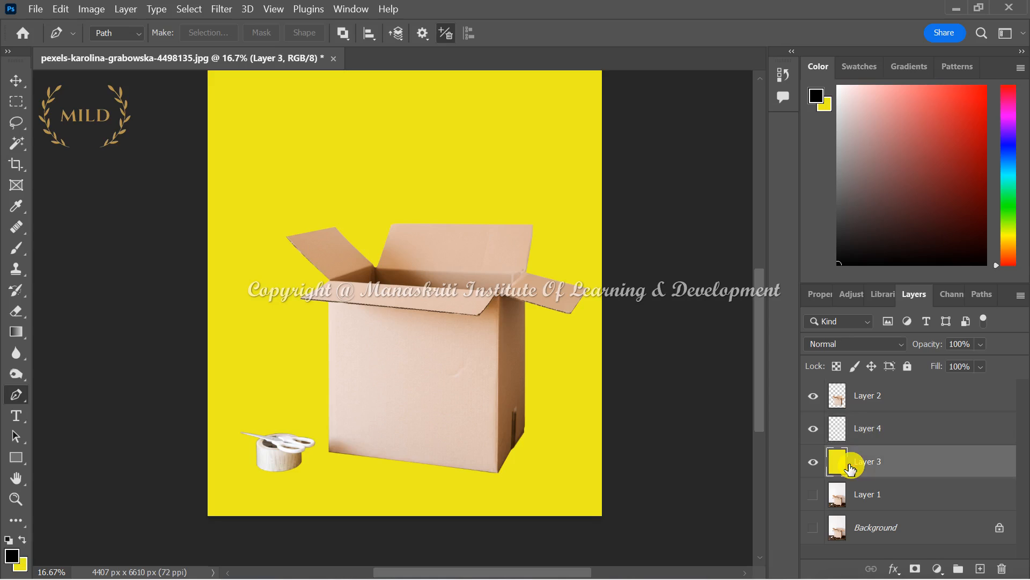
{"action": "left_click", "coordinate": [21, 563]}
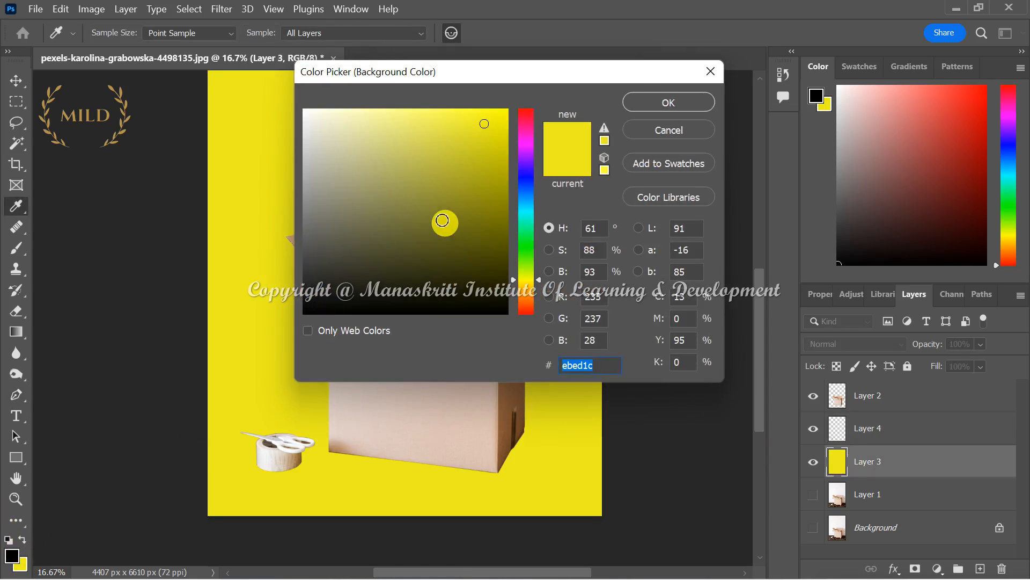
{"action": "left_click", "coordinate": [303, 108]}
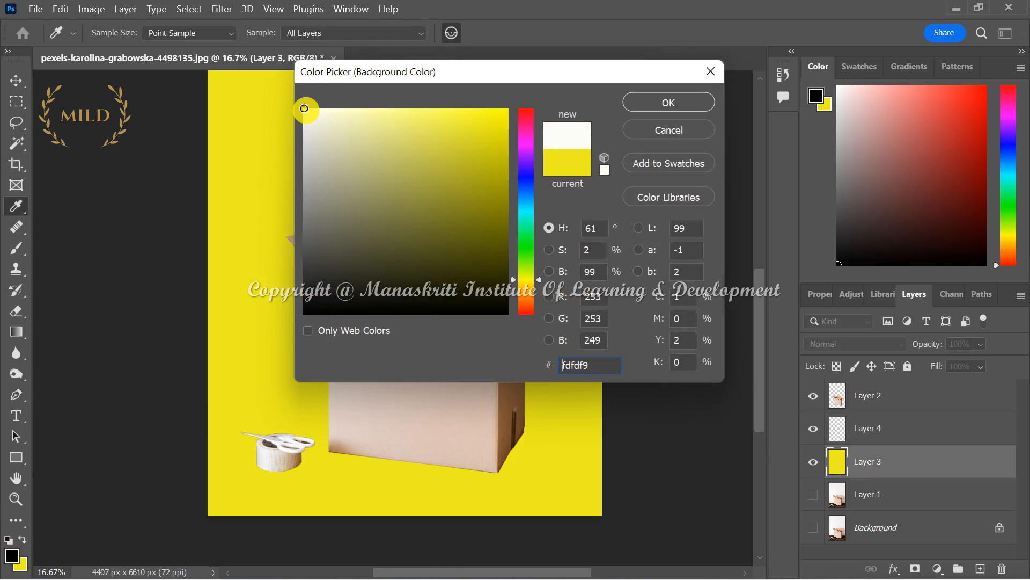
{"action": "left_click_drag", "start_coordinate": [304, 108], "coordinate": [268, 96]}
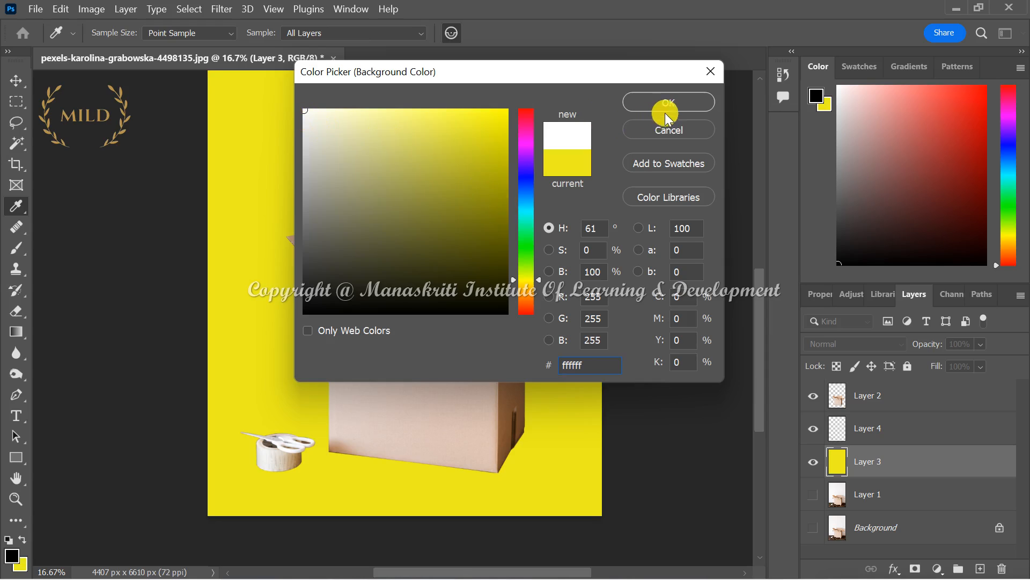
{"action": "left_click", "coordinate": [672, 108]}
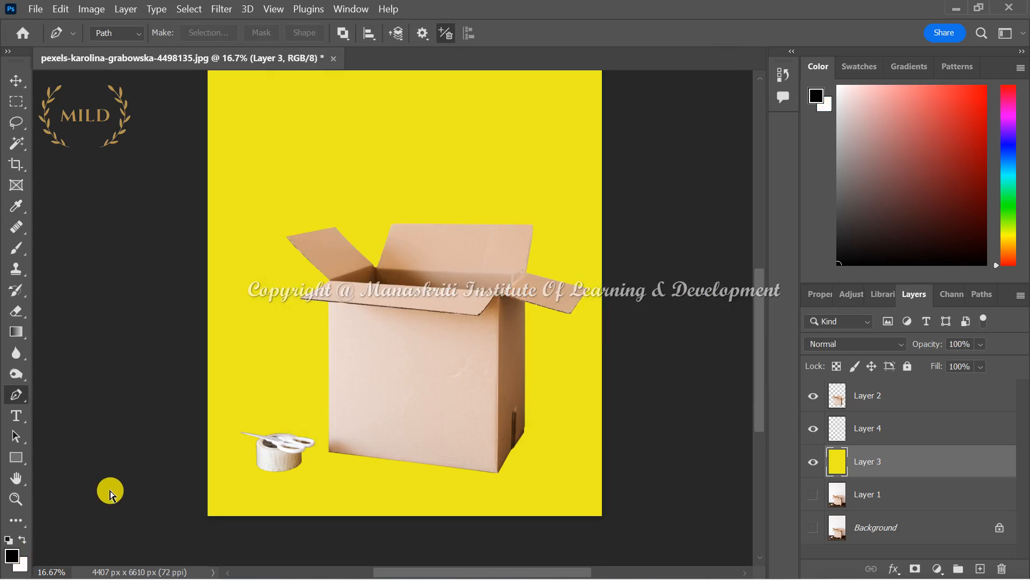
{"action": "key", "text": "ctrl+BackSpace"}
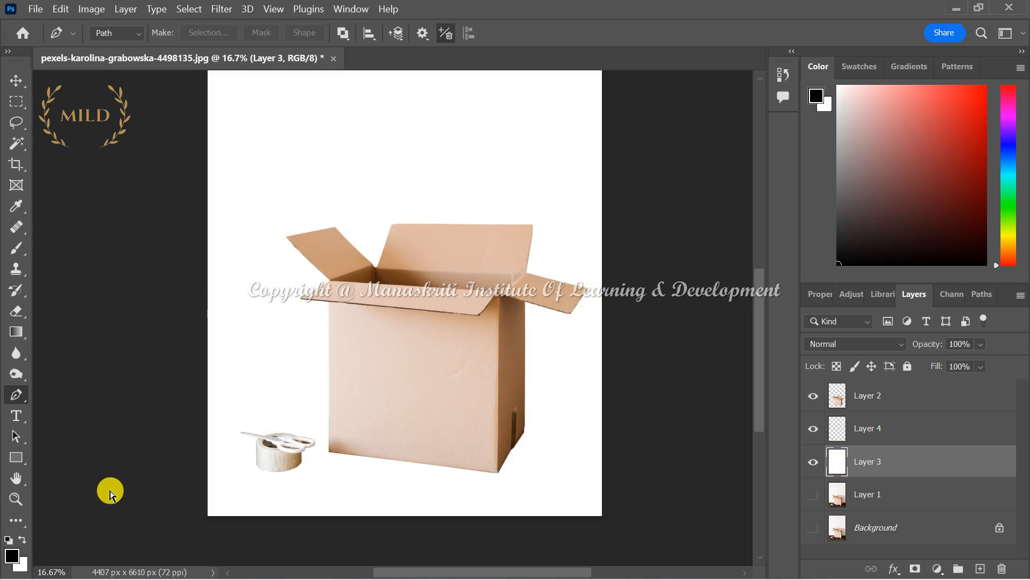
Step: Show Layer 1 and toggle Layer 3's visibility to compare the white-background cutouts with the original photo
{"action": "left_click", "coordinate": [398, 317], "text": "ctrl"}
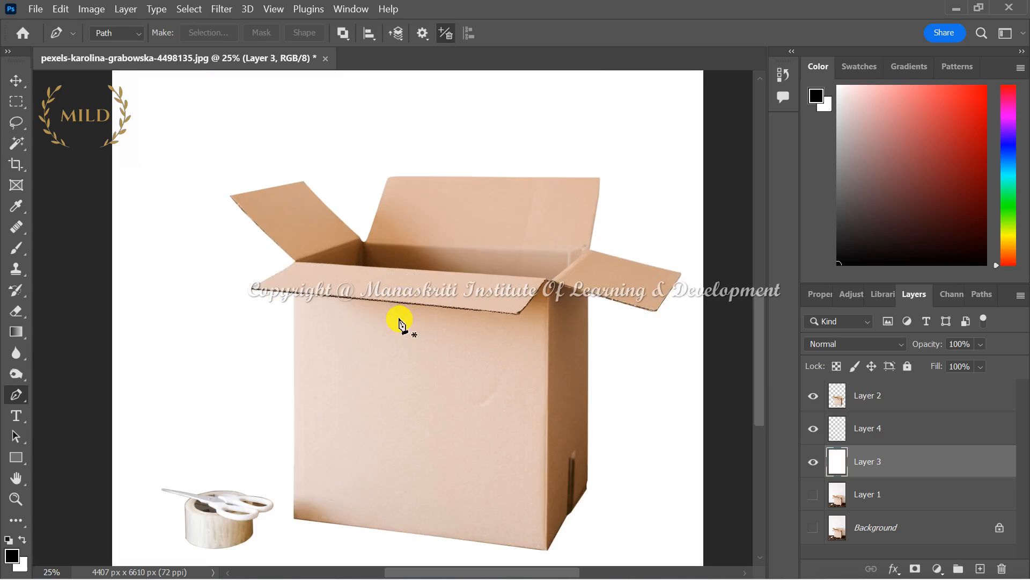
{"action": "scroll", "coordinate": [400, 322], "scroll_direction": "down", "scroll_amount": 2}
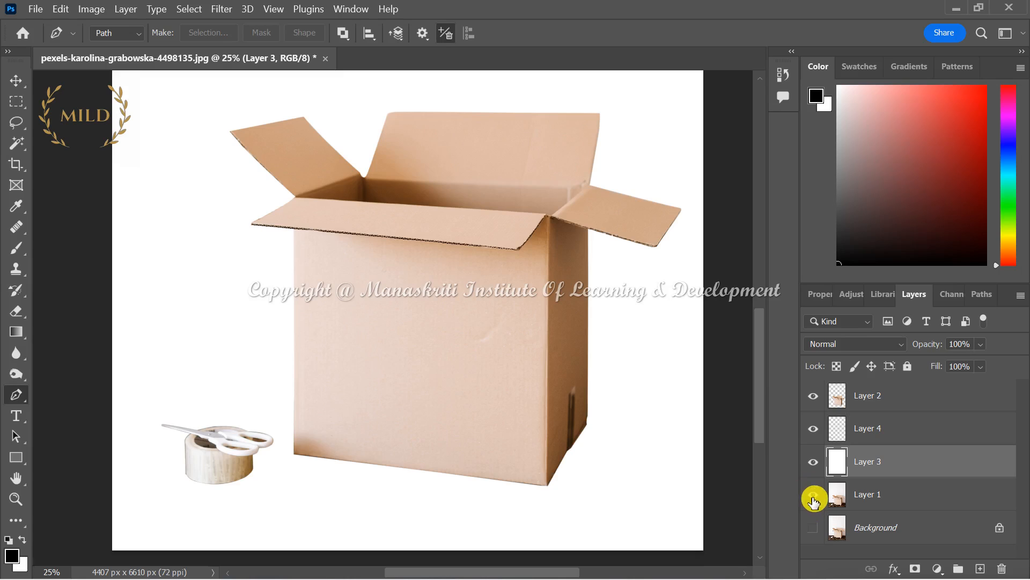
{"action": "left_click", "coordinate": [813, 462]}
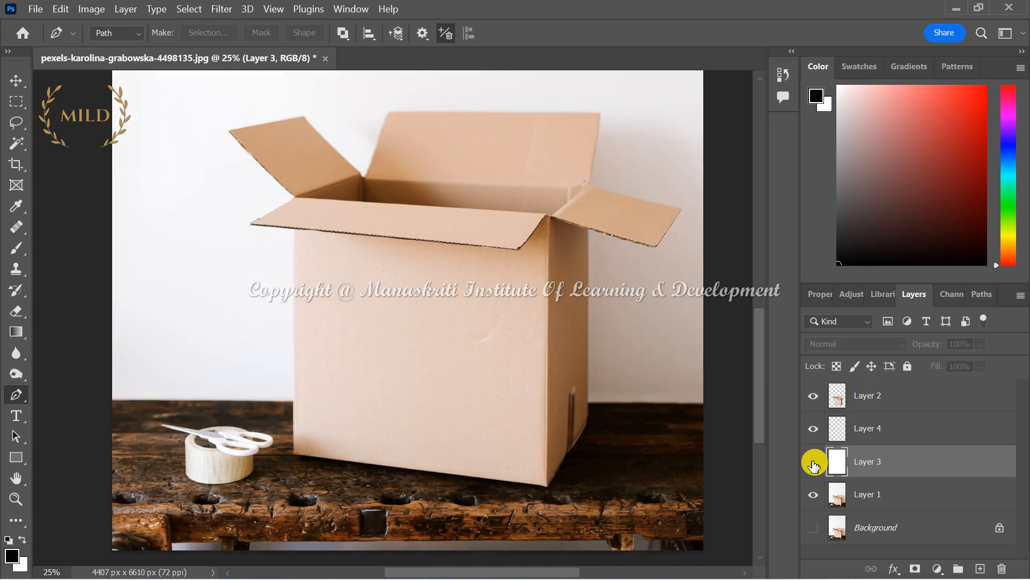
{"action": "left_click", "coordinate": [814, 462]}
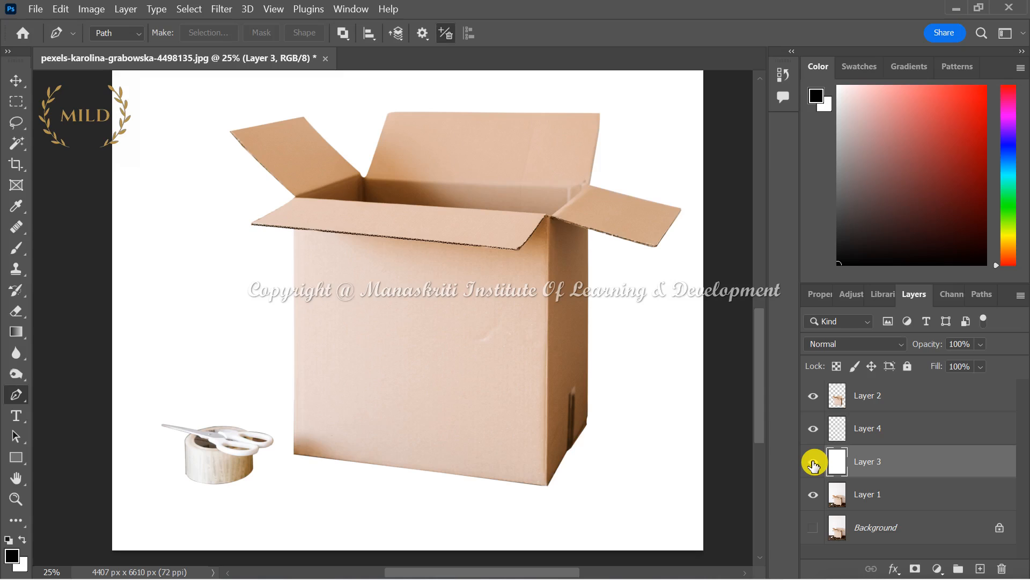
{"action": "left_click", "coordinate": [813, 463]}
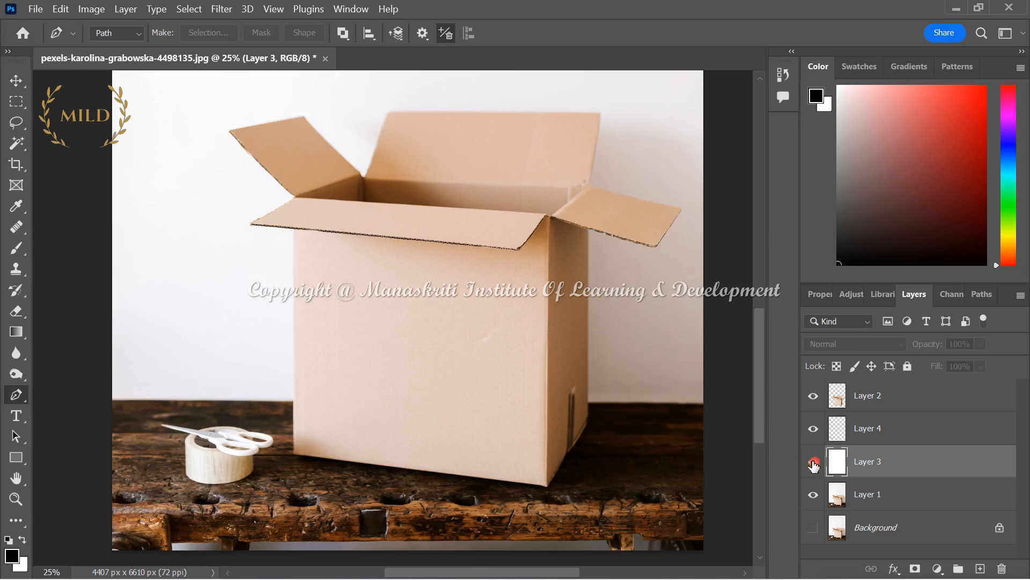
{"action": "left_click", "coordinate": [814, 462]}
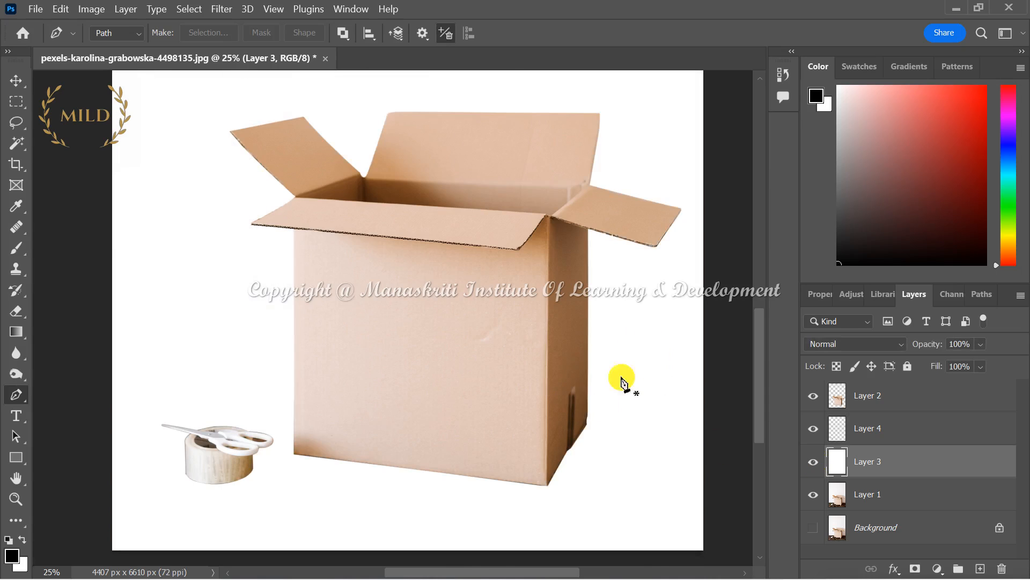